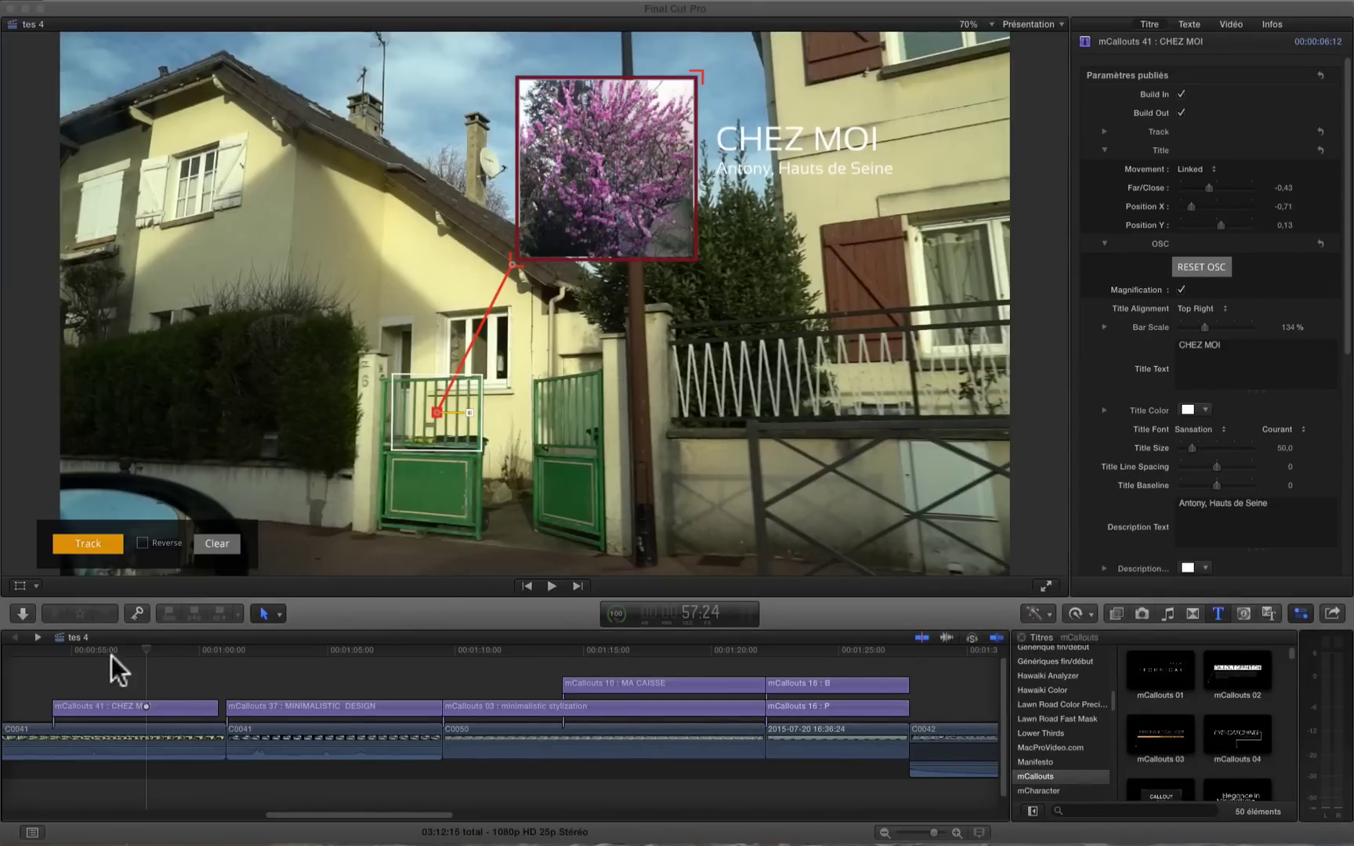
- Play the sequence from 53:13 to about 1:28 to review the existing callout titles
{"action": "left_click", "coordinate": [32, 651]}
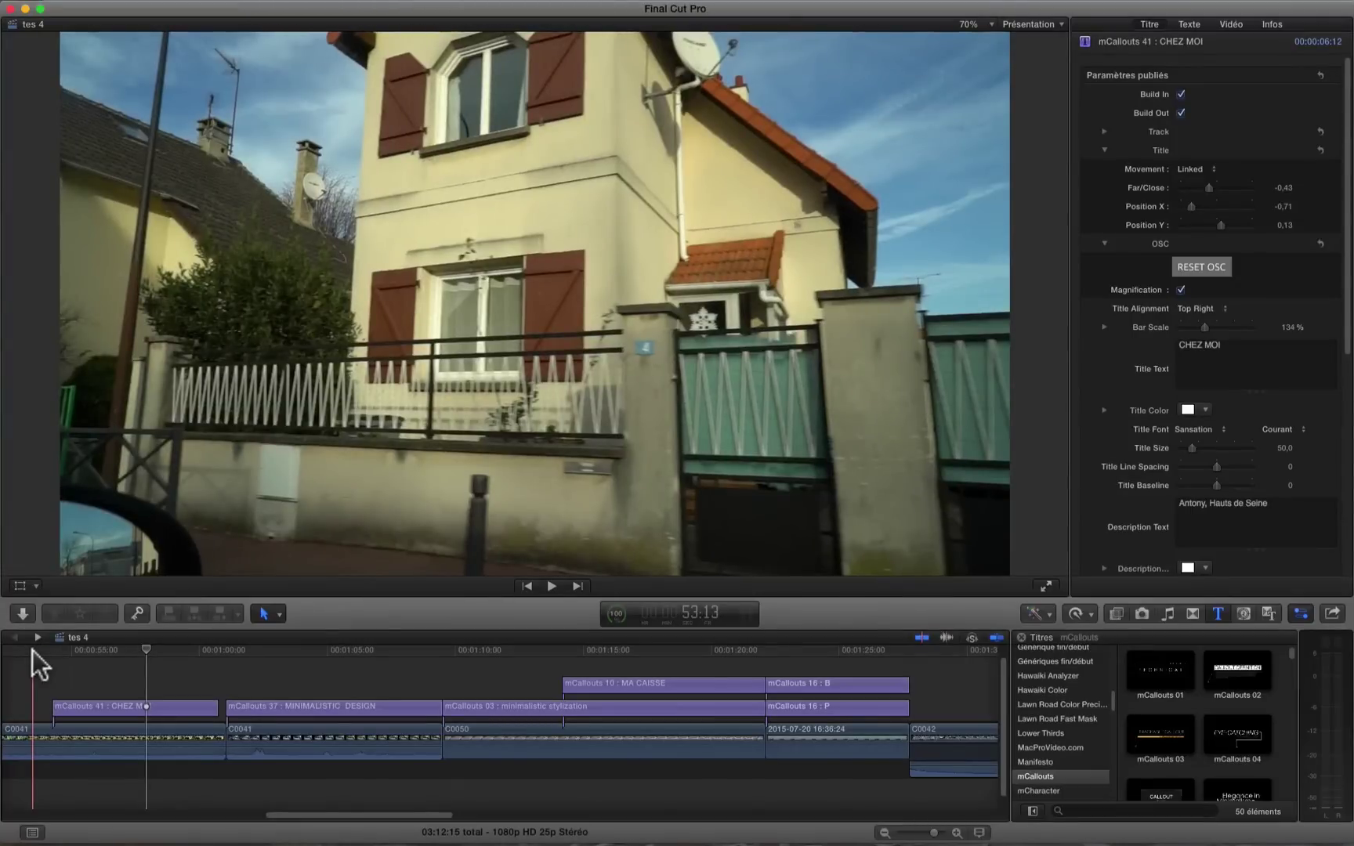
{"action": "key", "text": "space"}
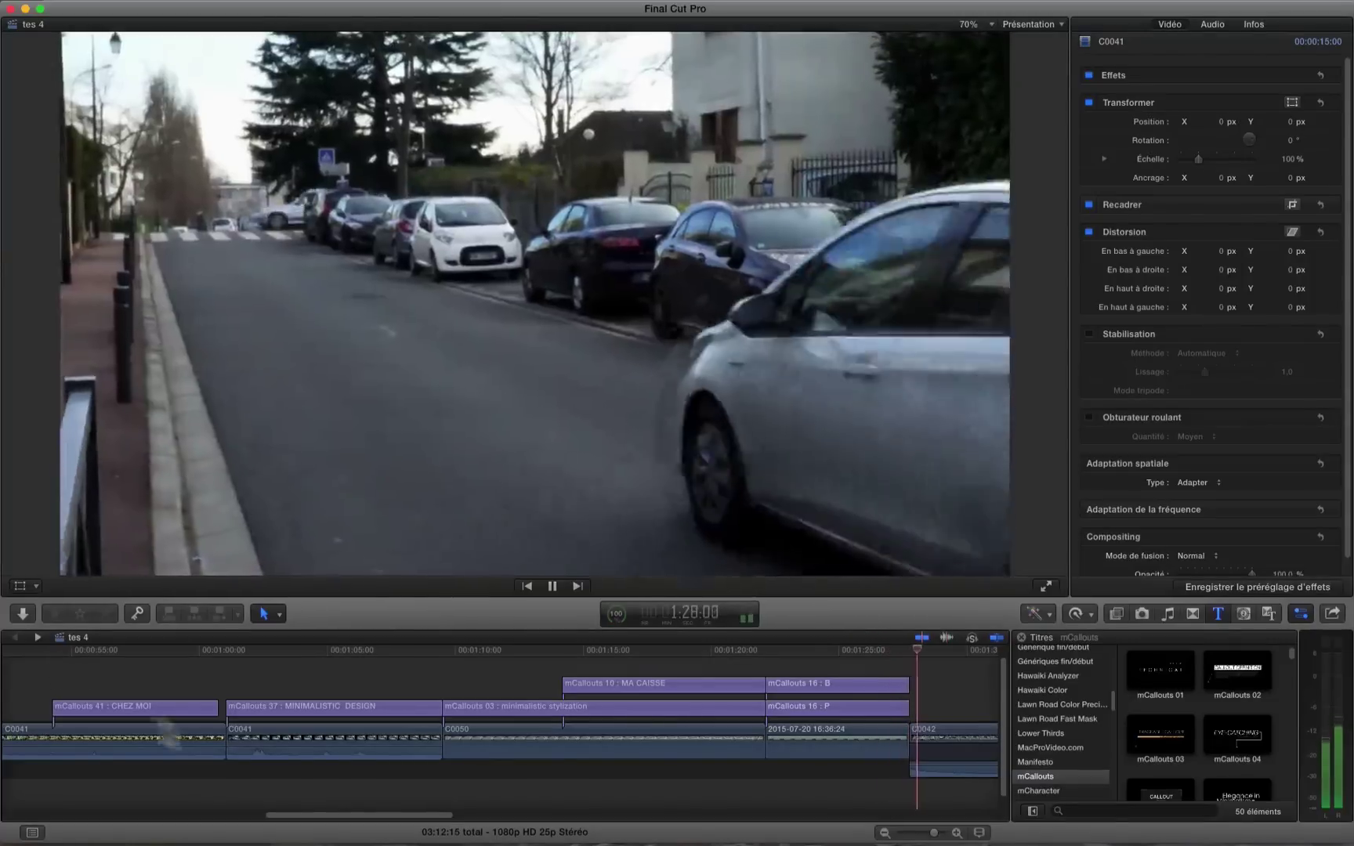
{"action": "left_click", "coordinate": [945, 772]}
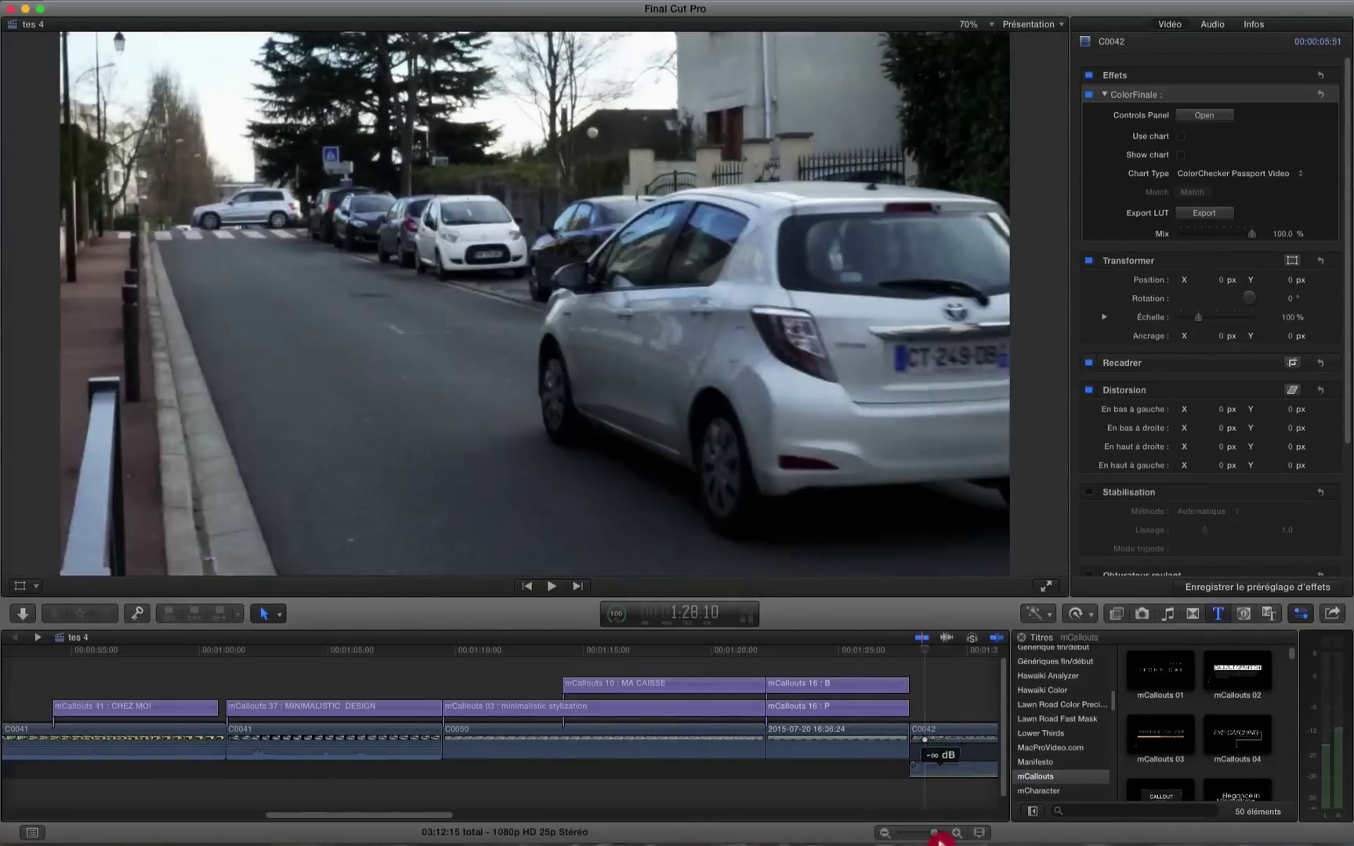
- Add the mCallouts 22 title above the C0042 clip that directly follows the mCallouts 16 titles
{"action": "left_click", "coordinate": [941, 815]}
{"action": "left_click_drag", "start_coordinate": [404, 818], "coordinate": [498, 816]}
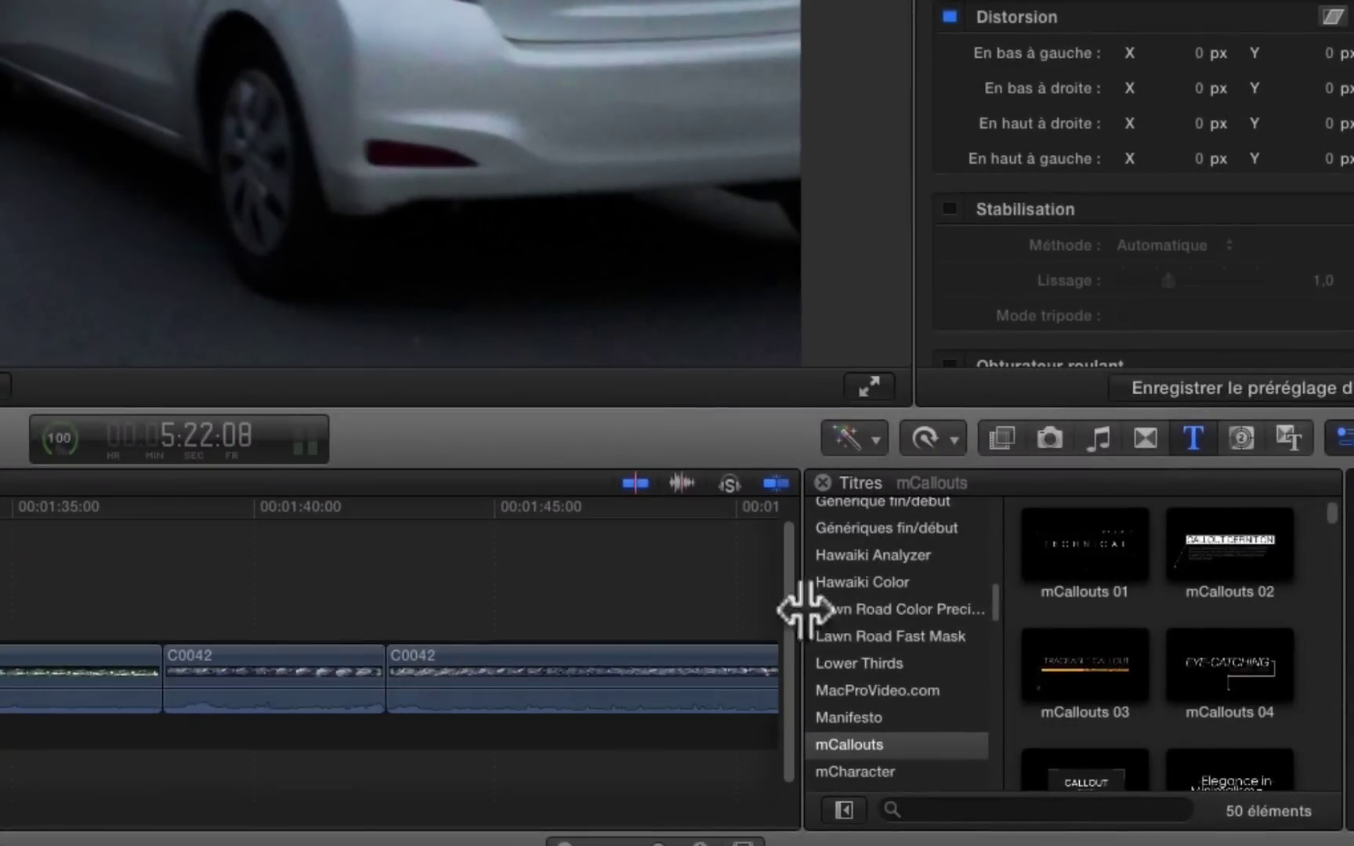
{"action": "mouse_move", "coordinate": [1335, 513]}
{"action": "left_mouse_down"}
{"action": "mouse_move", "coordinate": [1336, 764]}
{"action": "mouse_move", "coordinate": [1339, 513]}
{"action": "left_mouse_up"}
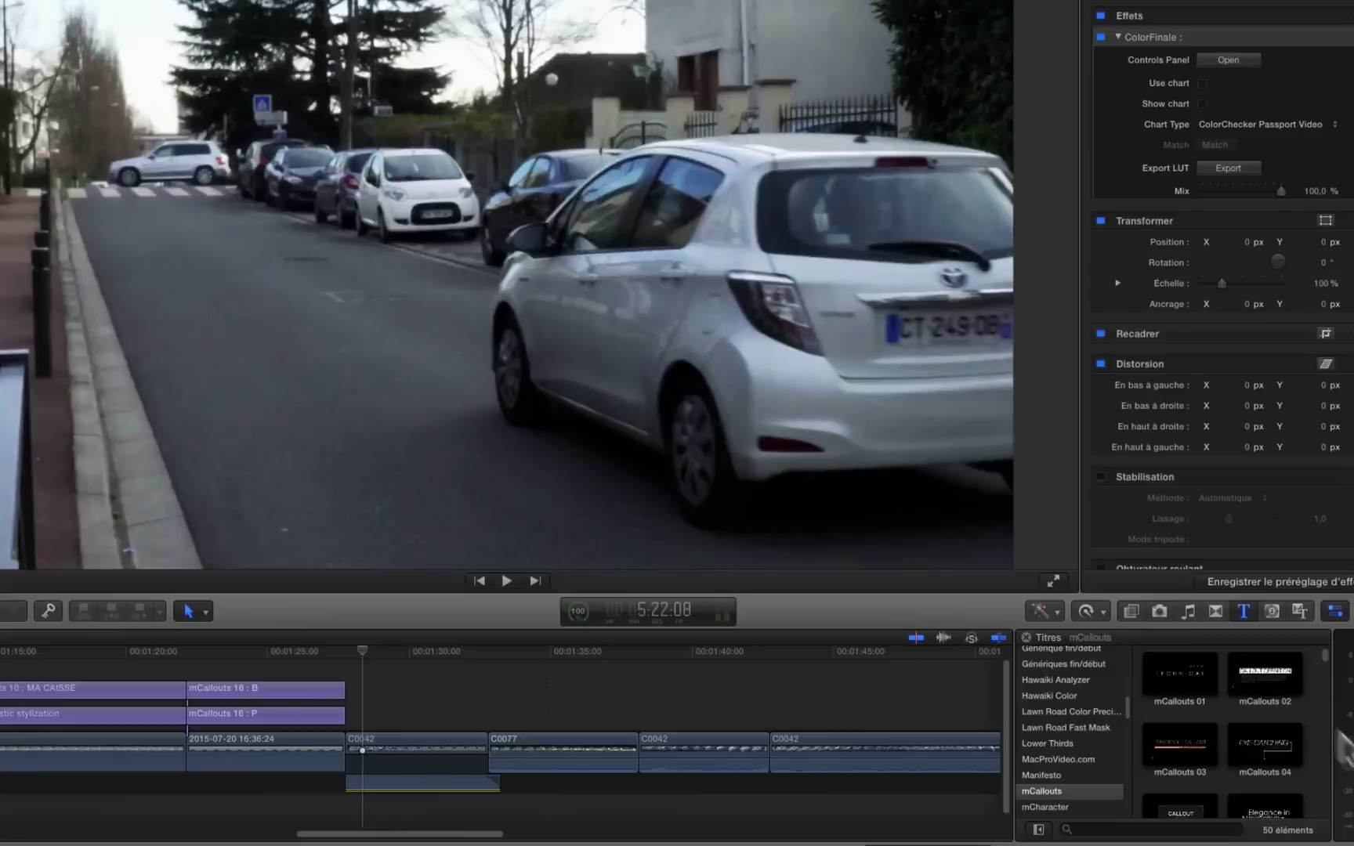
{"action": "scroll", "coordinate": [1330, 668], "scroll_direction": "down", "scroll_amount": 5}
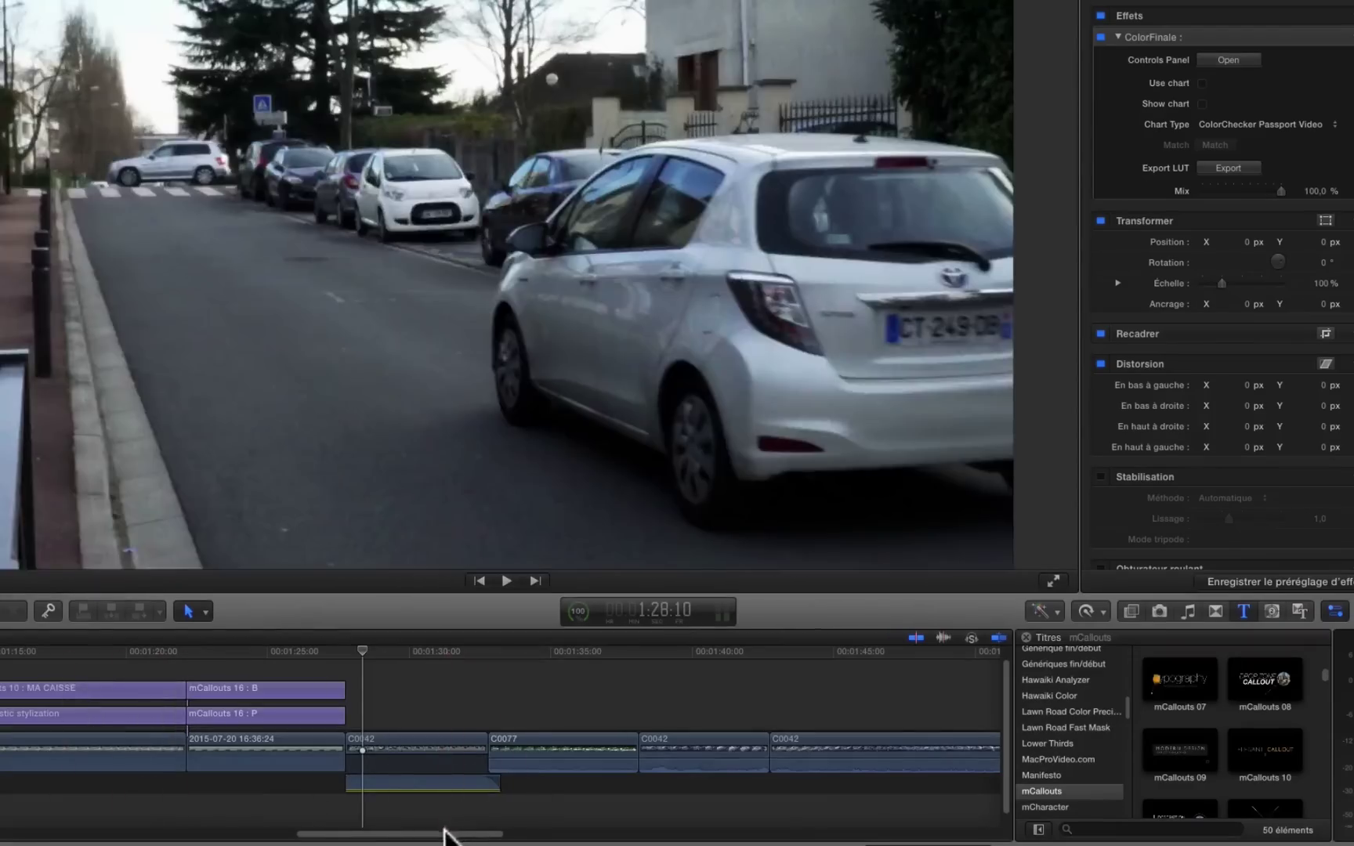
{"action": "left_click_drag", "start_coordinate": [441, 832], "coordinate": [296, 840]}
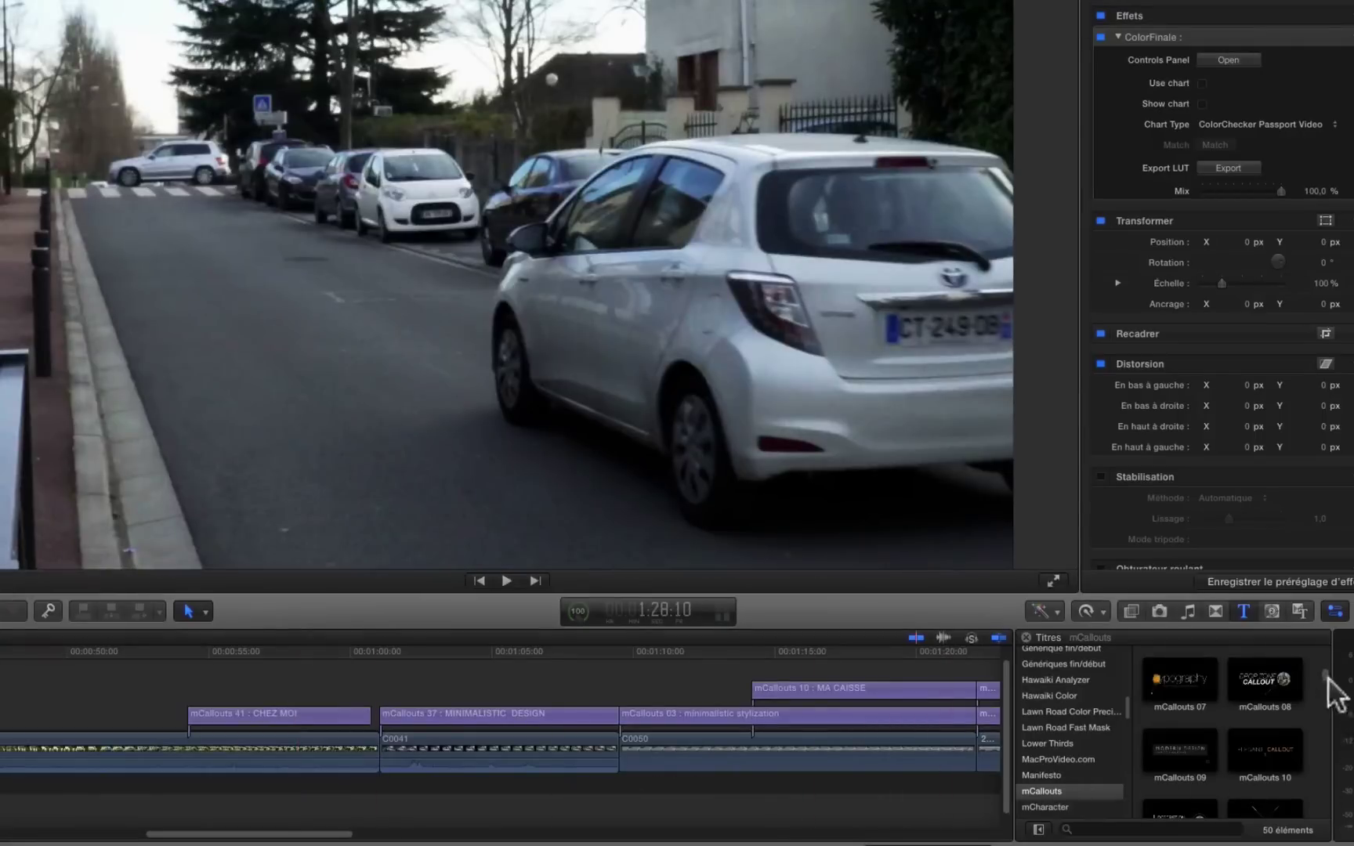
{"action": "left_click_drag", "start_coordinate": [1332, 700], "coordinate": [1302, 725]}
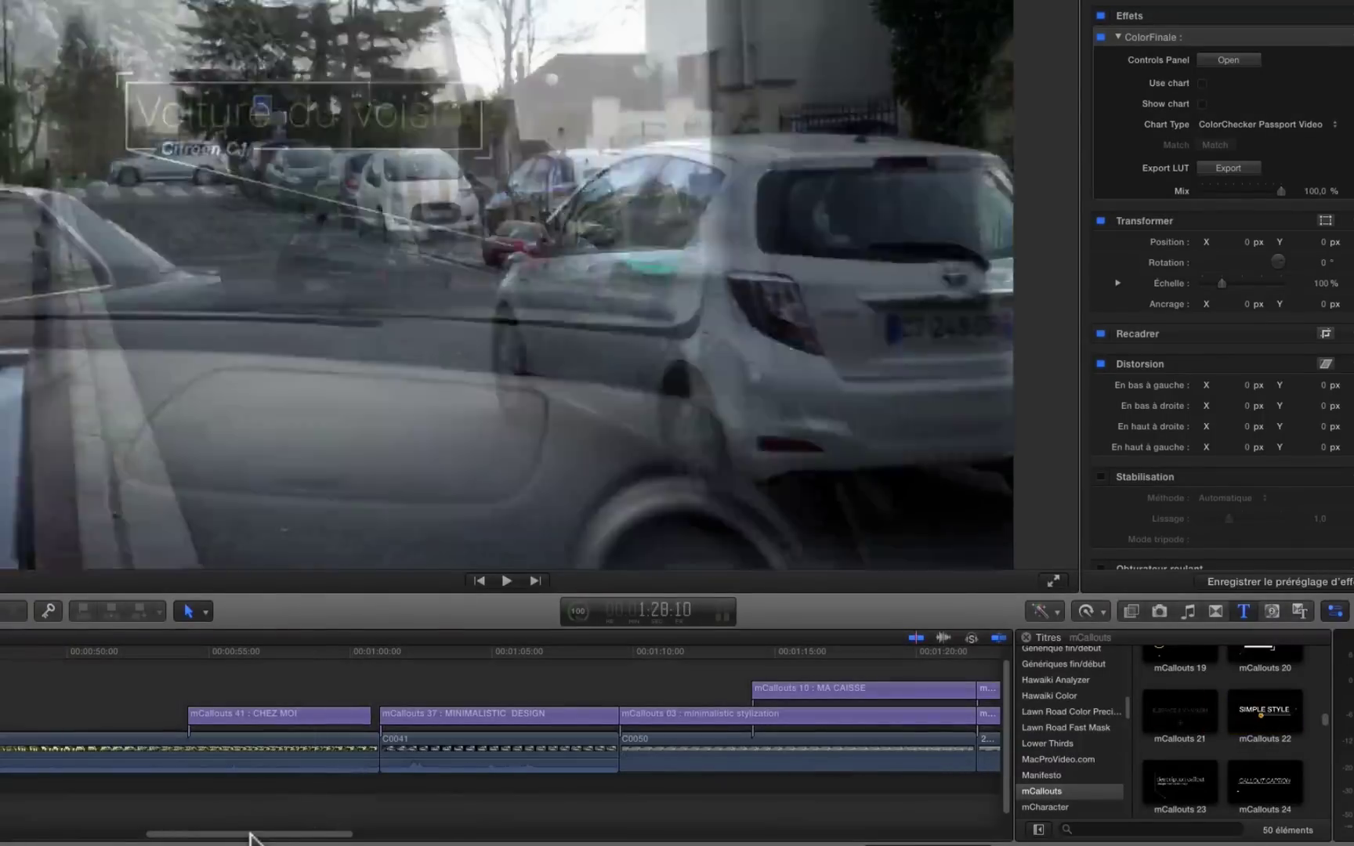
{"action": "left_click_drag", "start_coordinate": [247, 835], "coordinate": [416, 835]}
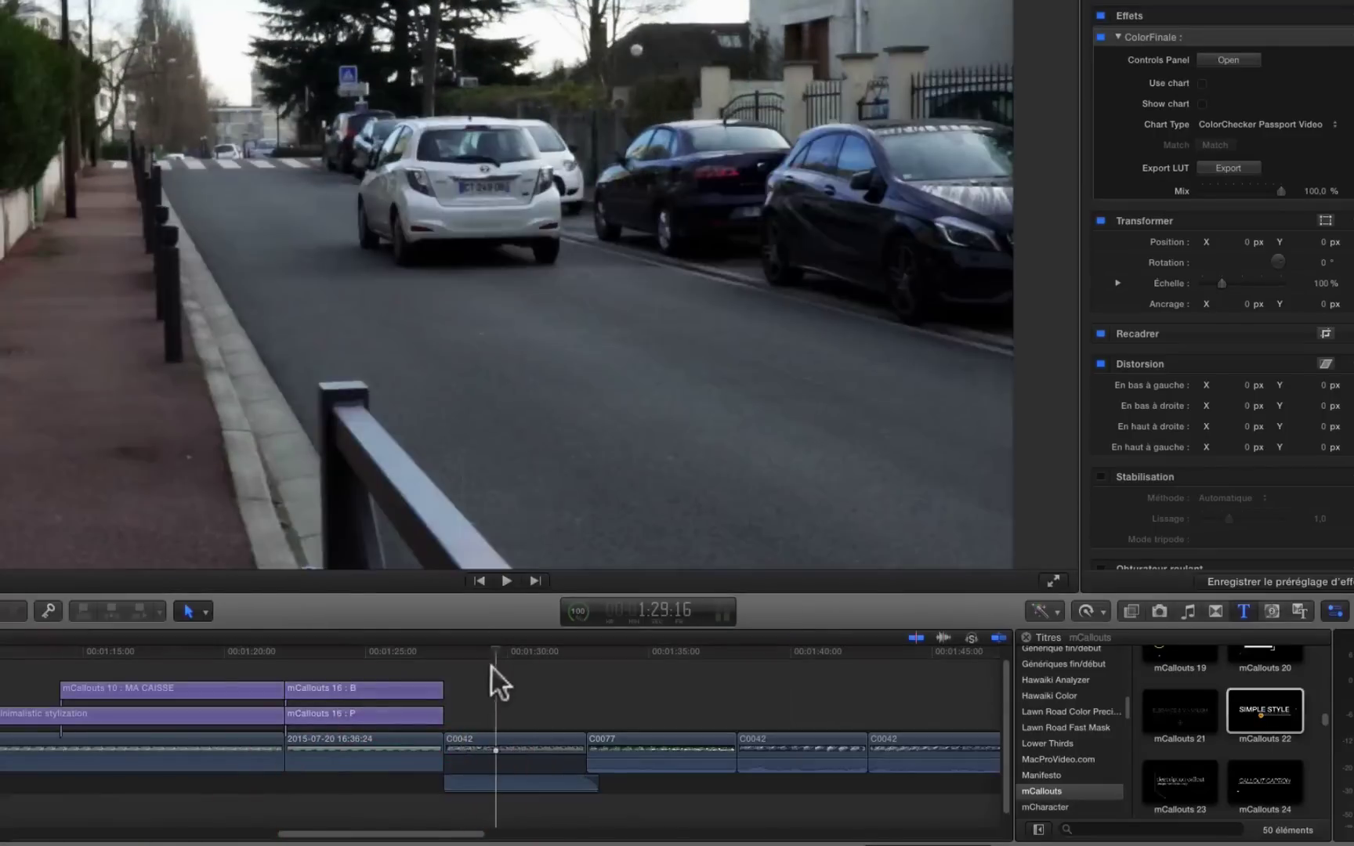
{"action": "left_click", "coordinate": [497, 677]}
{"action": "left_click", "coordinate": [497, 679]}
{"action": "left_click", "coordinate": [1273, 713]}
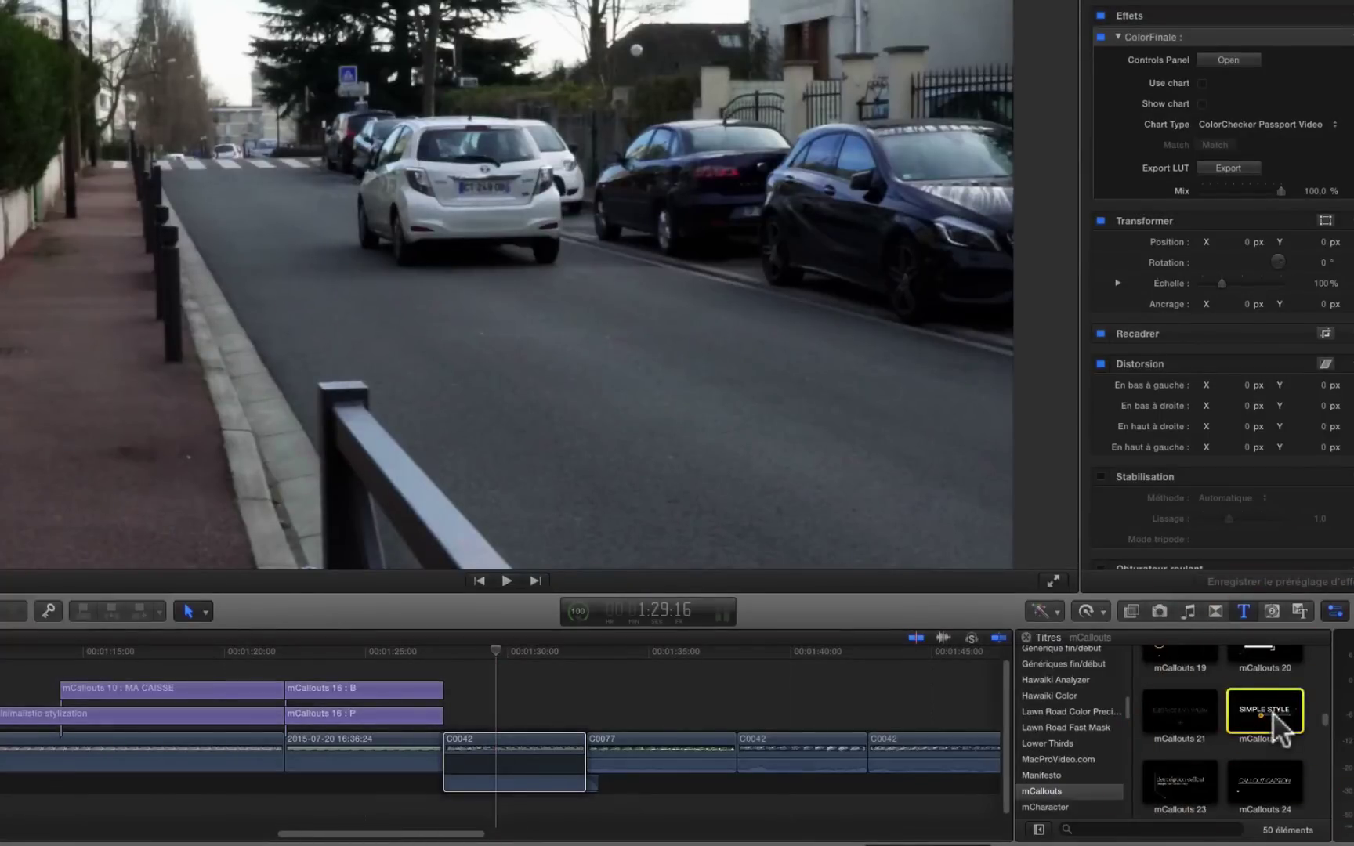
{"action": "key", "text": "q"}
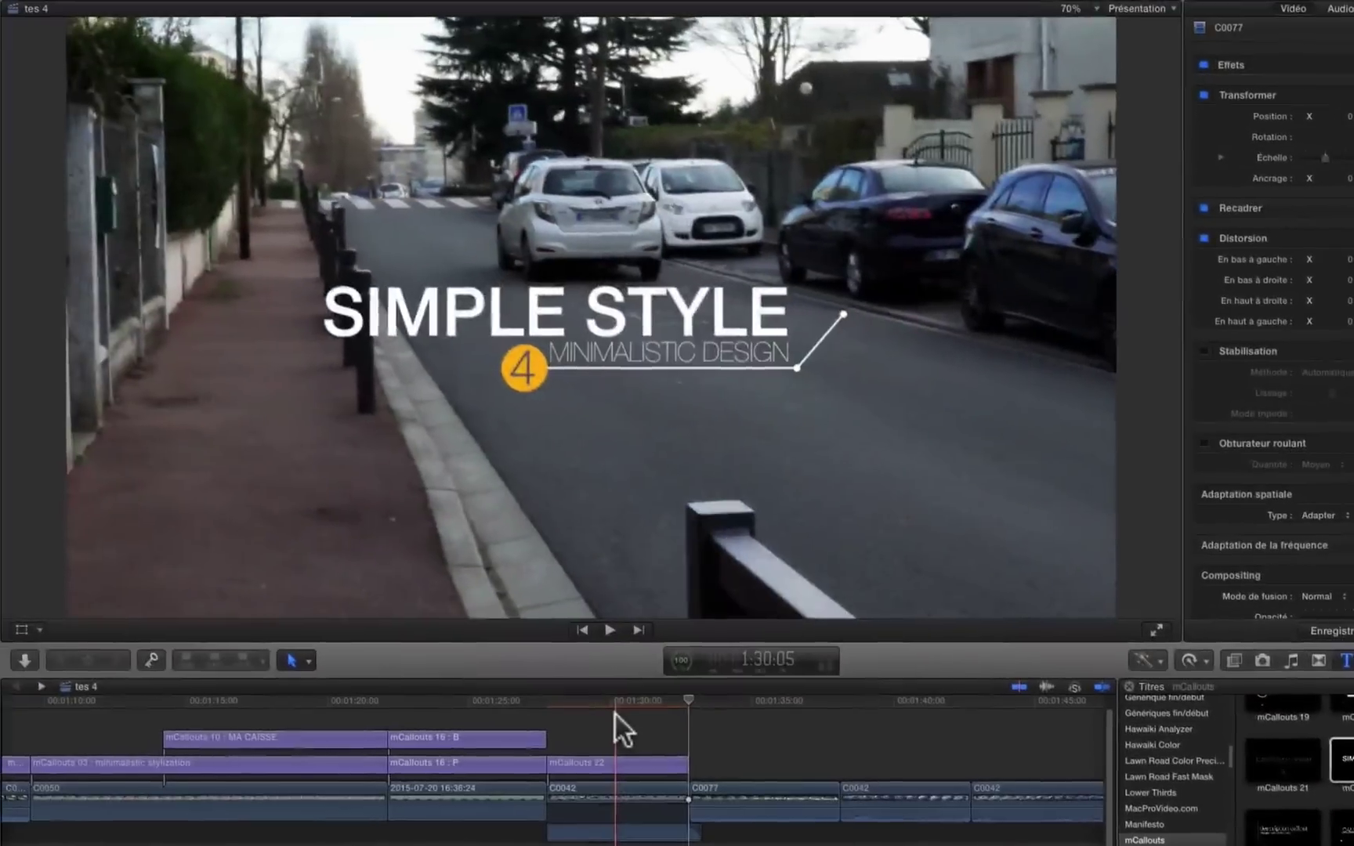
- Trim the start of the mCallouts 22 title by 16 frames, to where the white car has entered the shot
{"action": "left_click", "coordinate": [511, 663]}
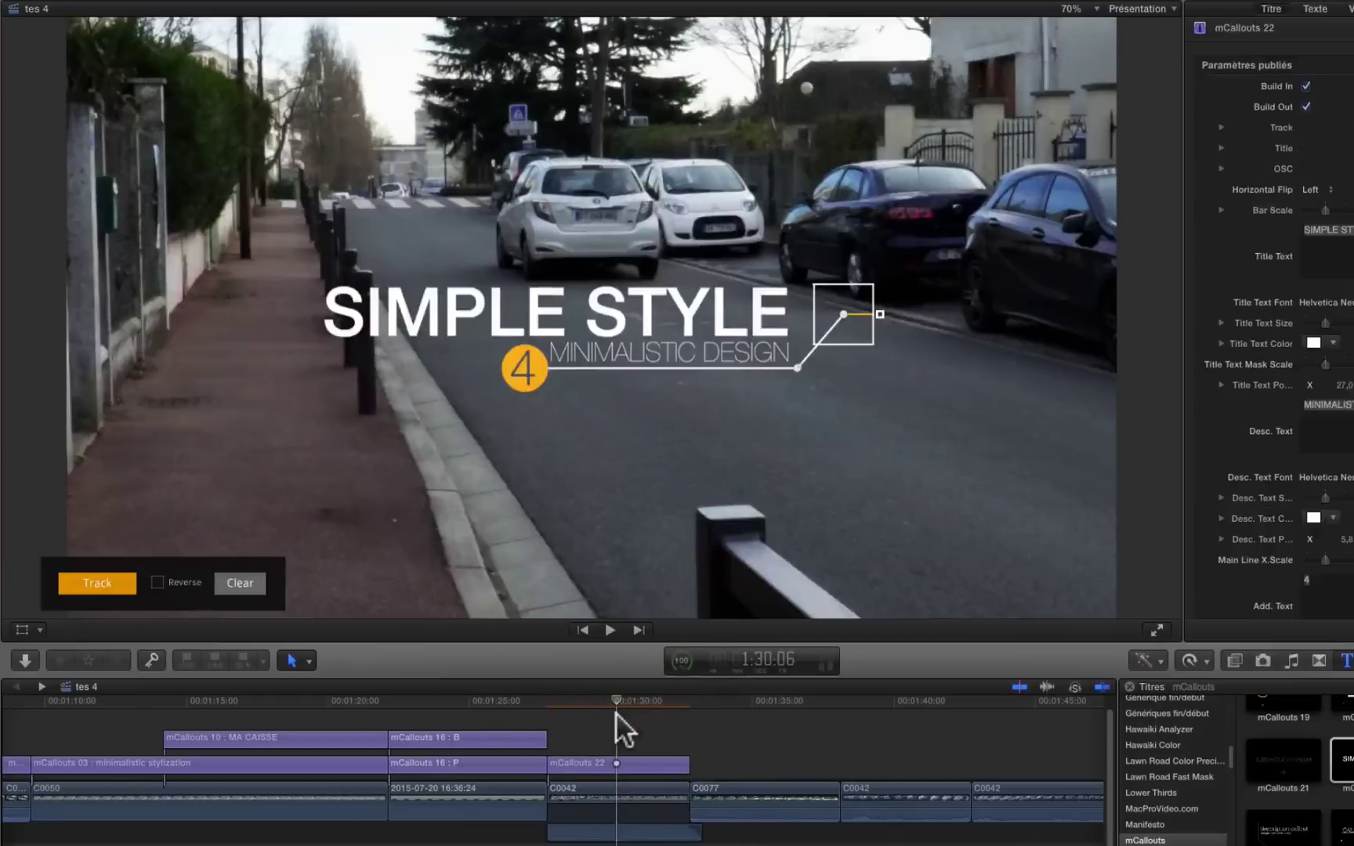
{"action": "key", "text": "Up"}
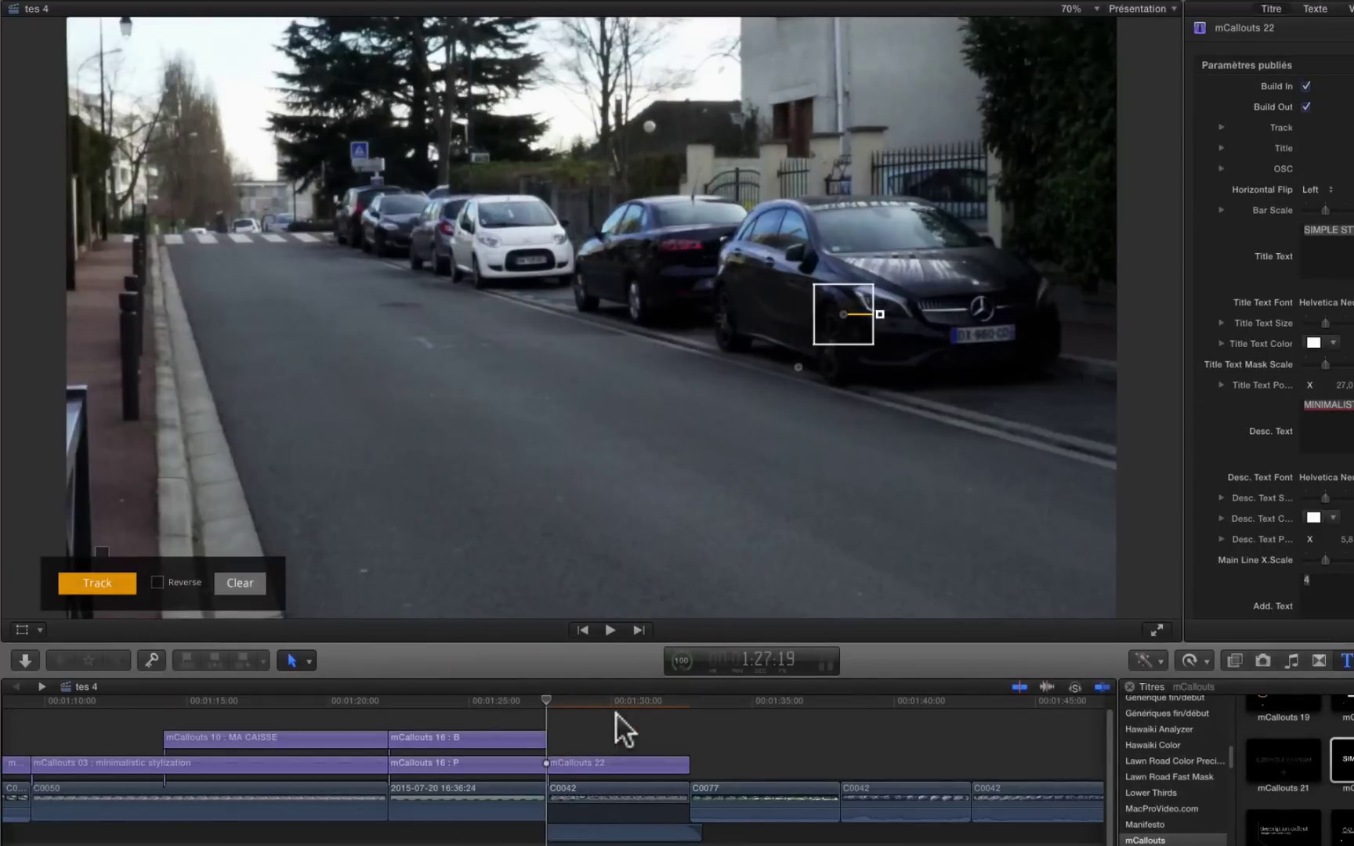
{"action": "key", "text": "Right"}
{"action": "key", "text": "Right"}
{"action": "key", "text": "Right"}
{"action": "key", "text": "Right"}
{"action": "key", "text": "Right"}
{"action": "key", "text": "Right"}
{"action": "key", "text": "Right"}
{"action": "key", "text": "Right"}
{"action": "key", "text": "Right"}
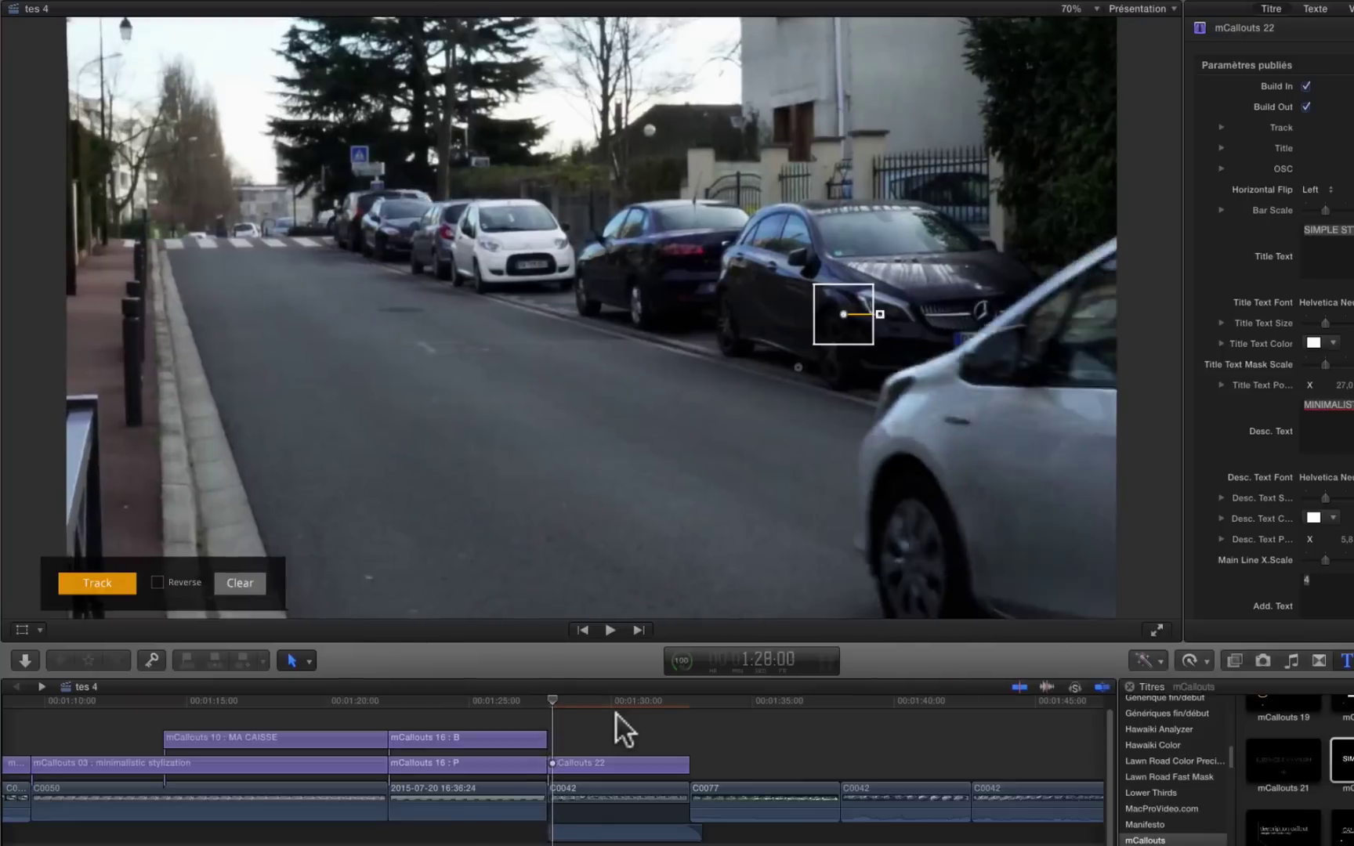
{"action": "key", "text": "Right"}
{"action": "key", "text": "Right"}
{"action": "key", "text": "Right"}
{"action": "key", "text": "Right"}
{"action": "key", "text": "Right"}
{"action": "key", "text": "Right"}
{"action": "key", "text": "Right"}
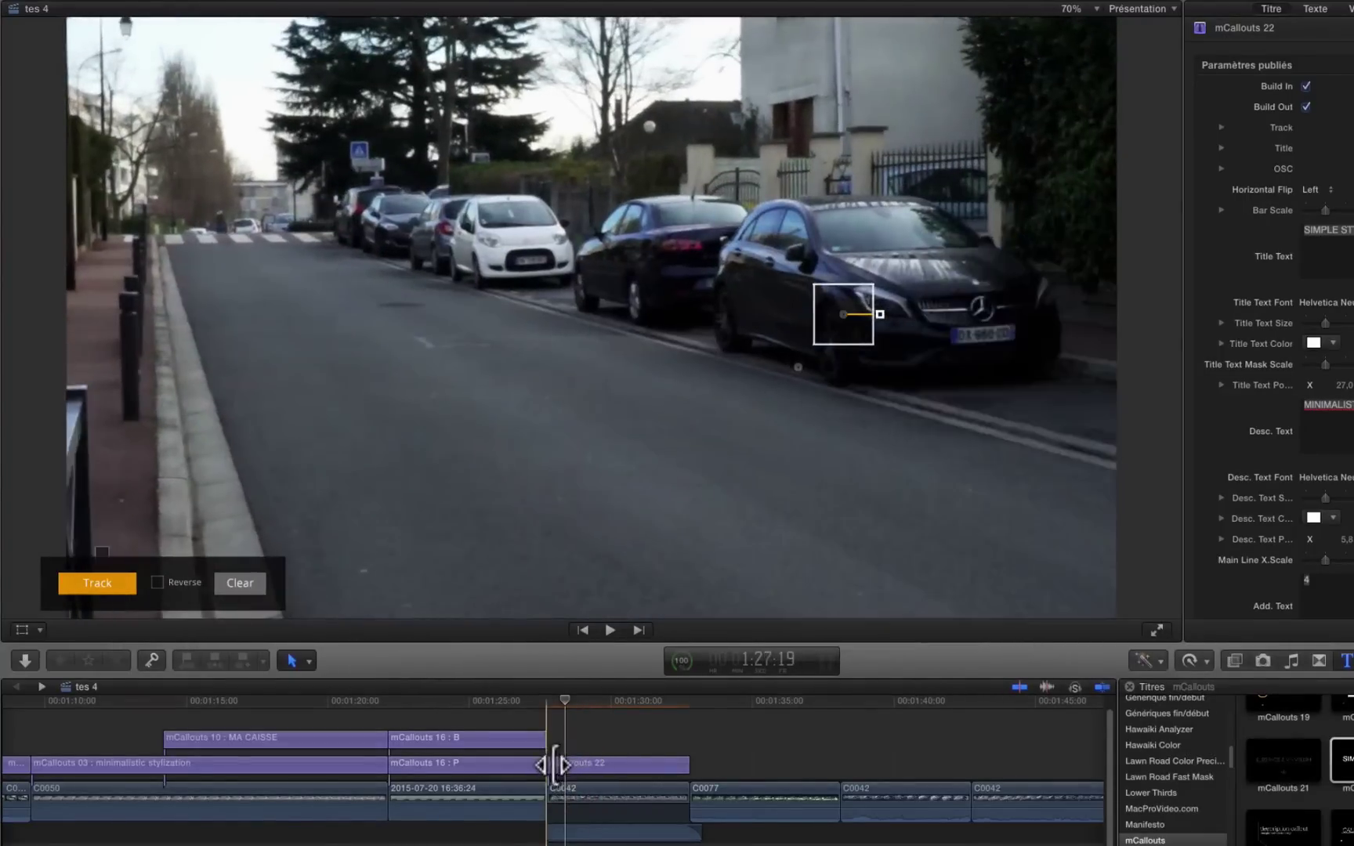
{"action": "left_click_drag", "start_coordinate": [555, 764], "coordinate": [567, 772]}
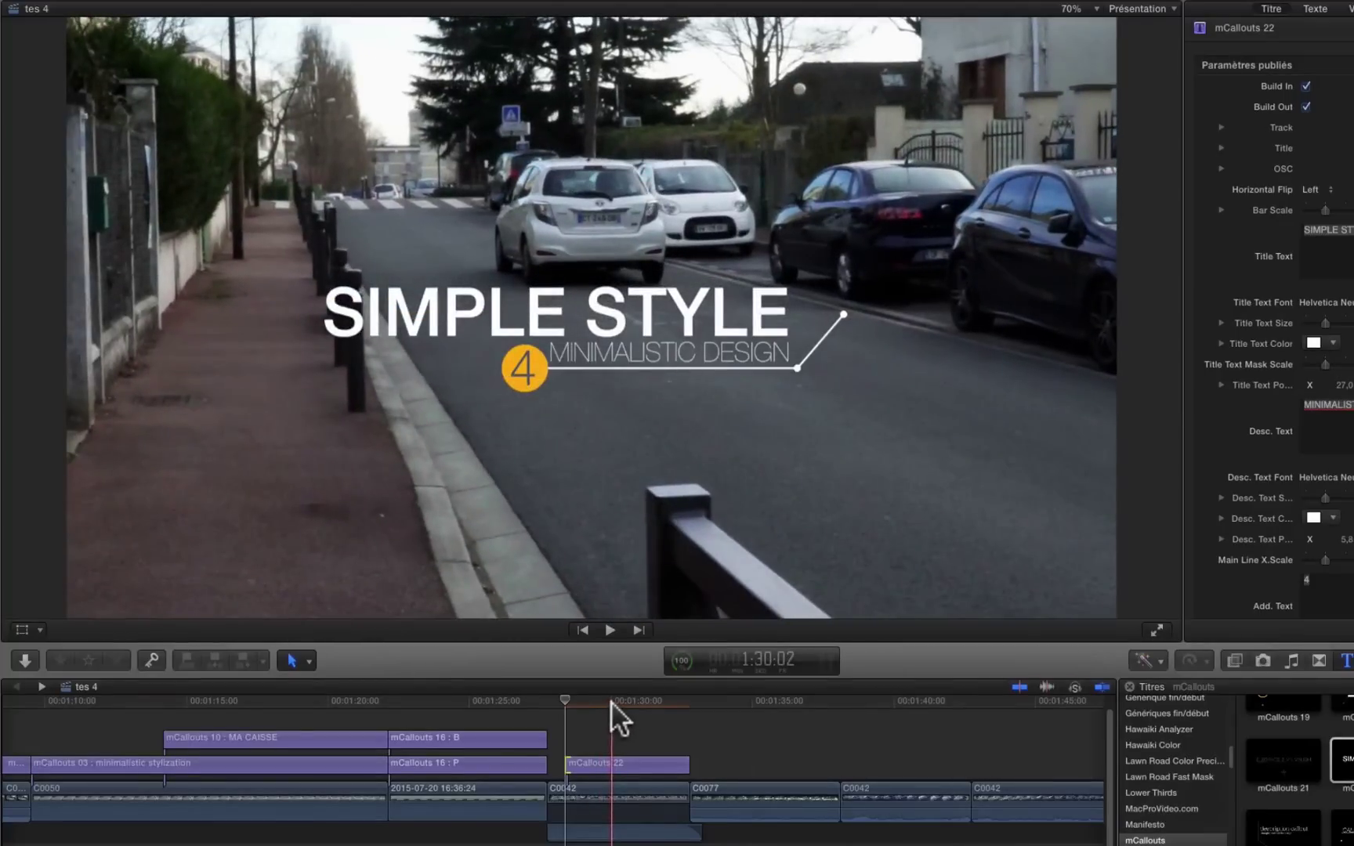
- At 1:30:06, fit the title's tracker over the white car's licence plate and place the title text below the car over the pavement
{"action": "key", "text": "s"}
{"action": "mouse_move", "coordinate": [610, 701]}
{"action": "left_mouse_down"}
{"action": "mouse_move", "coordinate": [627, 702]}
{"action": "mouse_move", "coordinate": [614, 697]}
{"action": "left_mouse_up"}
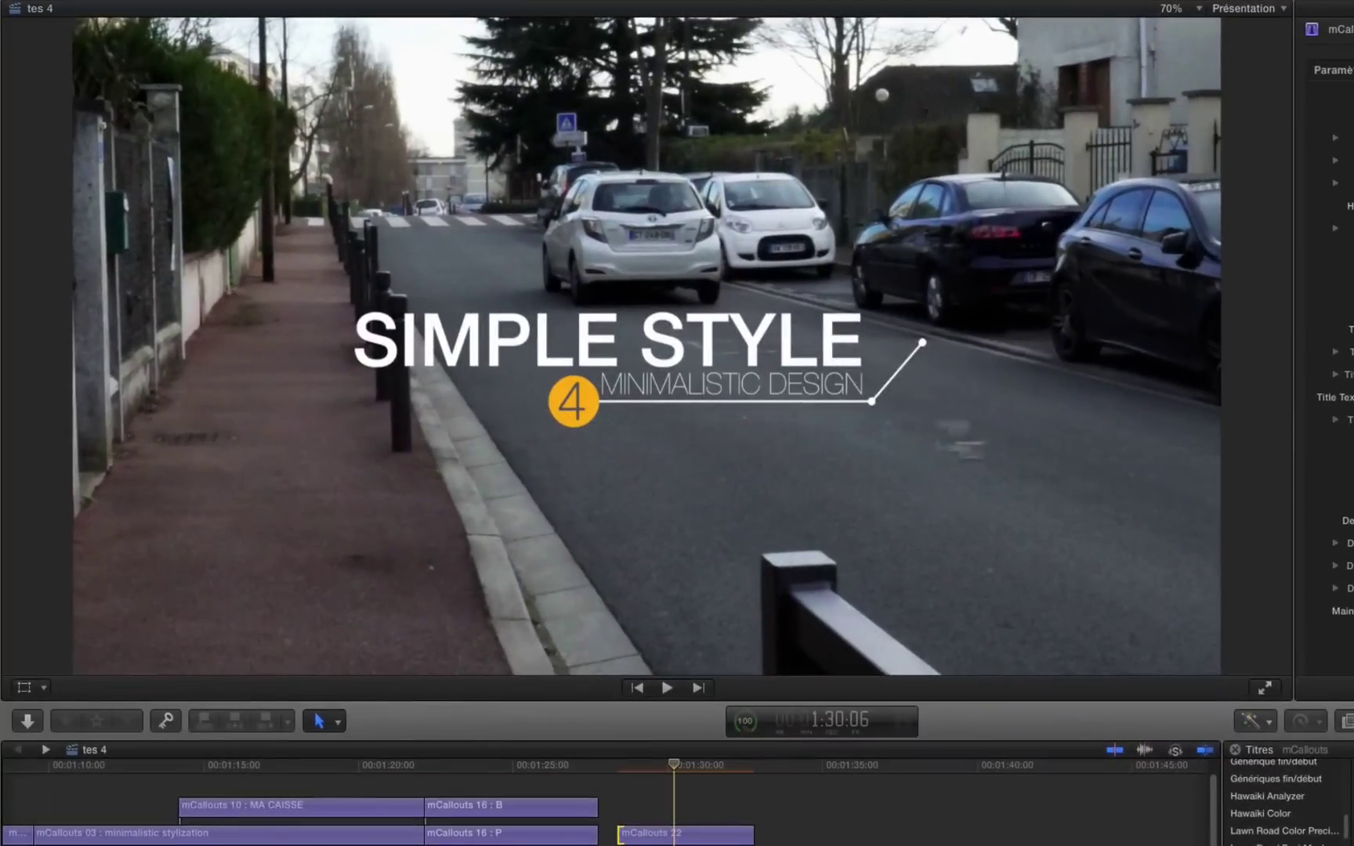
{"action": "key", "text": "s"}
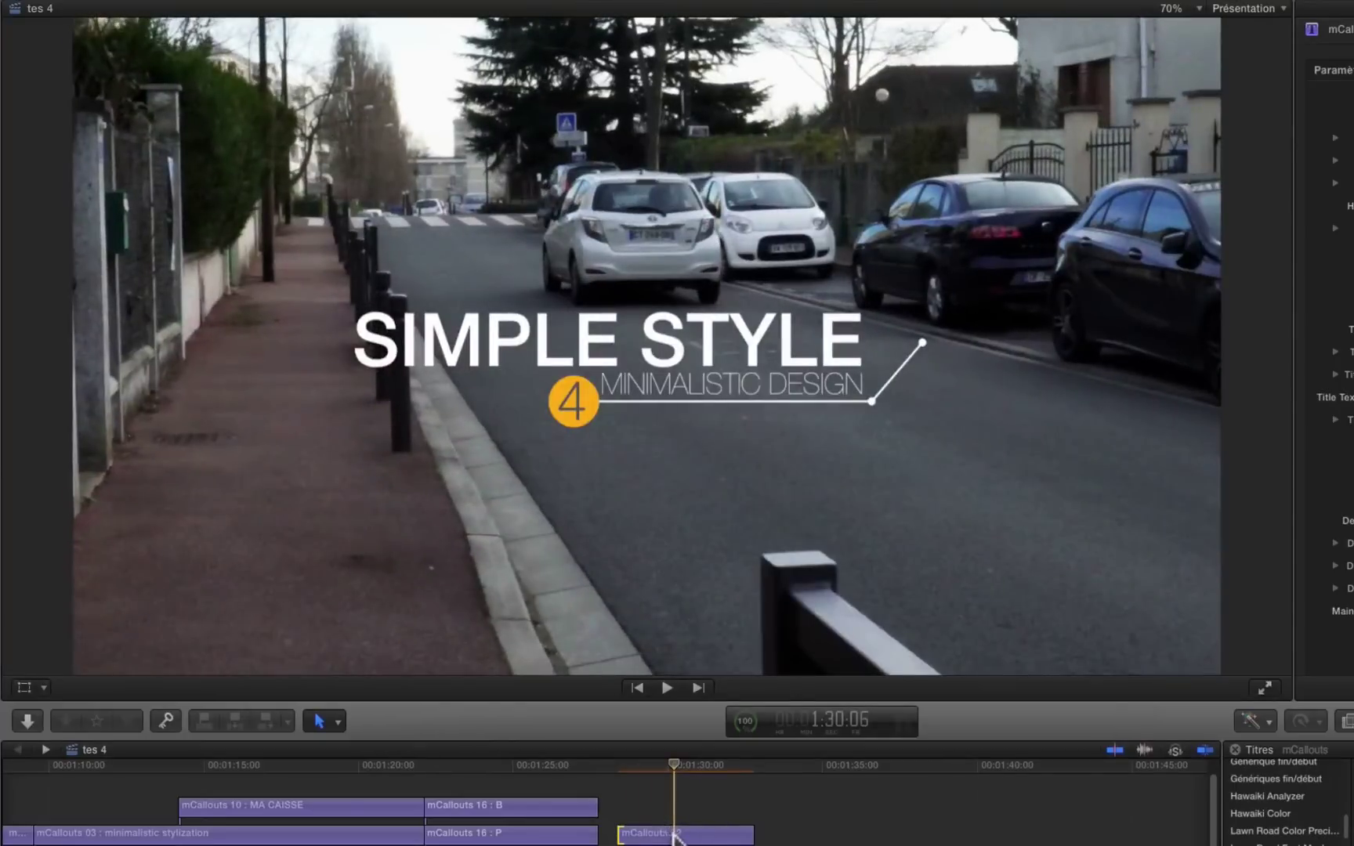
{"action": "left_click", "coordinate": [675, 833]}
{"action": "left_click_drag", "start_coordinate": [913, 333], "coordinate": [652, 232]}
{"action": "left_click_drag", "start_coordinate": [599, 289], "coordinate": [636, 470]}
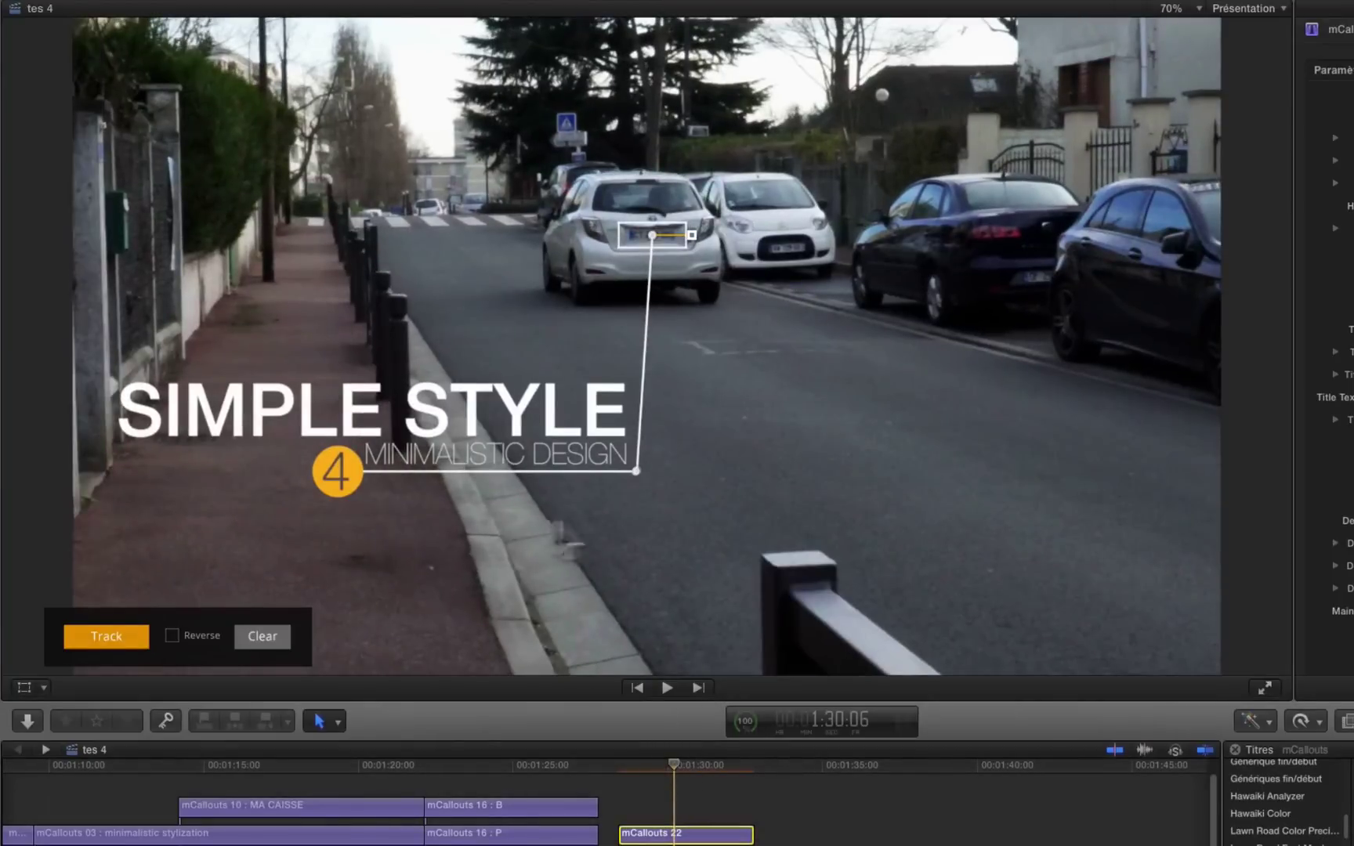
- Track the white car's licence plate forward from 1:30:06 and in reverse to the title's start, and check the result
{"action": "left_click", "coordinate": [108, 636]}
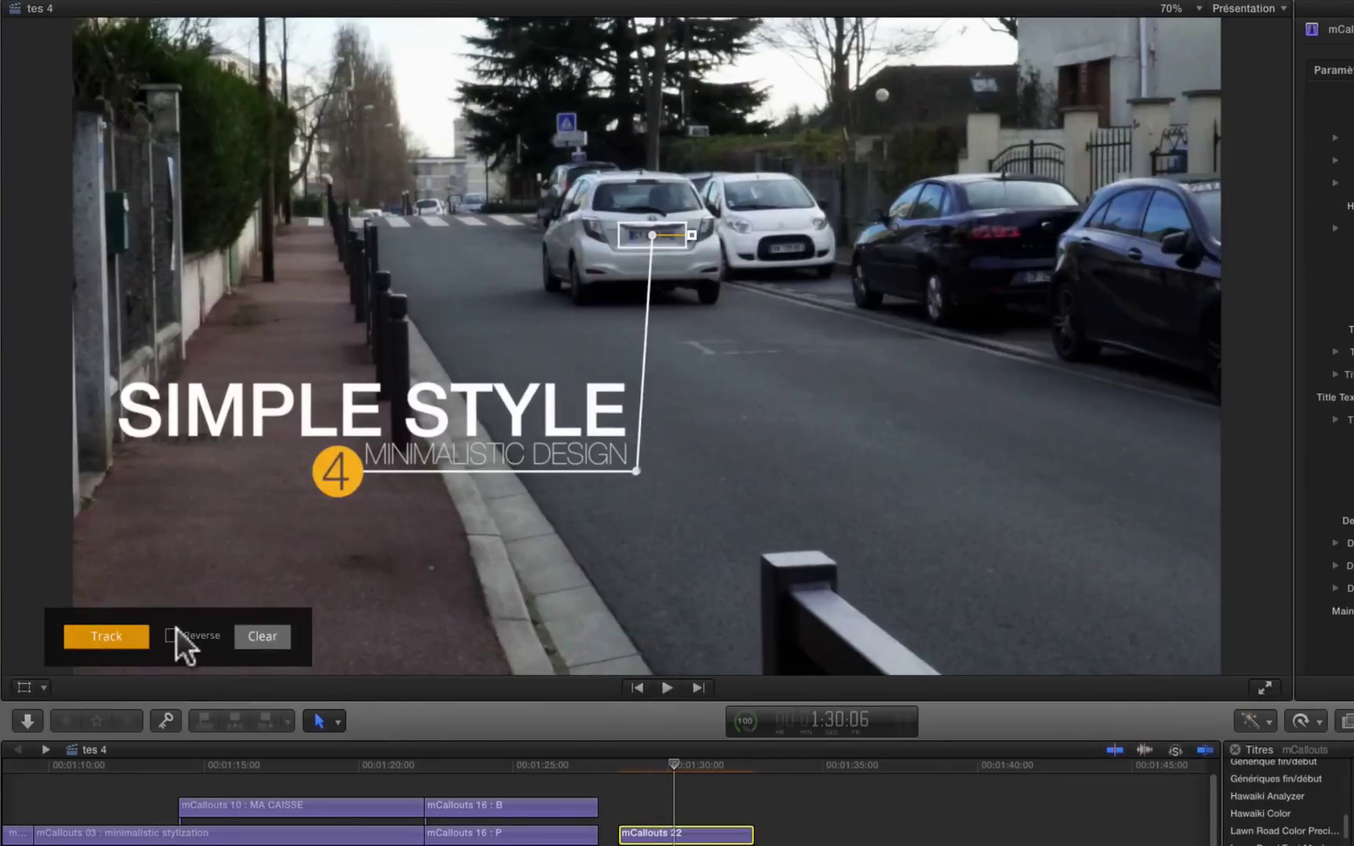
{"action": "left_click", "coordinate": [173, 633]}
{"action": "left_click", "coordinate": [89, 633]}
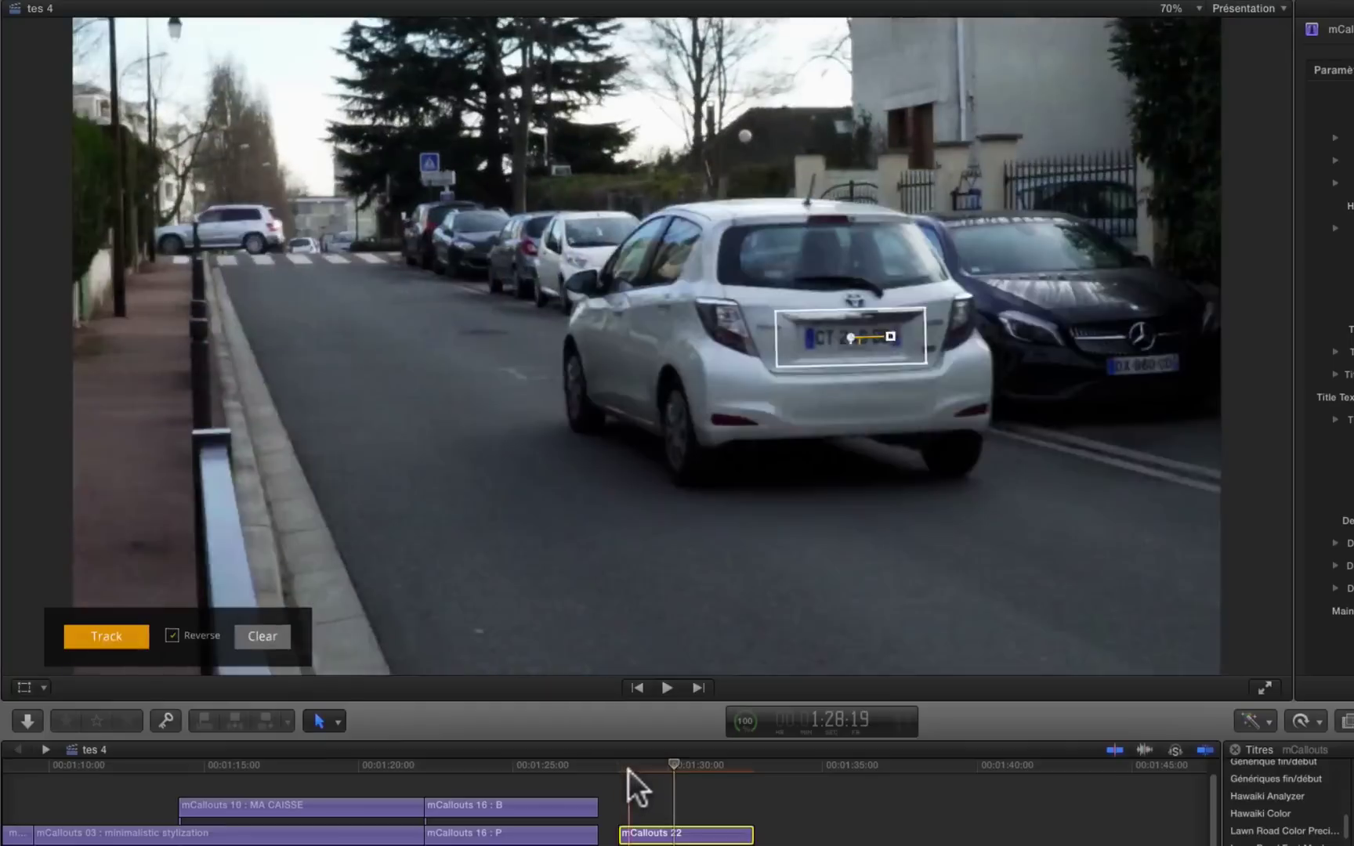
{"action": "mouse_move", "coordinate": [693, 778]}
{"action": "left_mouse_down"}
{"action": "mouse_move", "coordinate": [731, 784]}
{"action": "mouse_move", "coordinate": [652, 784]}
{"action": "mouse_move", "coordinate": [676, 787]}
{"action": "left_mouse_up"}
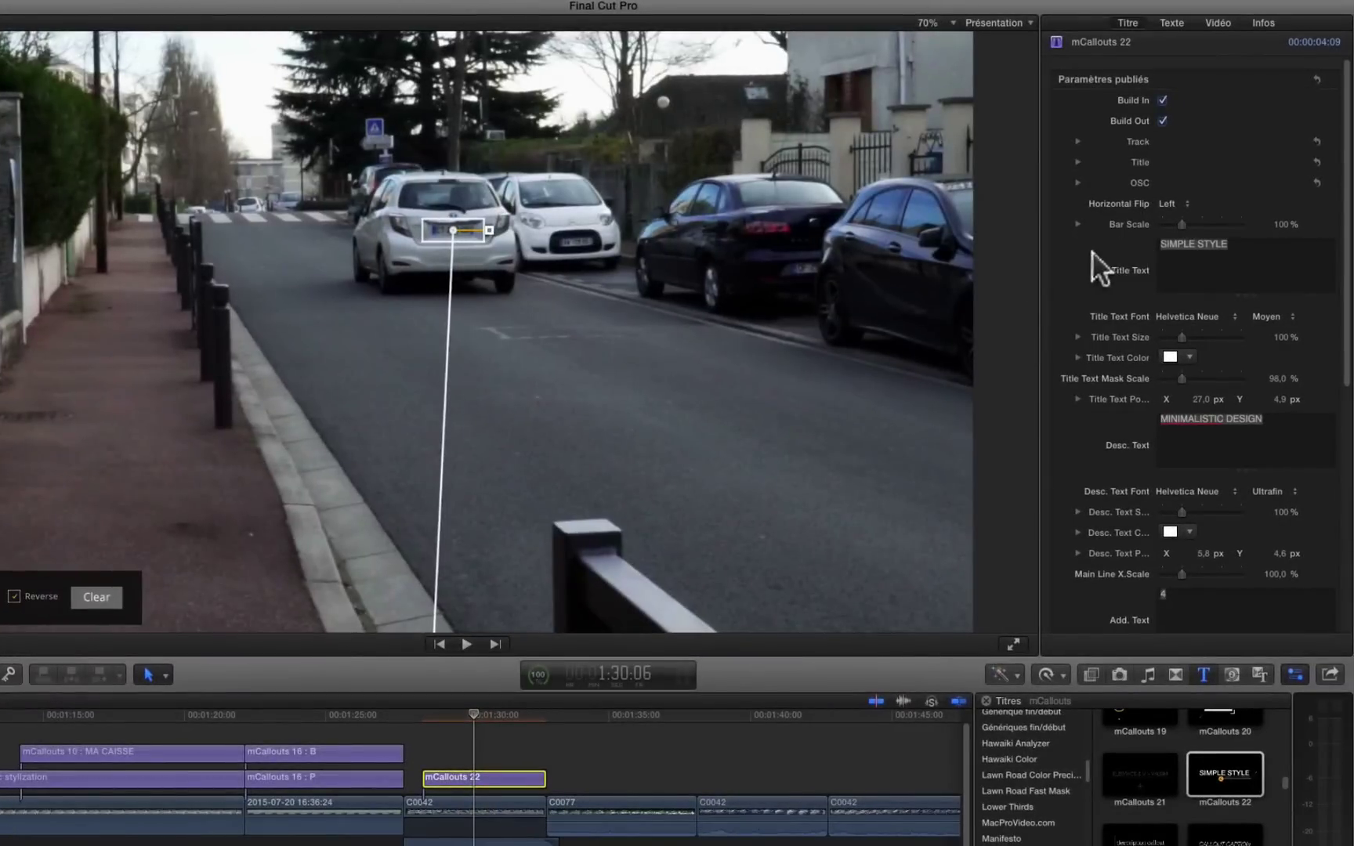
- Turn off the title's Build In and Build Out, and reposition its text over the road at X 1.46, Y -0.89
{"action": "left_click", "coordinate": [1015, 151]}
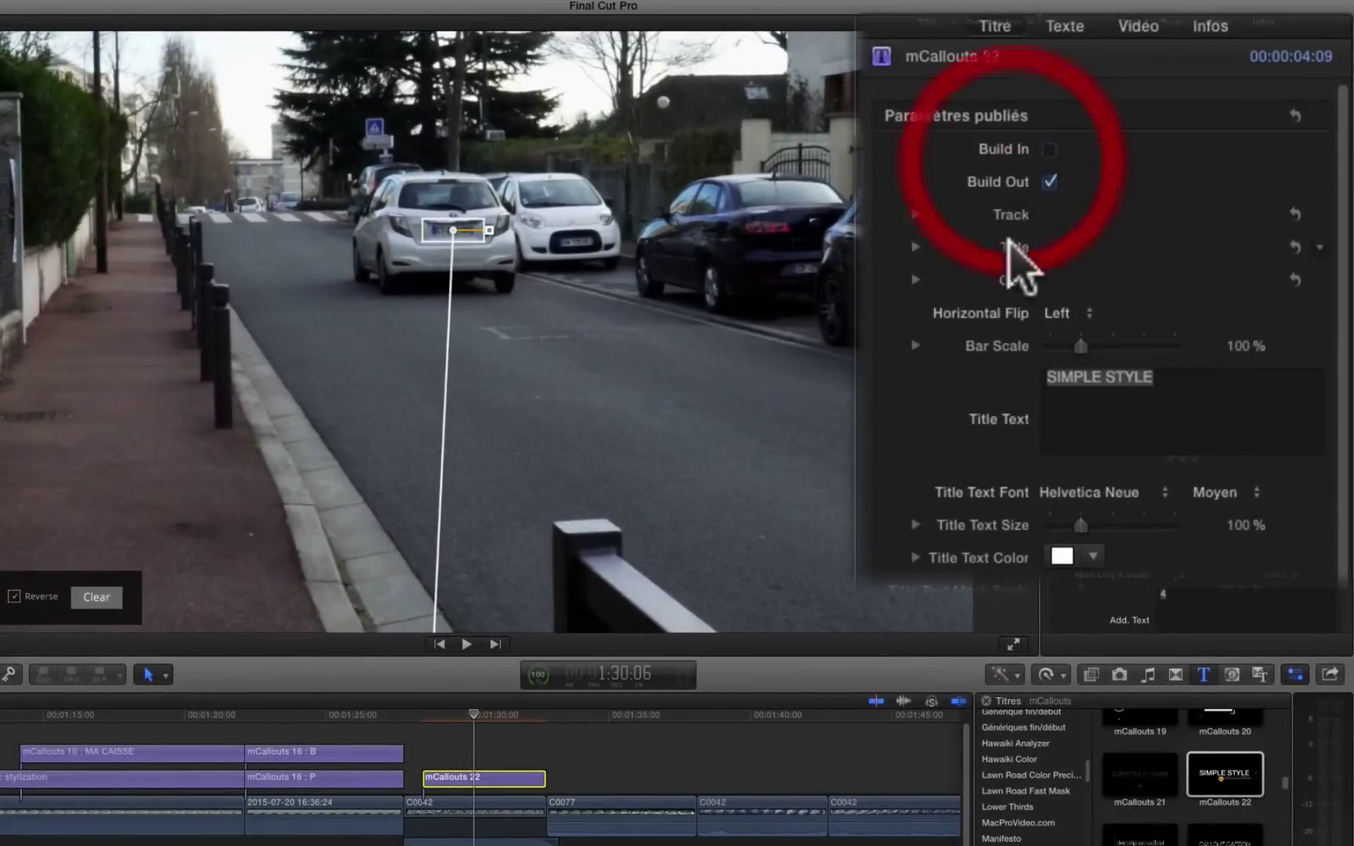
{"action": "left_click", "coordinate": [1011, 181]}
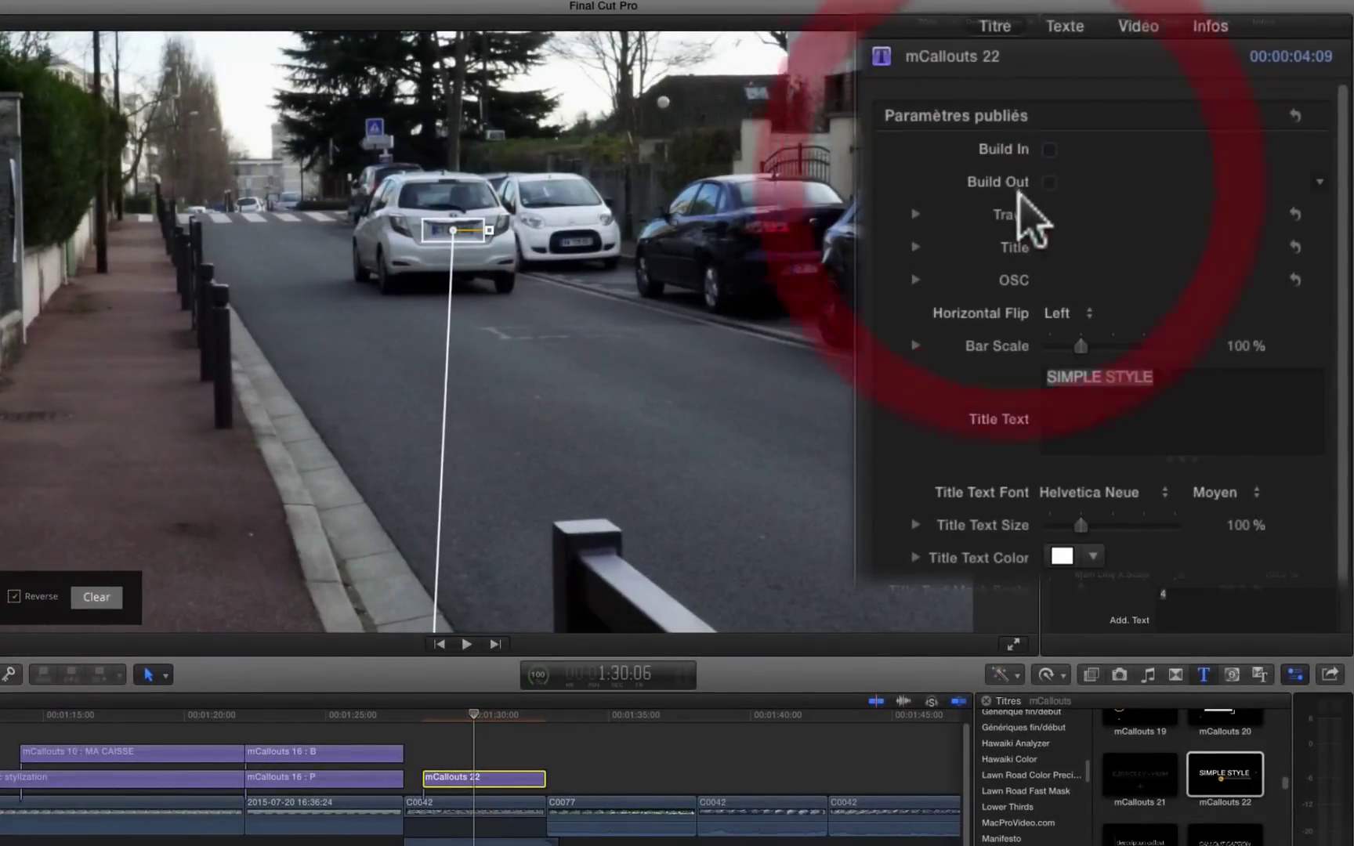
{"action": "left_click", "coordinate": [879, 244]}
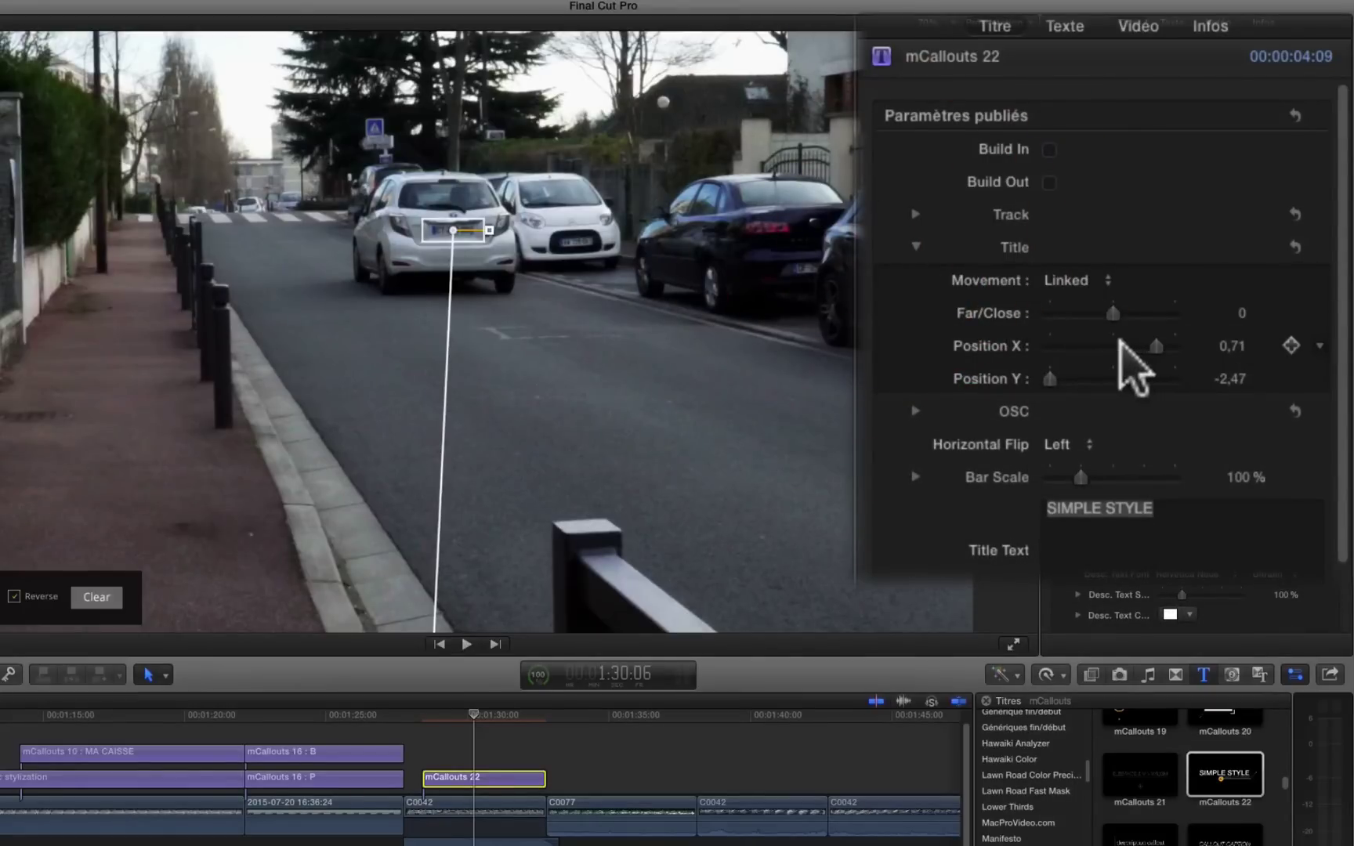
{"action": "mouse_move", "coordinate": [1011, 376]}
{"action": "left_mouse_down"}
{"action": "mouse_move", "coordinate": [1036, 373]}
{"action": "mouse_move", "coordinate": [1025, 377]}
{"action": "left_mouse_up"}
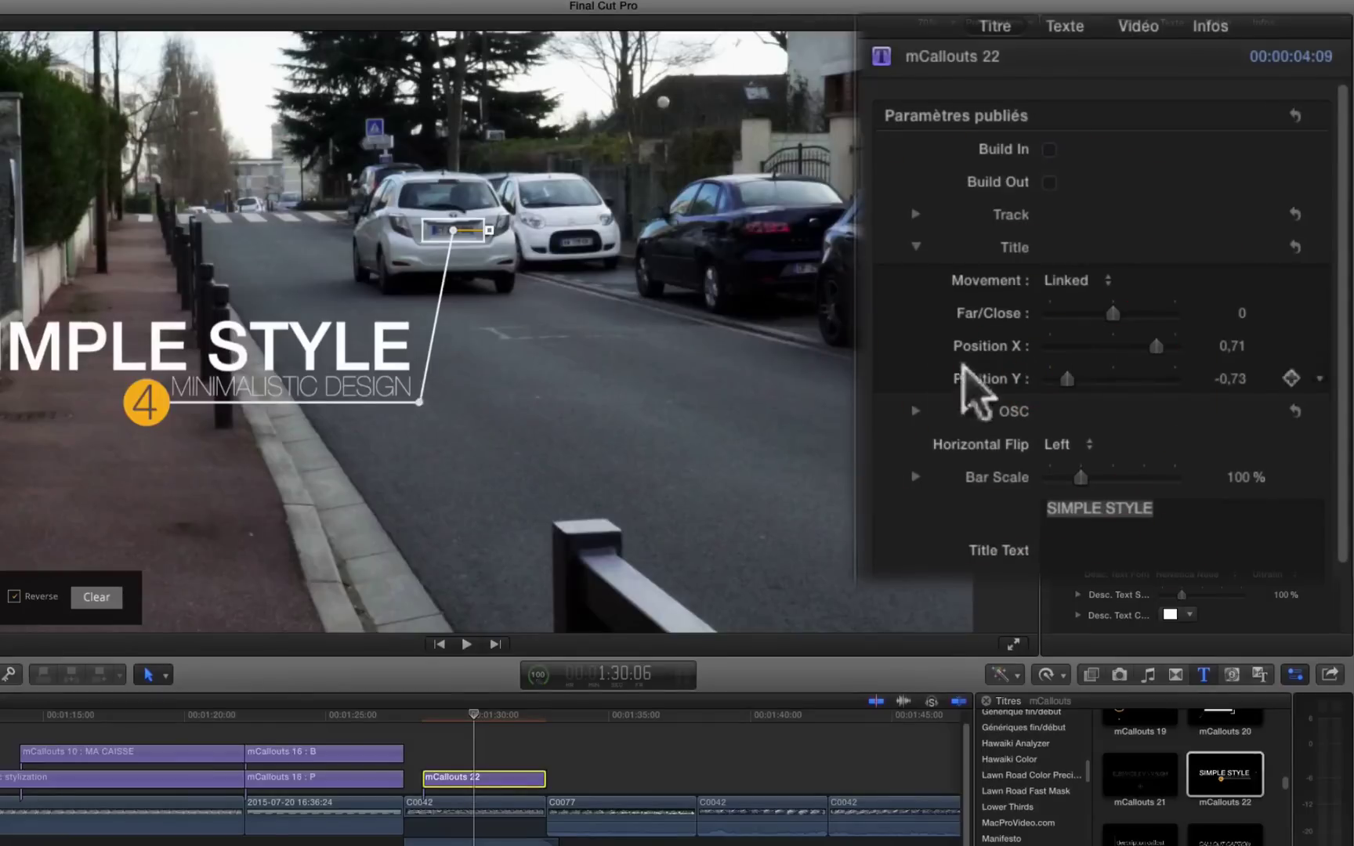
{"action": "left_click_drag", "start_coordinate": [419, 399], "coordinate": [813, 444]}
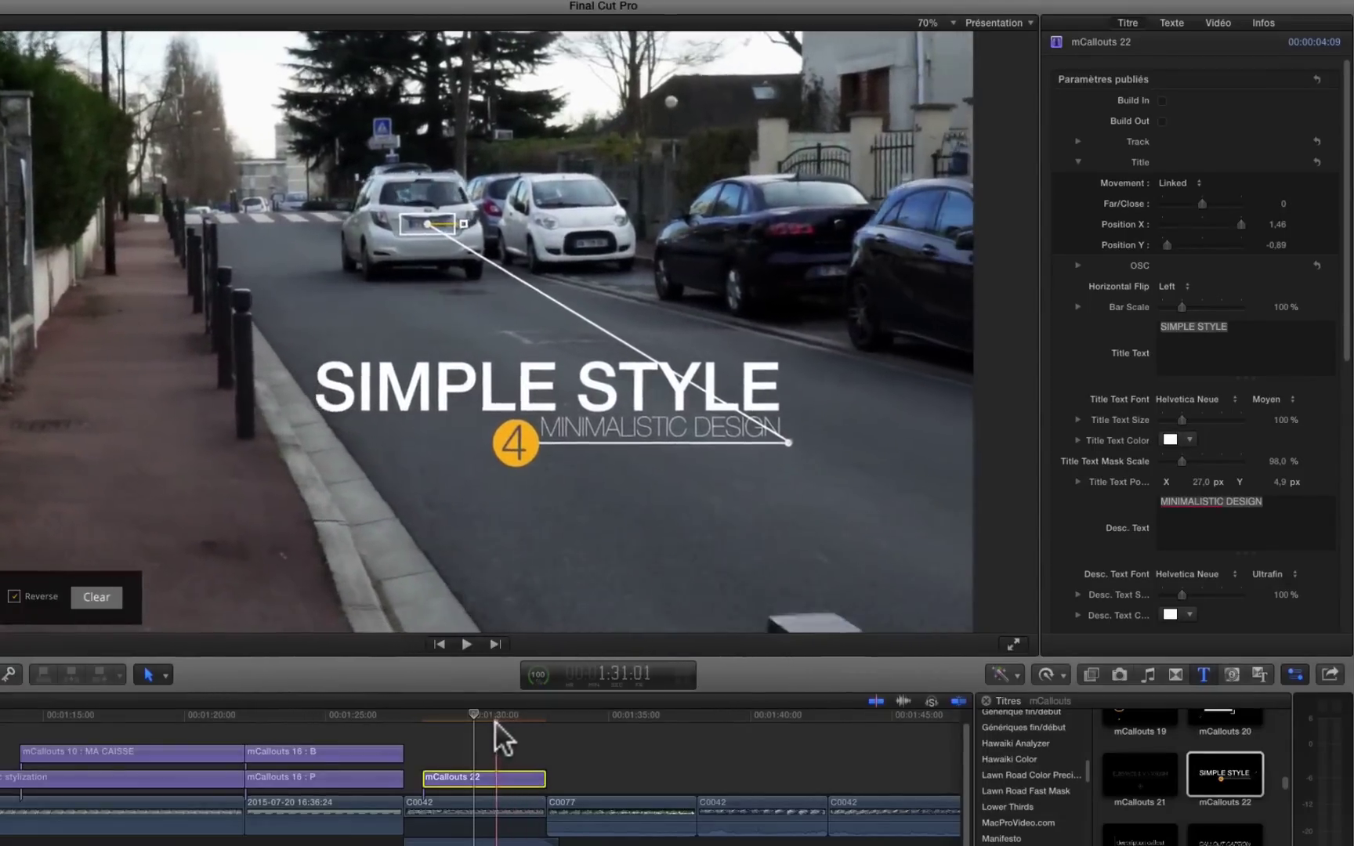
{"action": "left_click", "coordinate": [478, 717]}
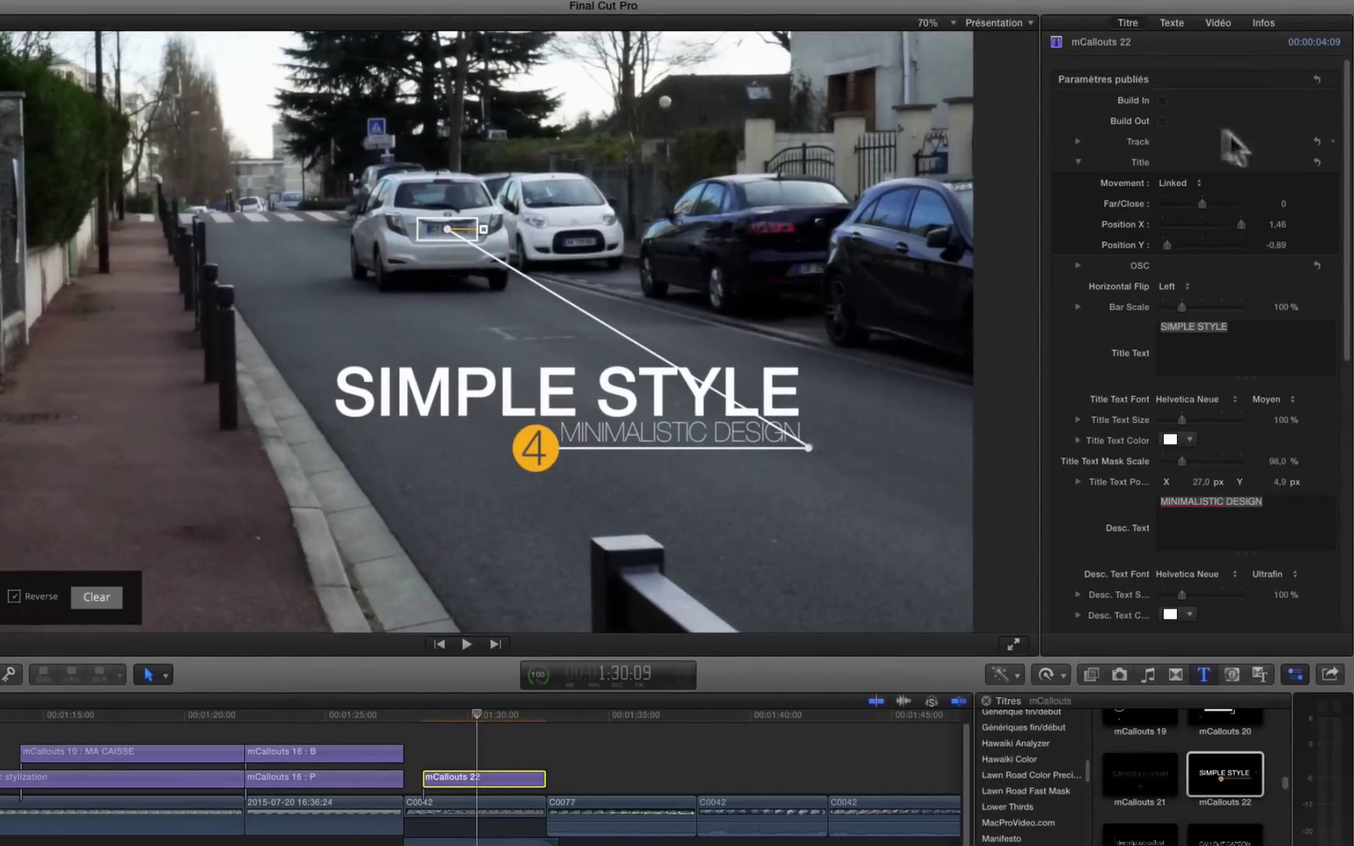
- Set the title's Movement to Static, move its text to X 0.73, Y -0.44, and check it against the moving car
{"action": "left_click", "coordinate": [1173, 183]}
{"action": "left_click", "coordinate": [1057, 165]}
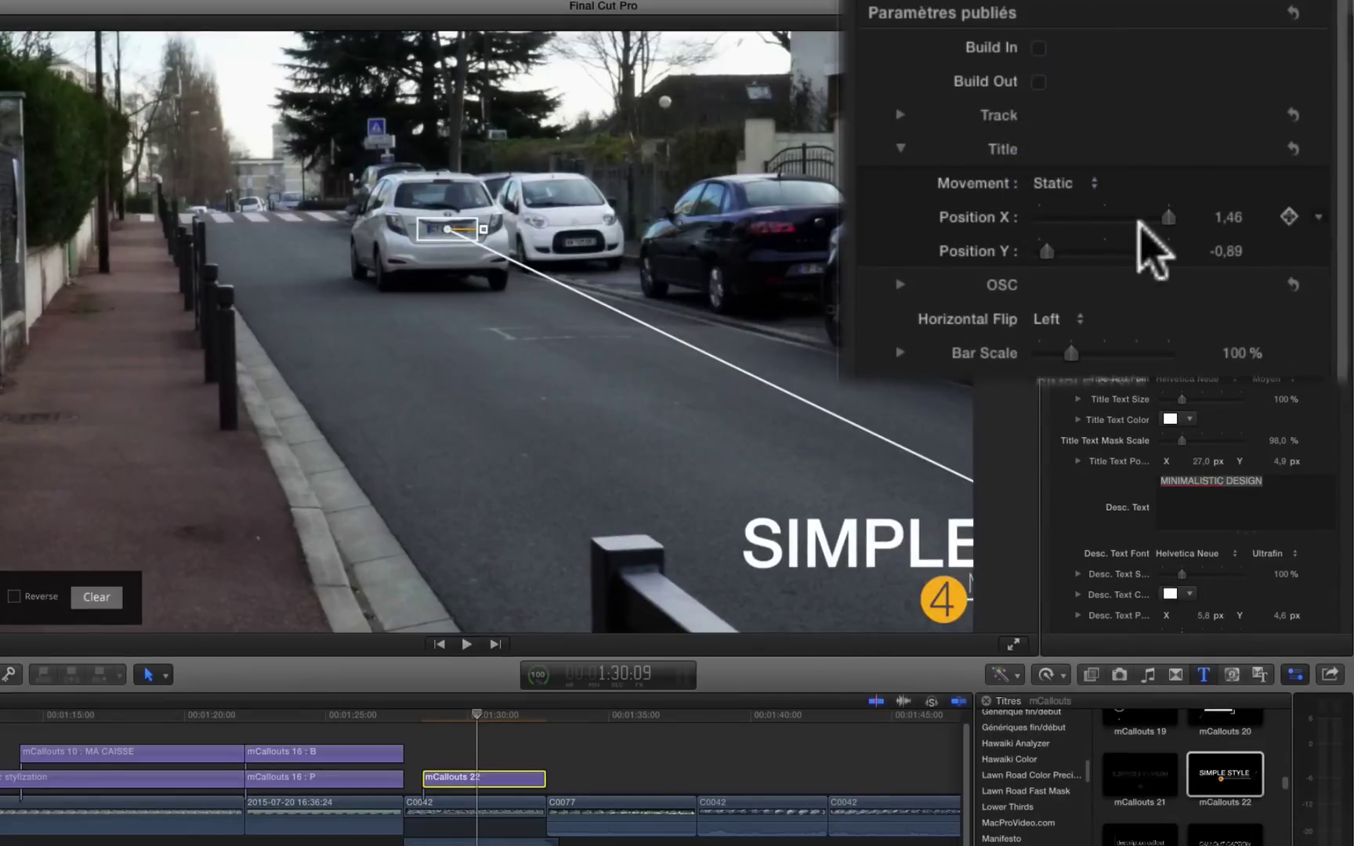
{"action": "left_click_drag", "start_coordinate": [1154, 213], "coordinate": [1137, 218]}
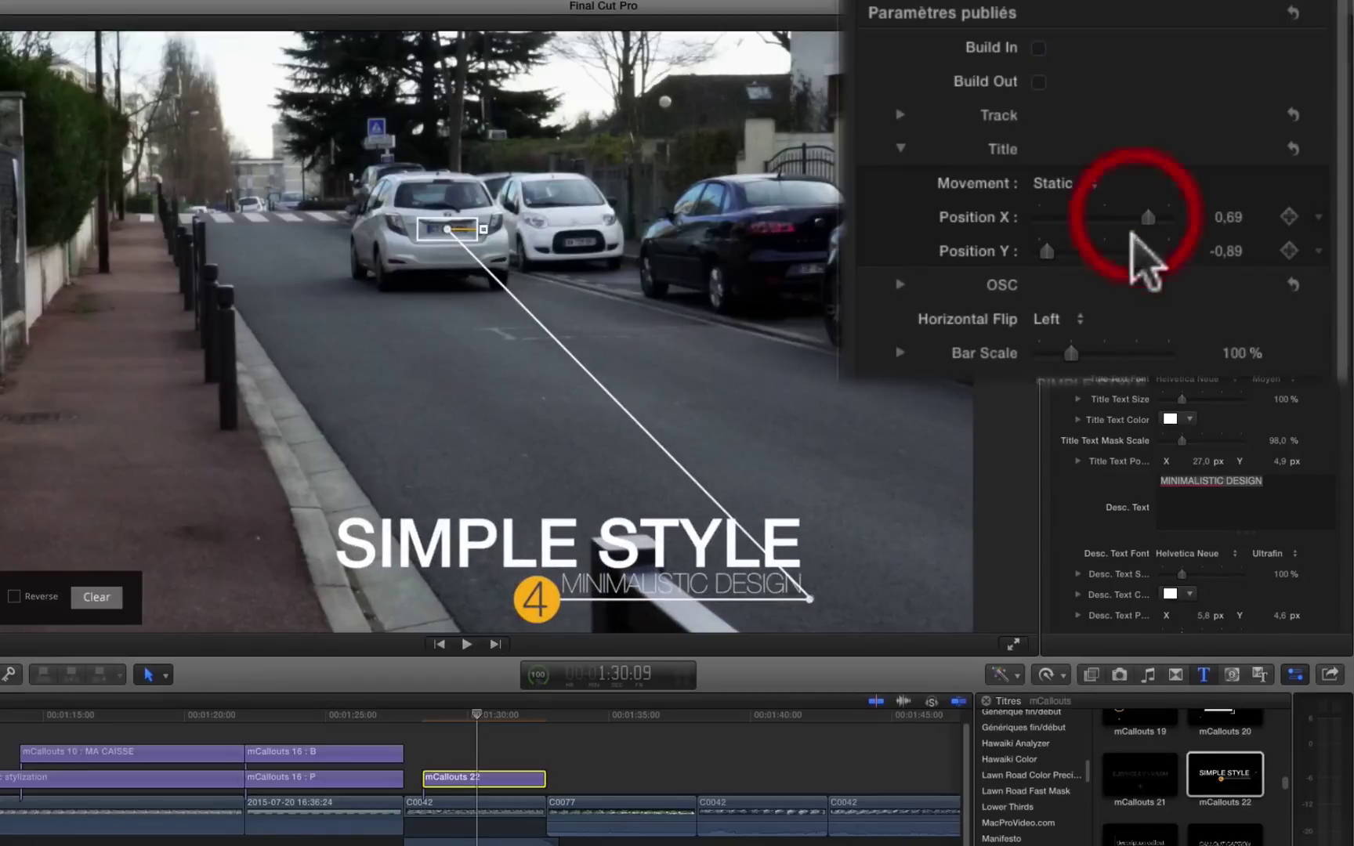
{"action": "left_click_drag", "start_coordinate": [811, 599], "coordinate": [830, 465]}
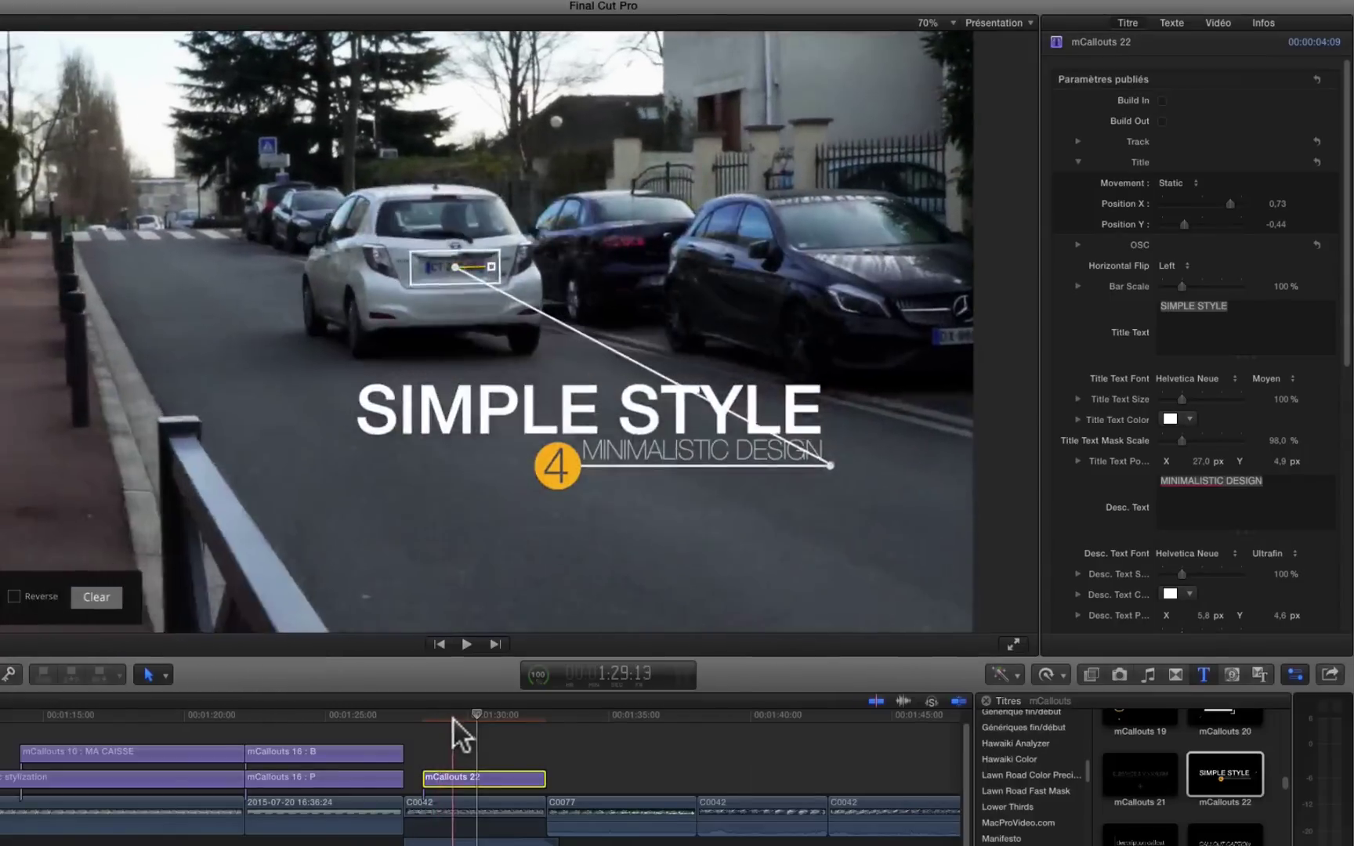
{"action": "left_click", "coordinate": [471, 713]}
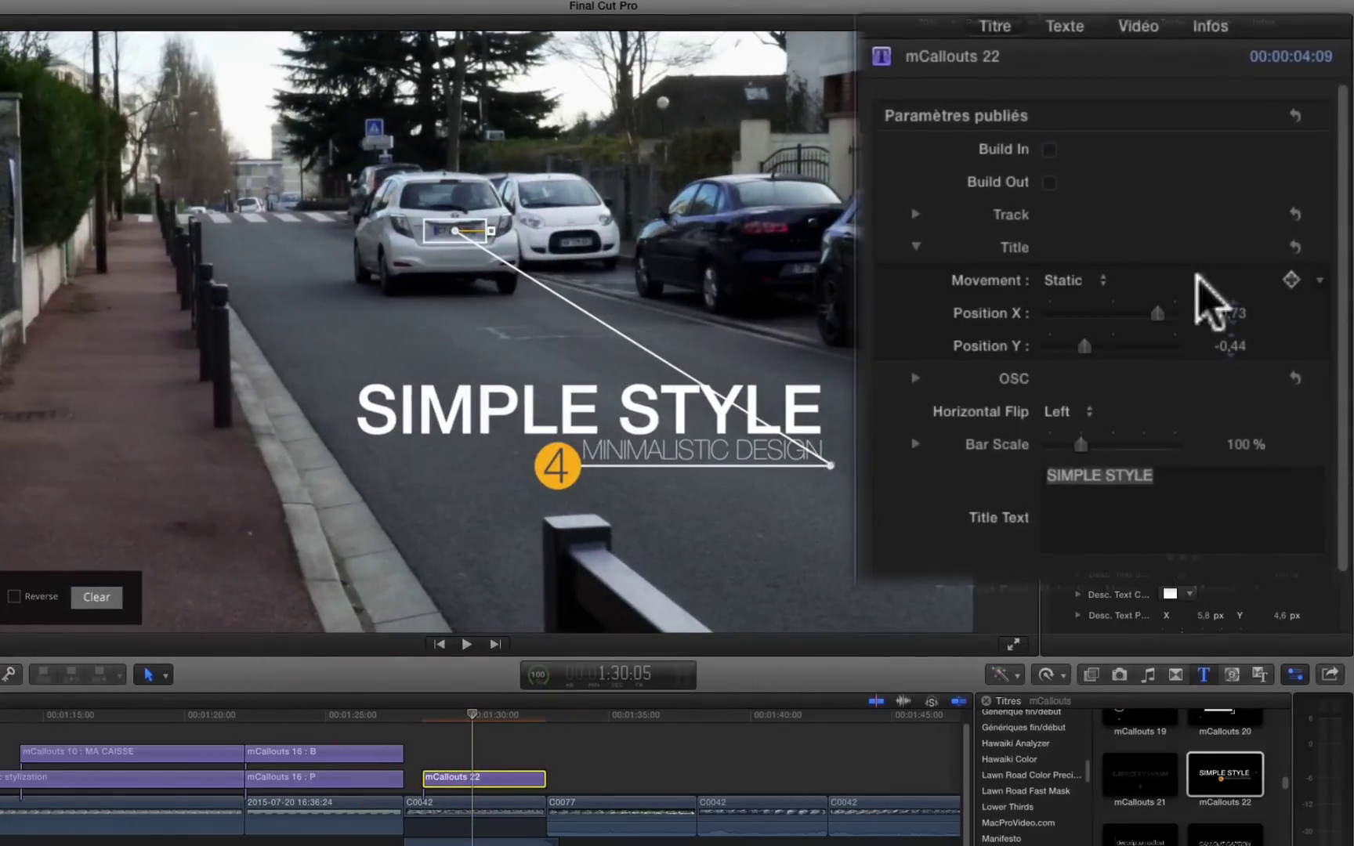
- Try the Linked movement for the title and set Movement to Perspective
{"action": "left_click", "coordinate": [1042, 282]}
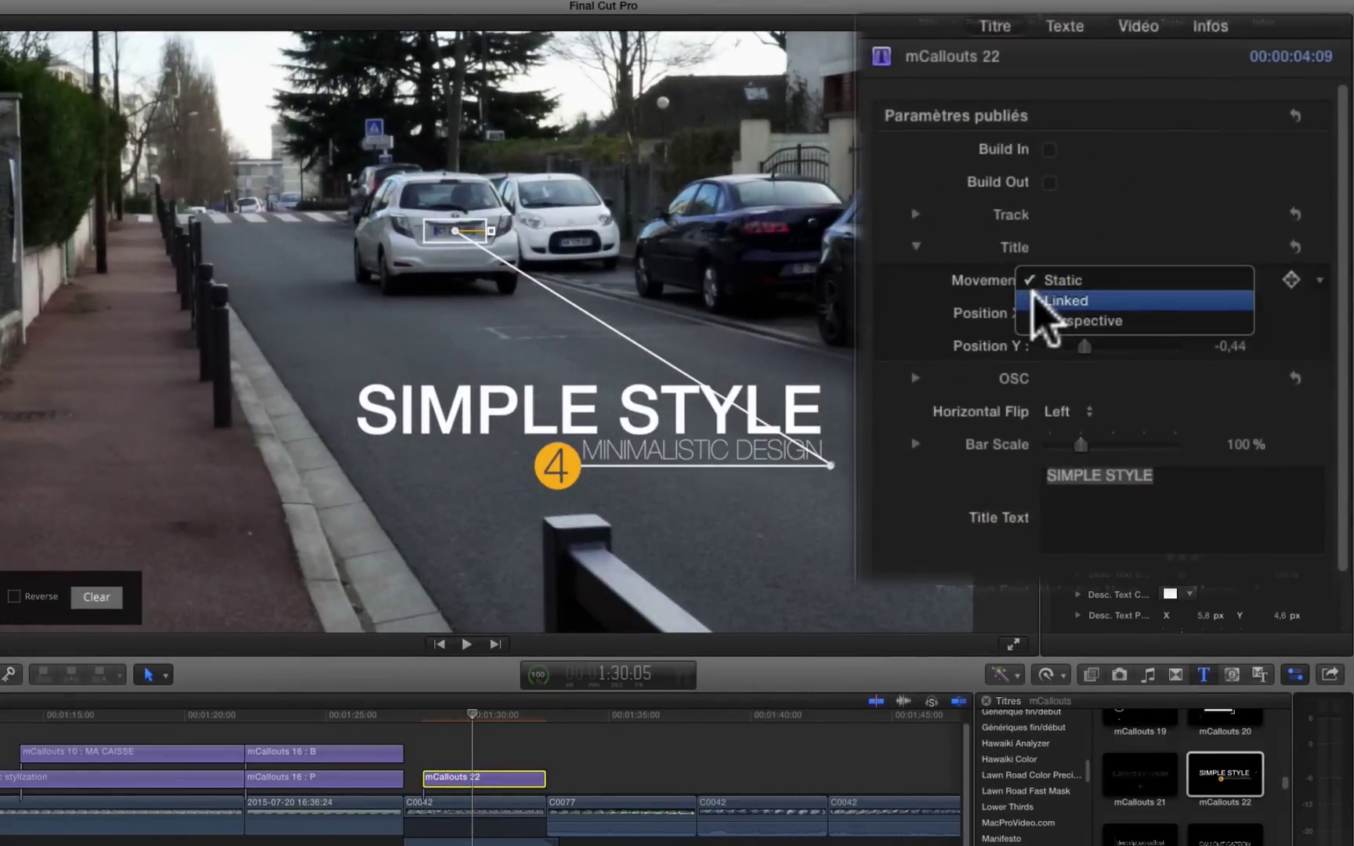
{"action": "left_click", "coordinate": [1033, 300]}
{"action": "left_click", "coordinate": [1046, 283]}
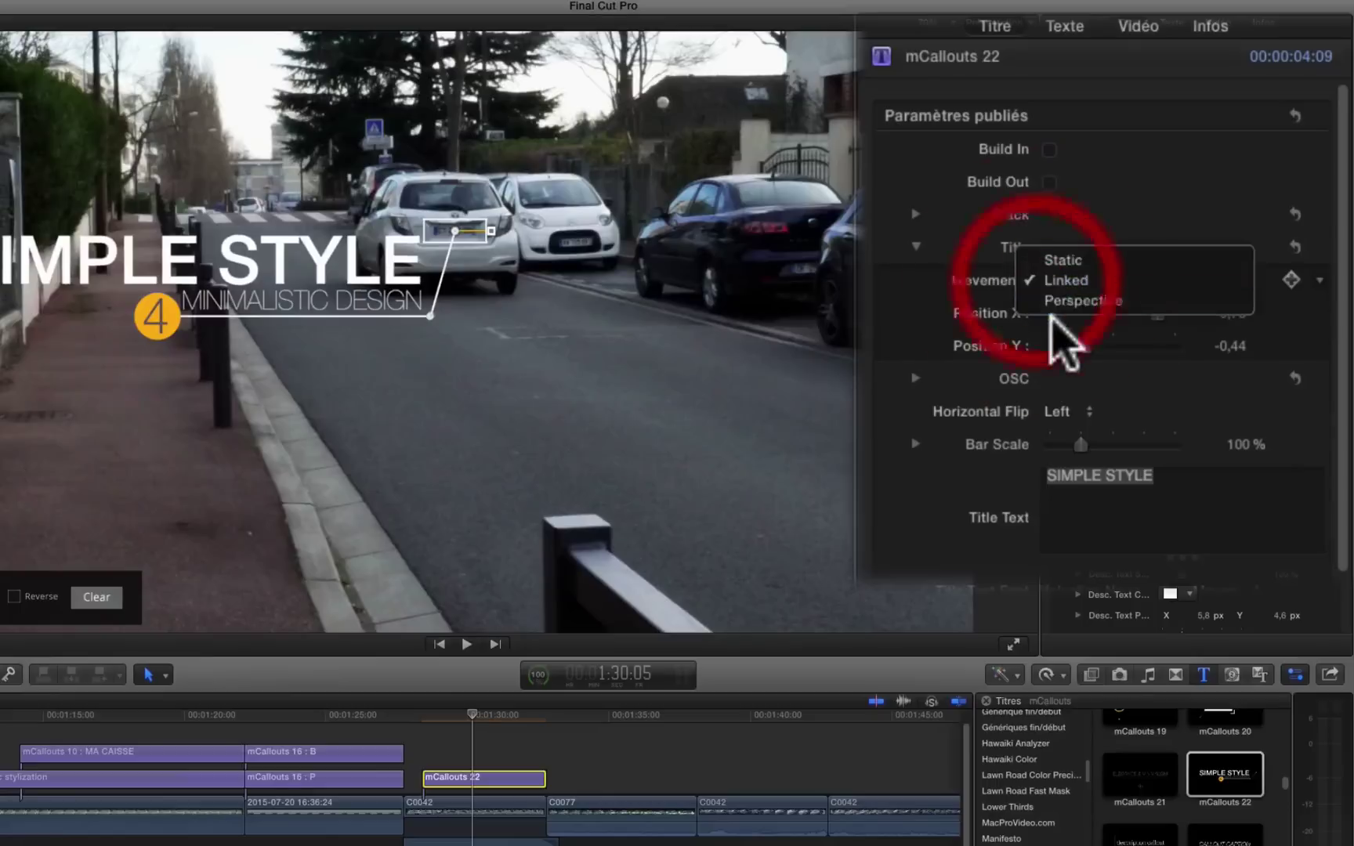
{"action": "left_click", "coordinate": [1050, 301]}
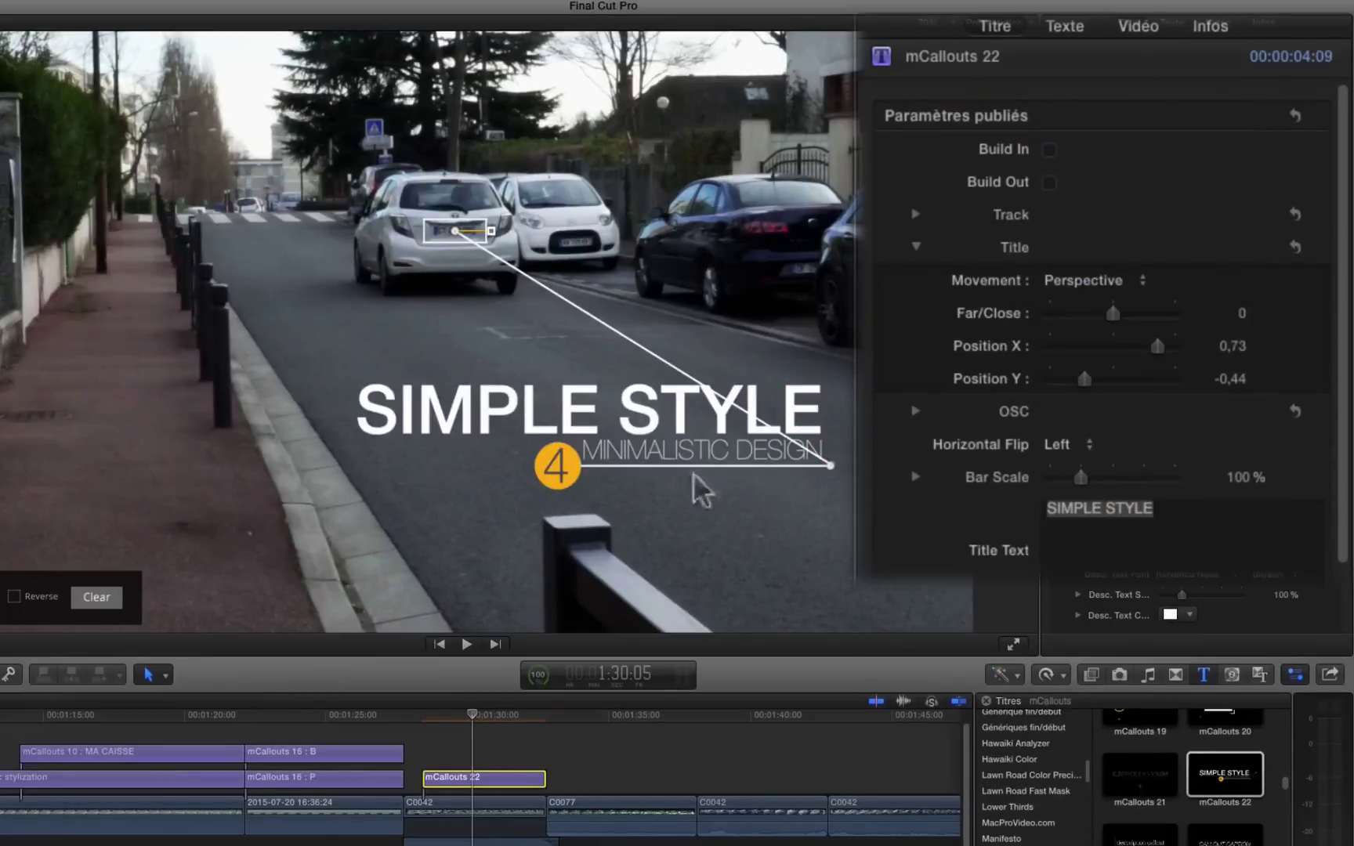
- With Perspective movement, move the title text lower on the road to X 0.8, Y -0.48, and adjust Far/Close to -1.56 at 1:31:06
{"action": "left_click_drag", "start_coordinate": [831, 465], "coordinate": [868, 486]}
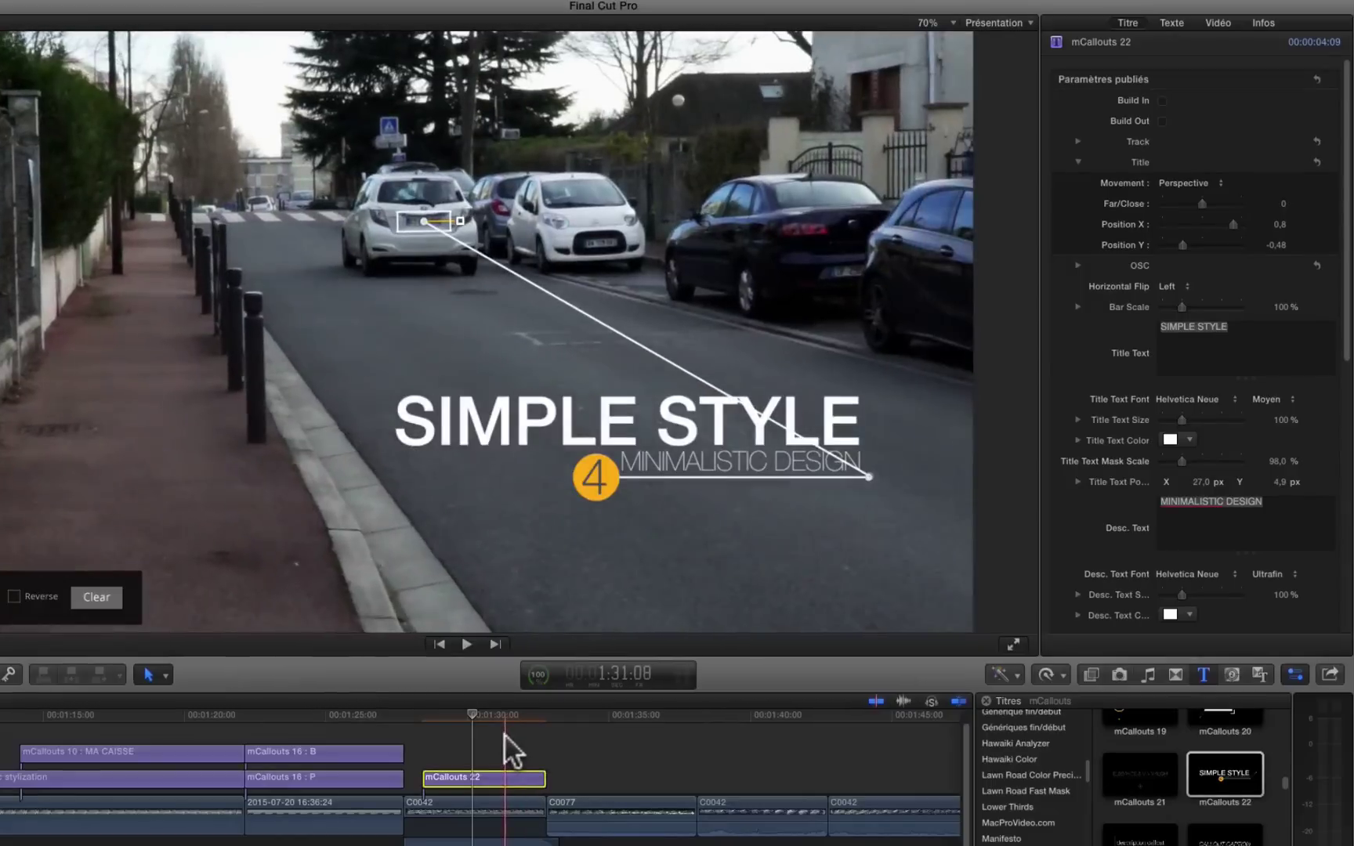
{"action": "left_click", "coordinate": [504, 734]}
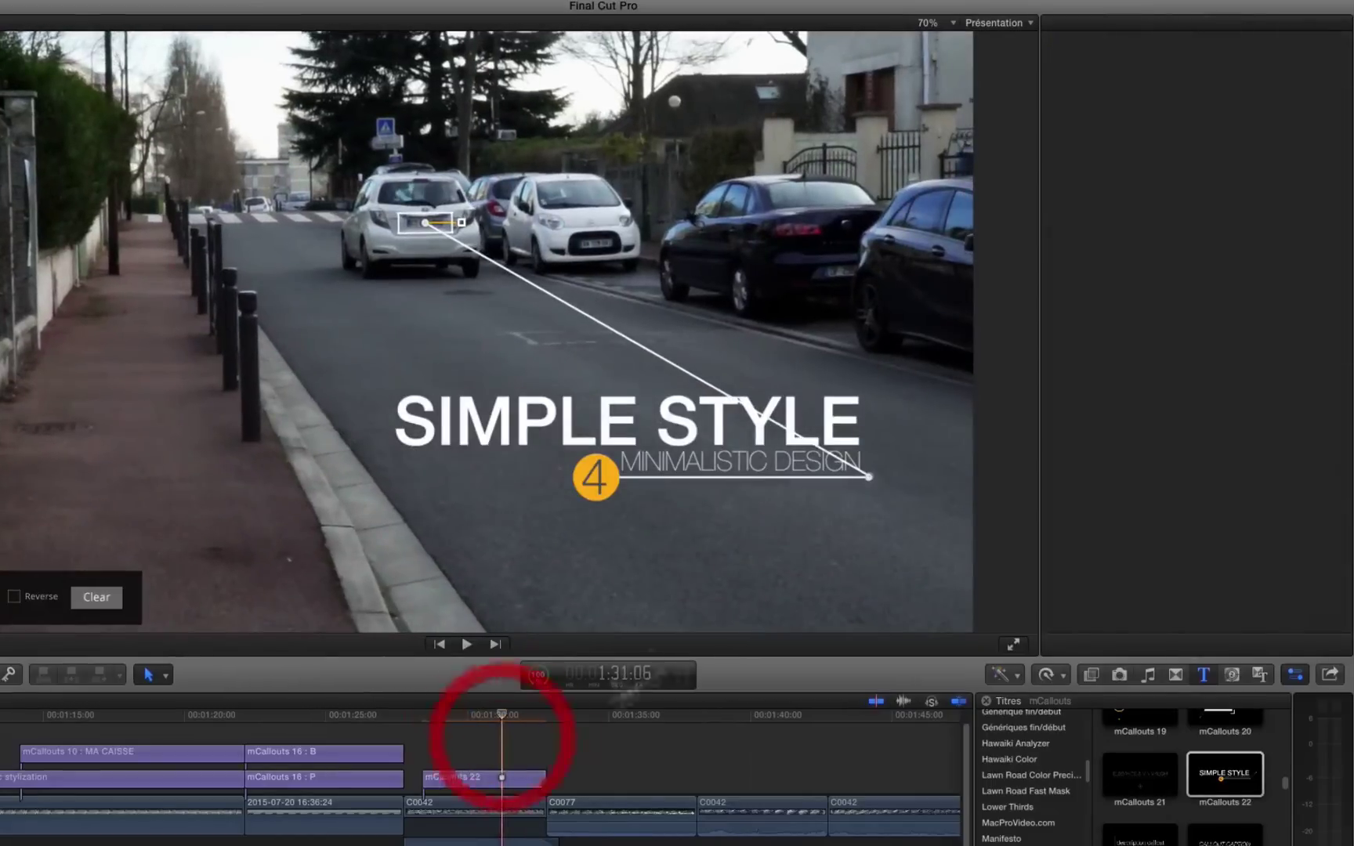
{"action": "left_click_drag", "start_coordinate": [1125, 250], "coordinate": [1103, 275]}
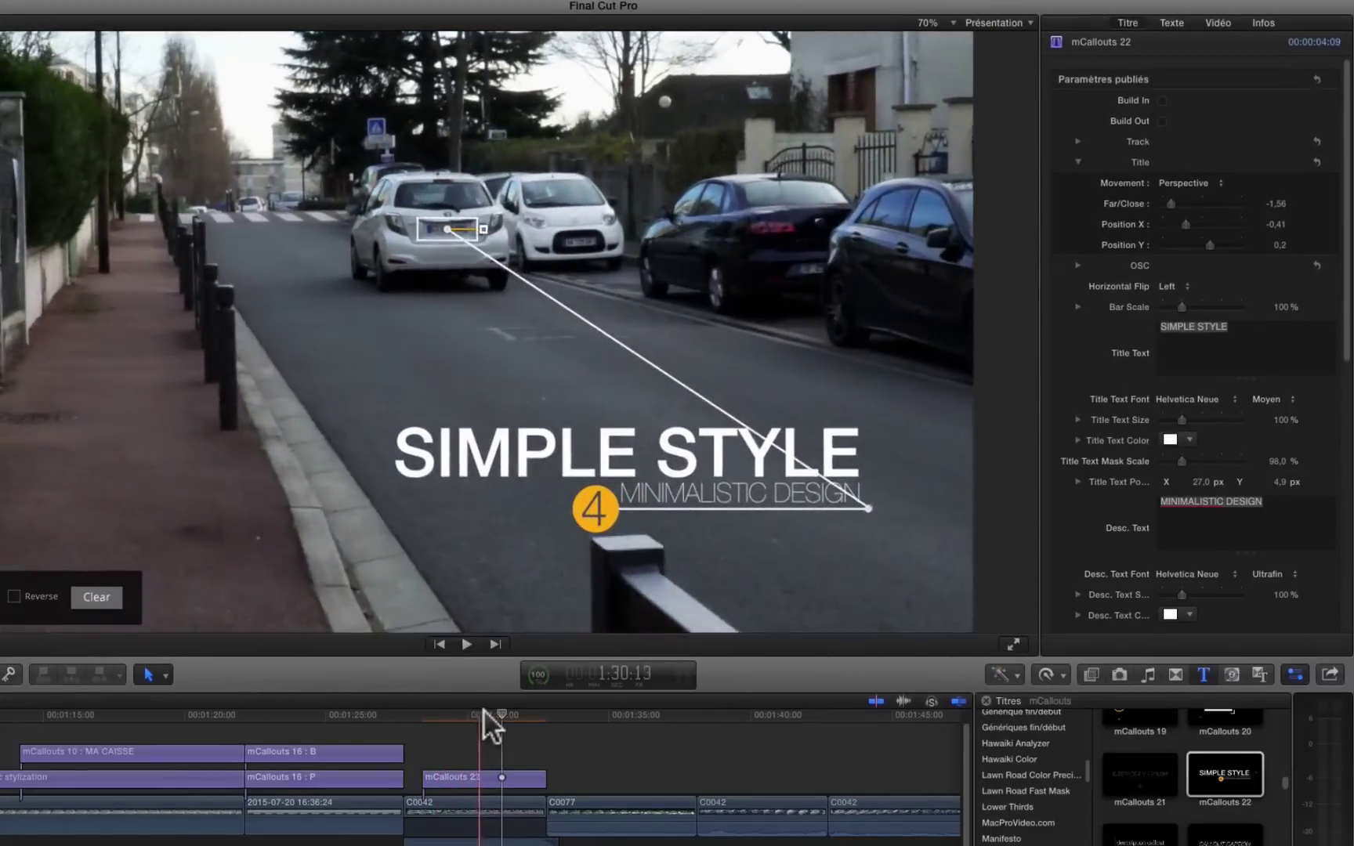
- Move the title text to X 0.04, Y 0.44 at the title's start and play the clip to check the Perspective movement
{"action": "left_click_drag", "start_coordinate": [486, 712], "coordinate": [422, 712]}
{"action": "mouse_move", "coordinate": [239, 279]}
{"action": "left_mouse_down"}
{"action": "mouse_move", "coordinate": [384, 184]}
{"action": "mouse_move", "coordinate": [430, 182]}
{"action": "mouse_move", "coordinate": [468, 204]}
{"action": "left_mouse_up"}
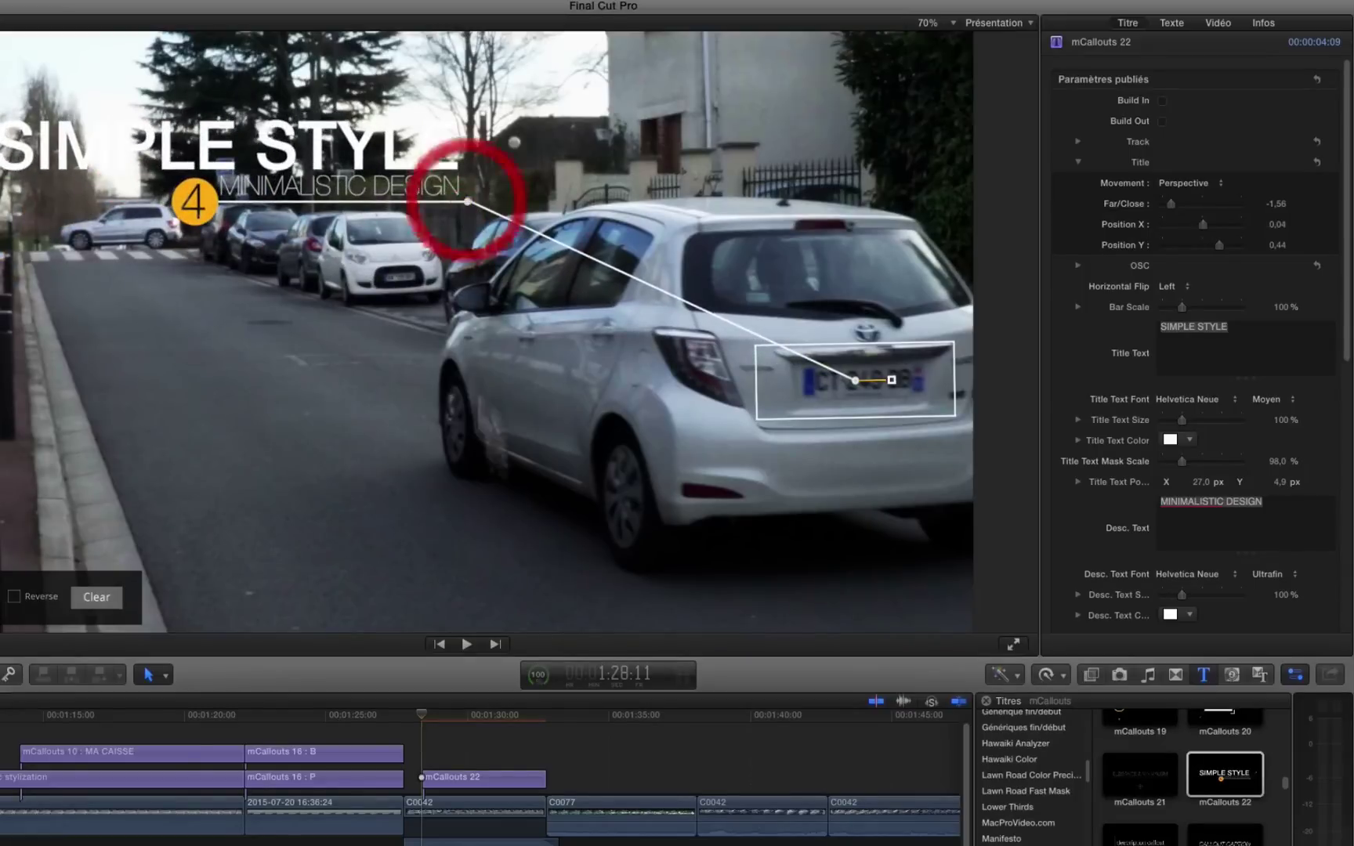
{"action": "mouse_move", "coordinate": [424, 715]}
{"action": "left_mouse_down"}
{"action": "mouse_move", "coordinate": [444, 714]}
{"action": "mouse_move", "coordinate": [421, 714]}
{"action": "left_mouse_up"}
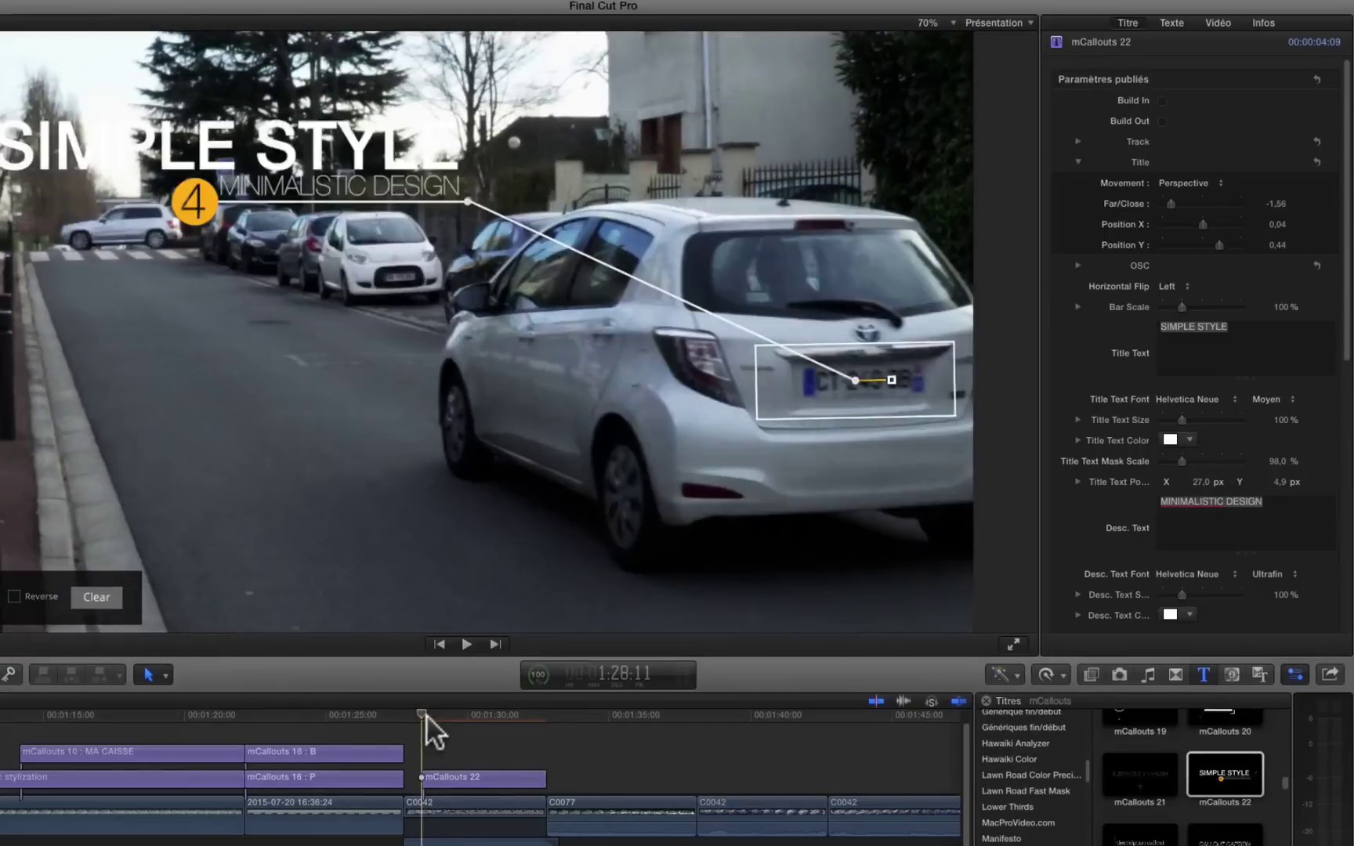
{"action": "left_click", "coordinate": [424, 714]}
{"action": "key", "text": "space"}
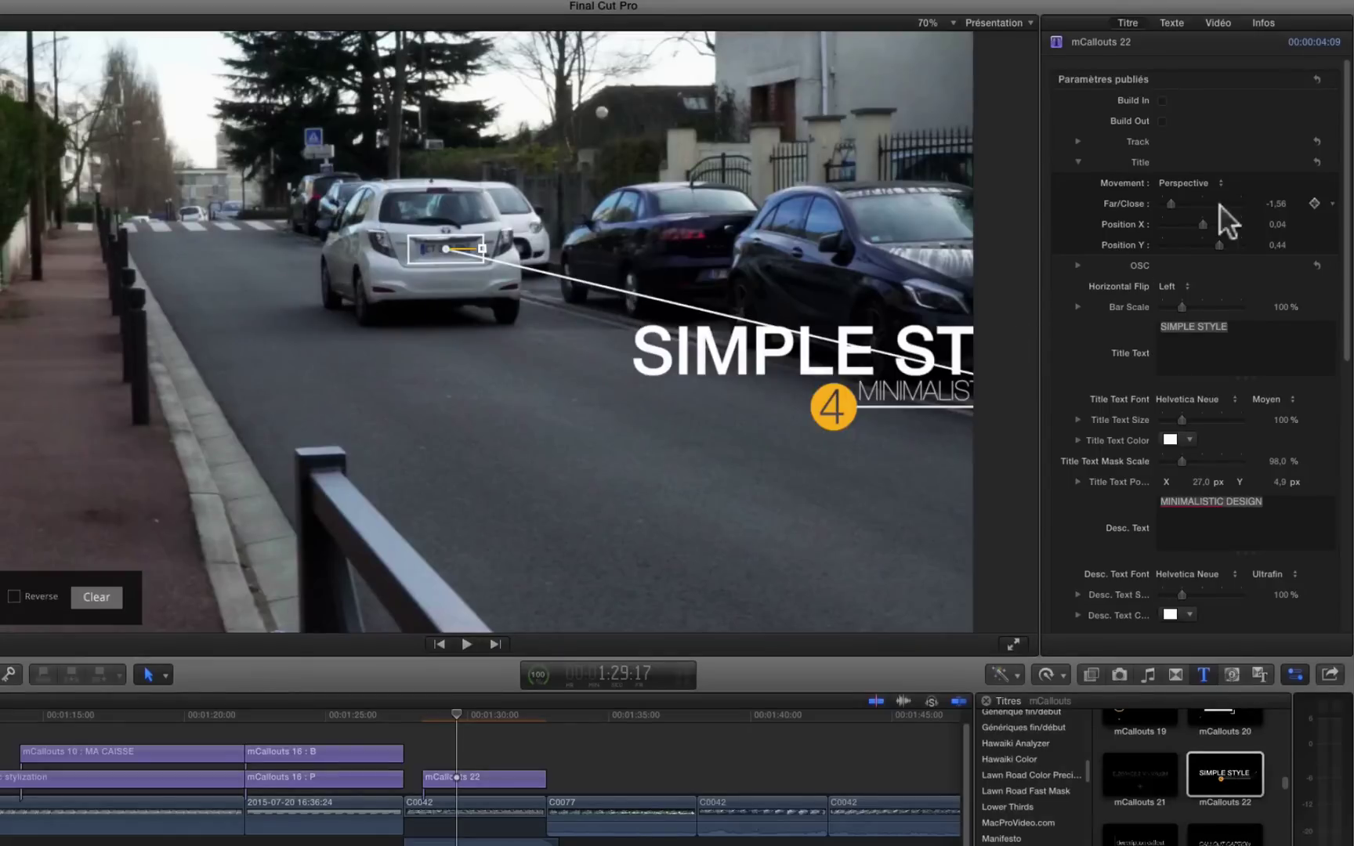
- Set the title's Movement to Linked, place the text over the road at X 1.51, Y -0.84, and check it at other frames
{"action": "left_click", "coordinate": [1197, 183]}
{"action": "left_click", "coordinate": [1195, 173]}
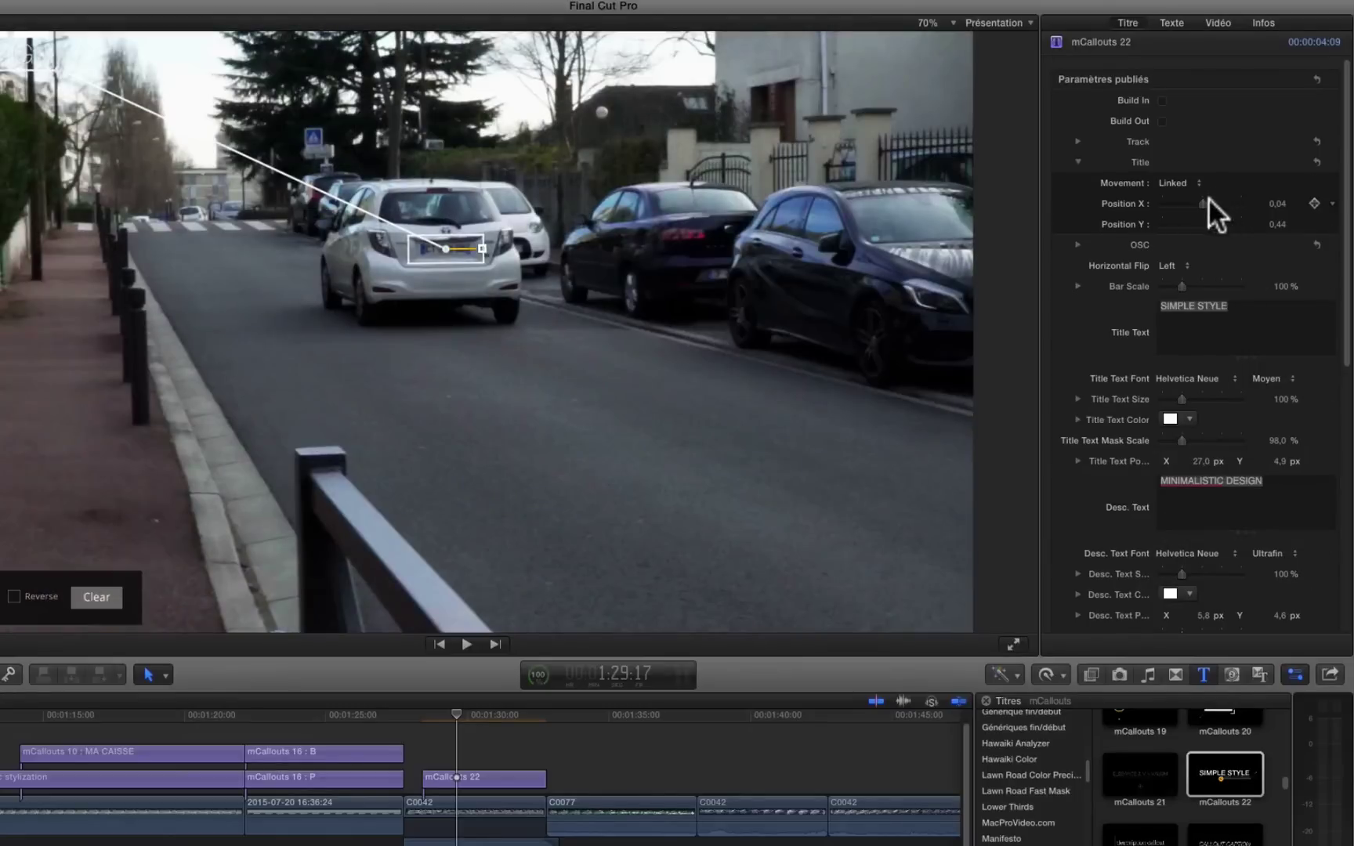
{"action": "left_click_drag", "start_coordinate": [1197, 199], "coordinate": [1215, 203]}
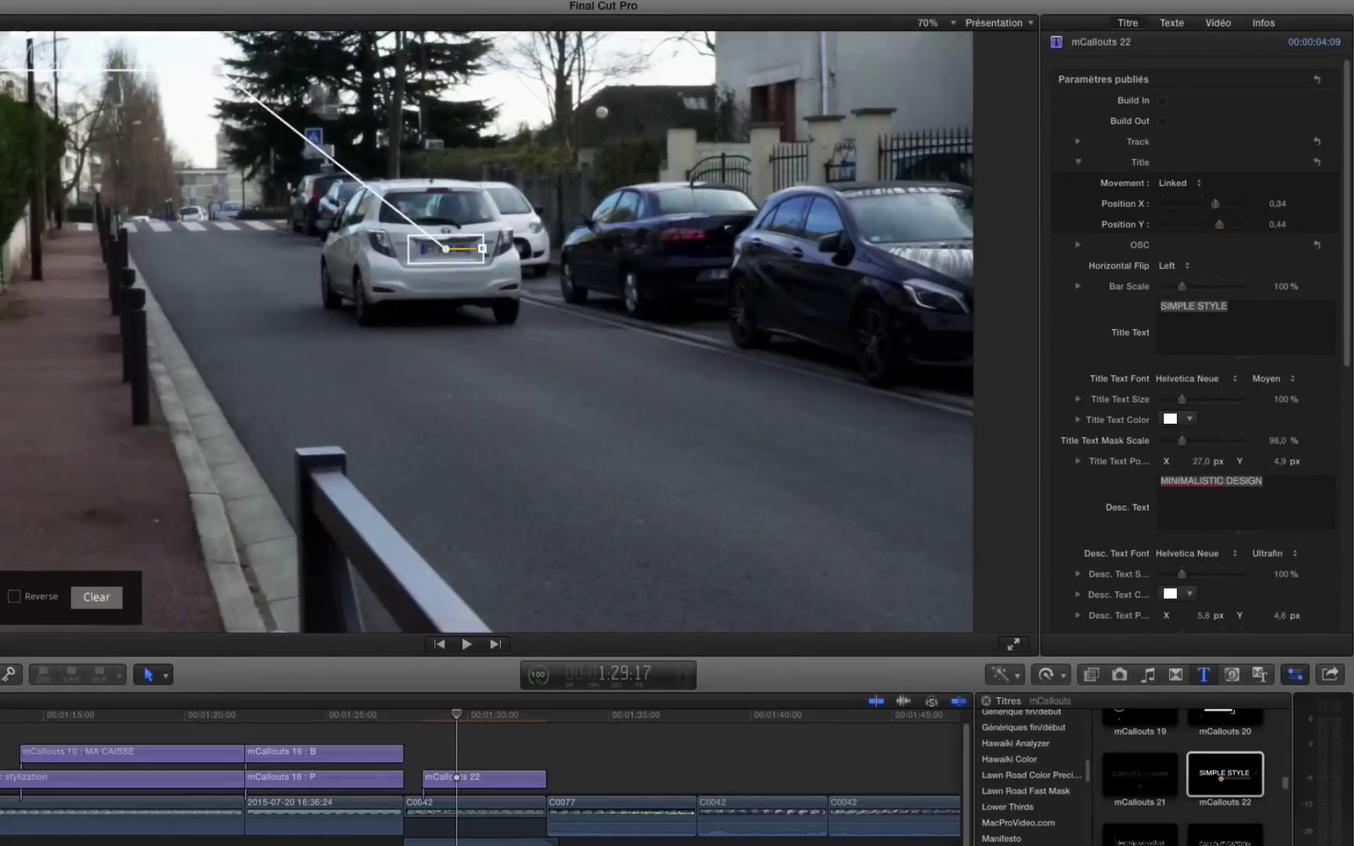
{"action": "left_click_drag", "start_coordinate": [217, 69], "coordinate": [799, 459]}
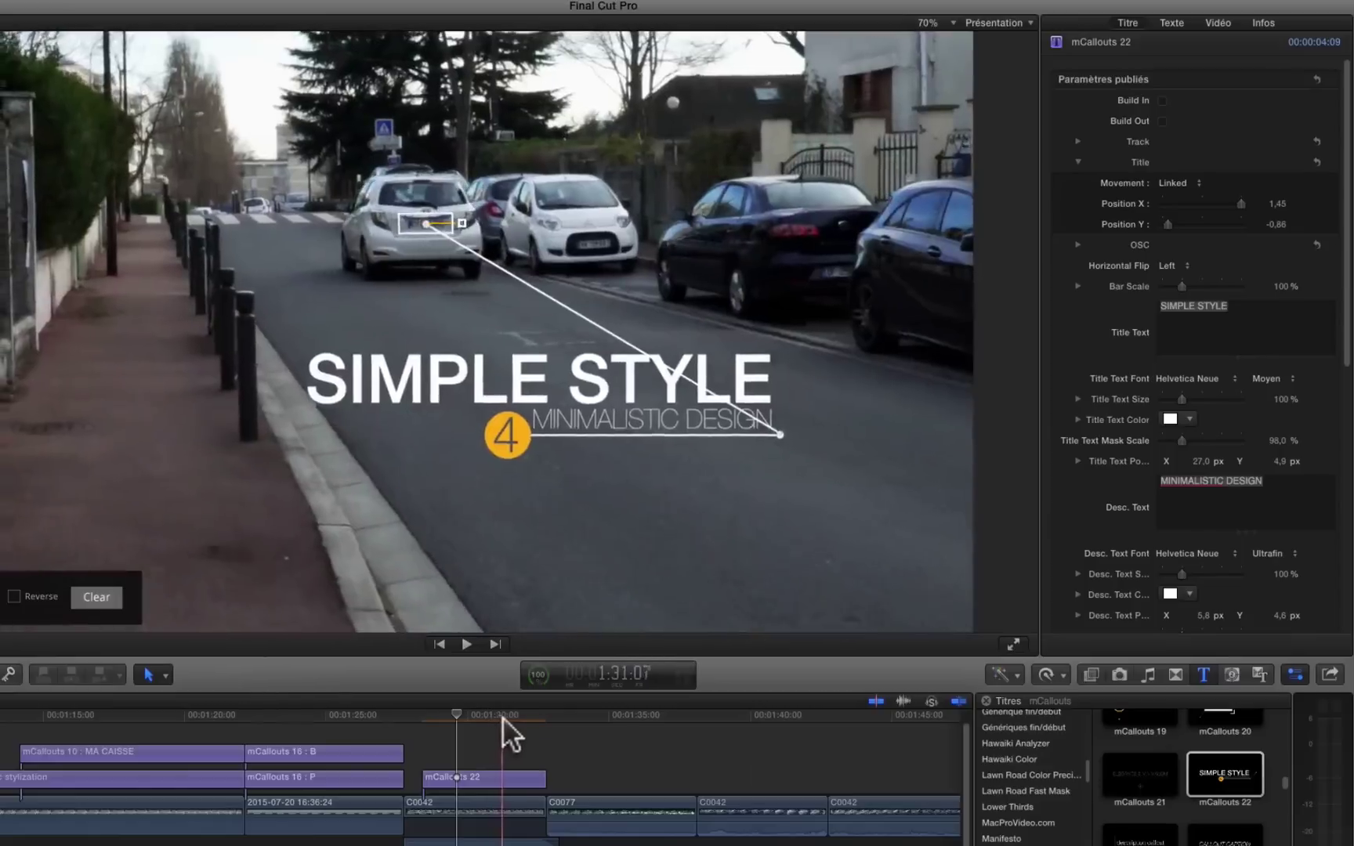
{"action": "left_click", "coordinate": [523, 716]}
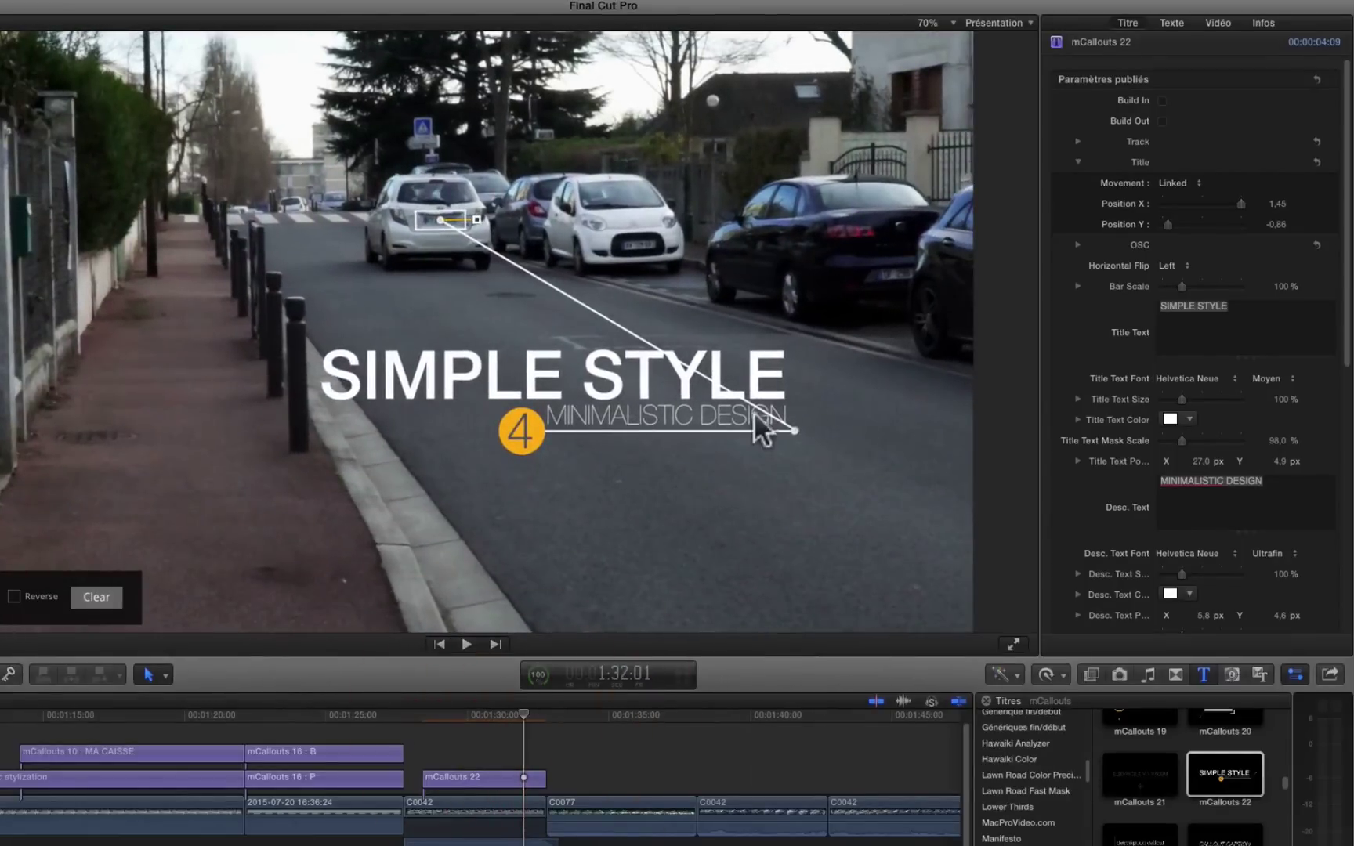
{"action": "left_click_drag", "start_coordinate": [796, 431], "coordinate": [827, 425]}
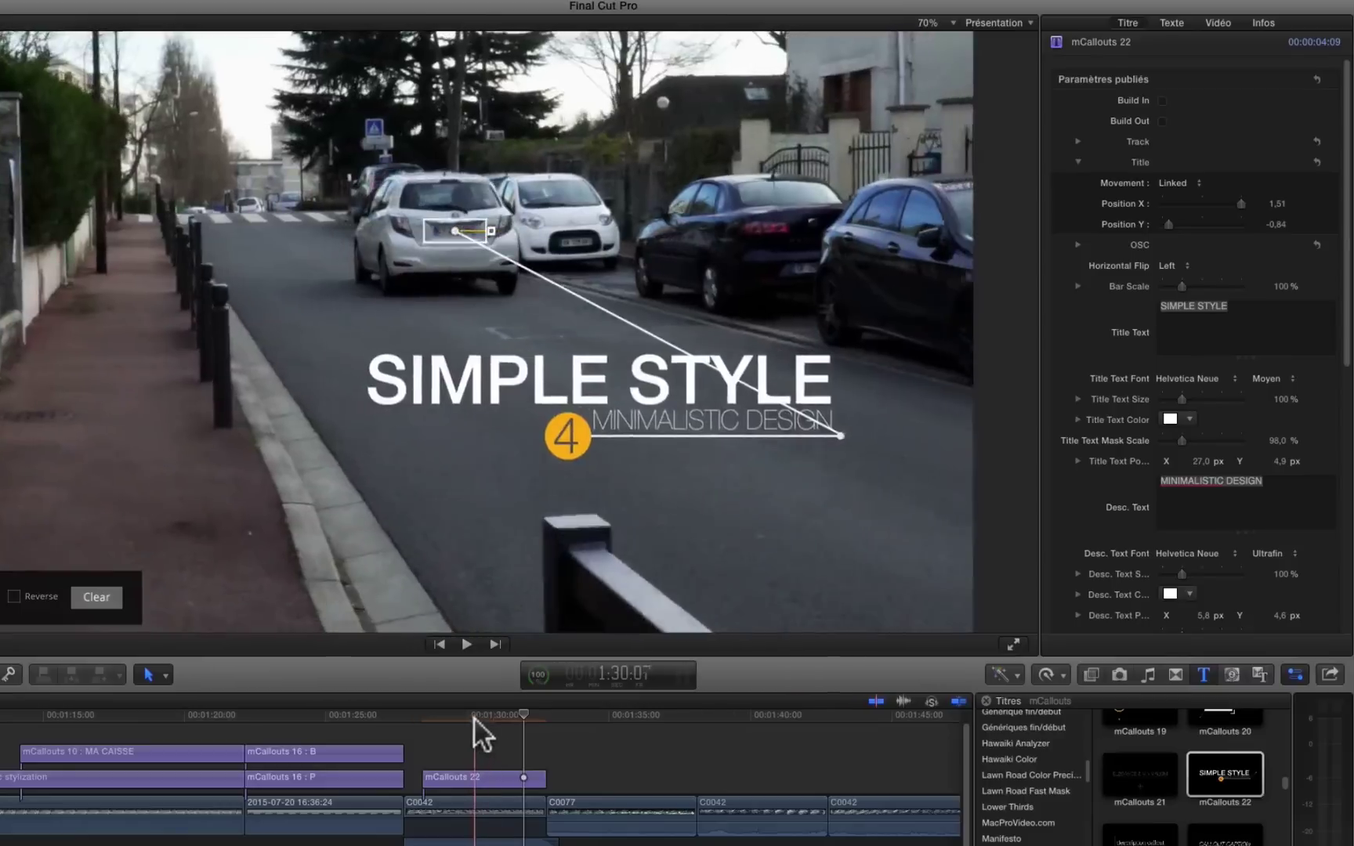
{"action": "left_click", "coordinate": [473, 717]}
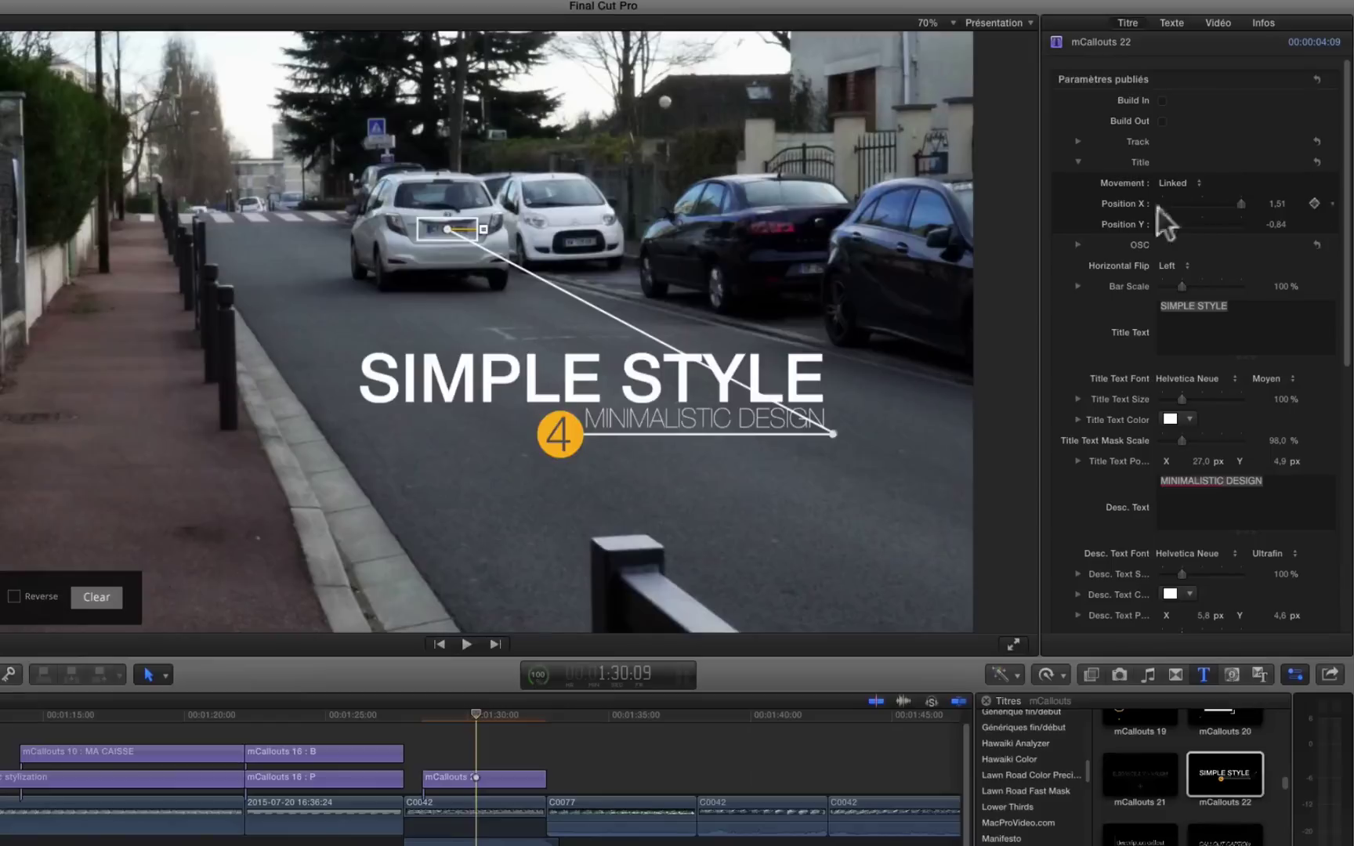
- Set the callout's title text to "Circulation", its description to "Vitesse max : 30km/h" and its number to 1
{"action": "left_click", "coordinate": [1077, 163]}
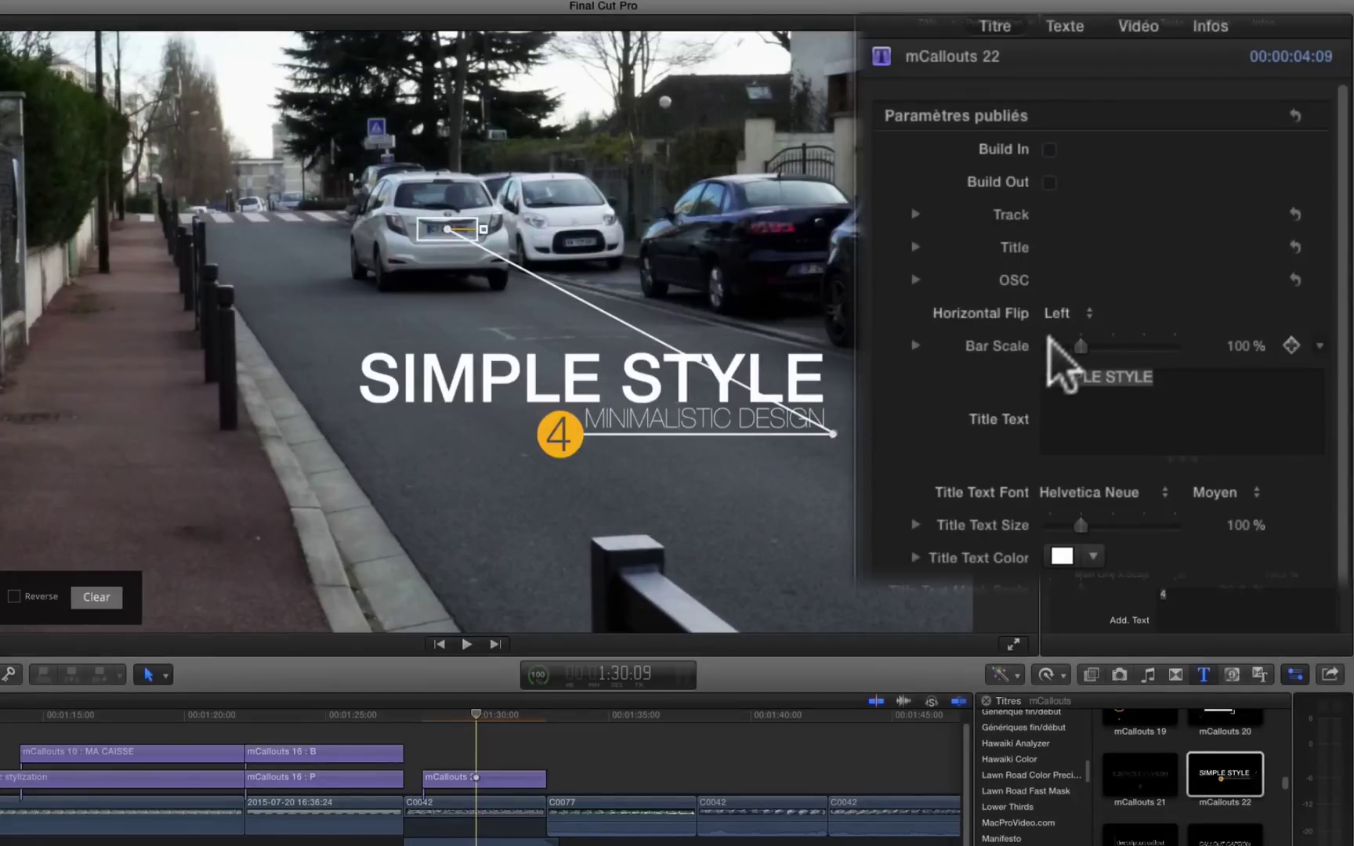
{"action": "left_click_drag", "start_coordinate": [1045, 342], "coordinate": [1044, 348]}
{"action": "left_click_drag", "start_coordinate": [1152, 380], "coordinate": [958, 380]}
{"action": "type", "text": "C"}
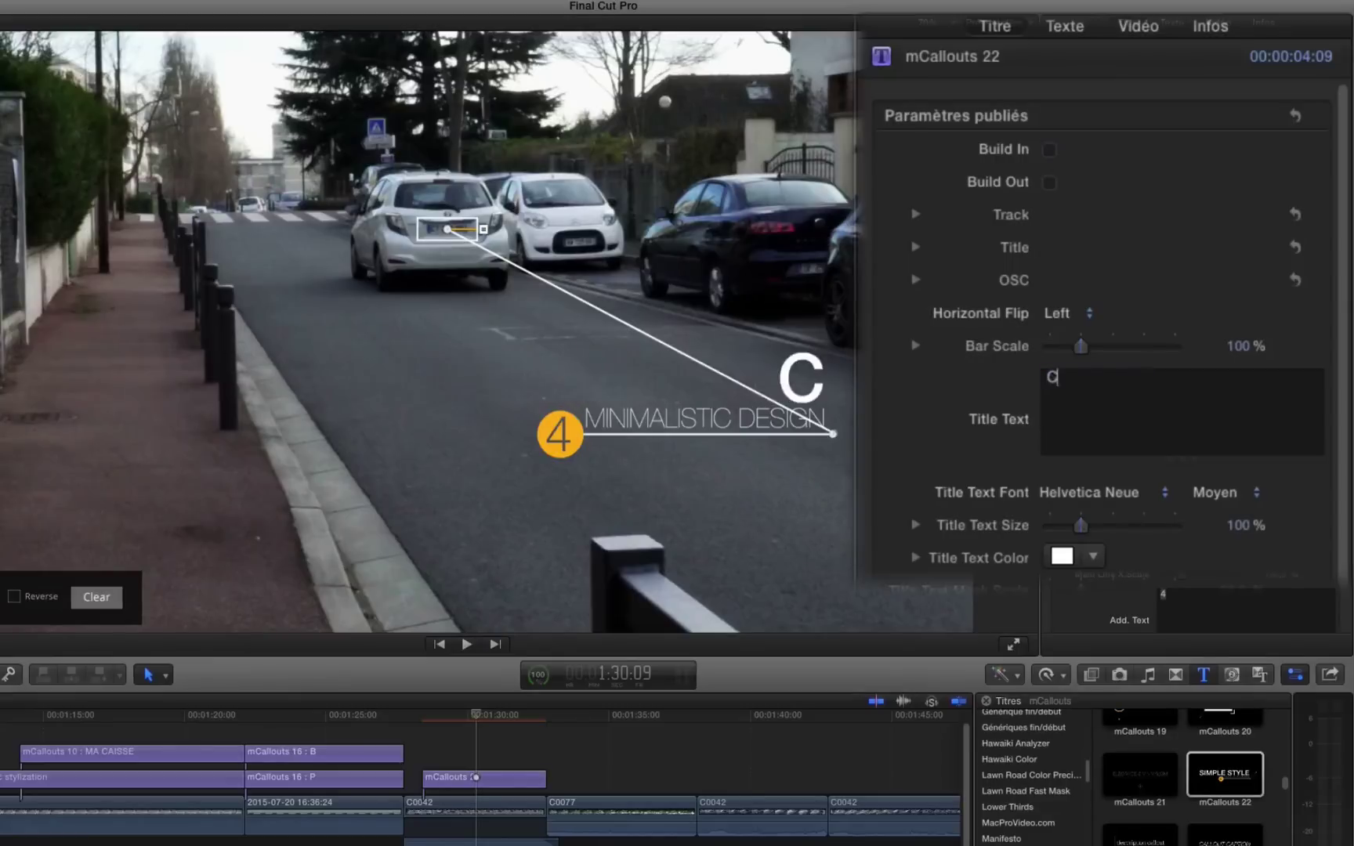
{"action": "type", "text": "irculation"}
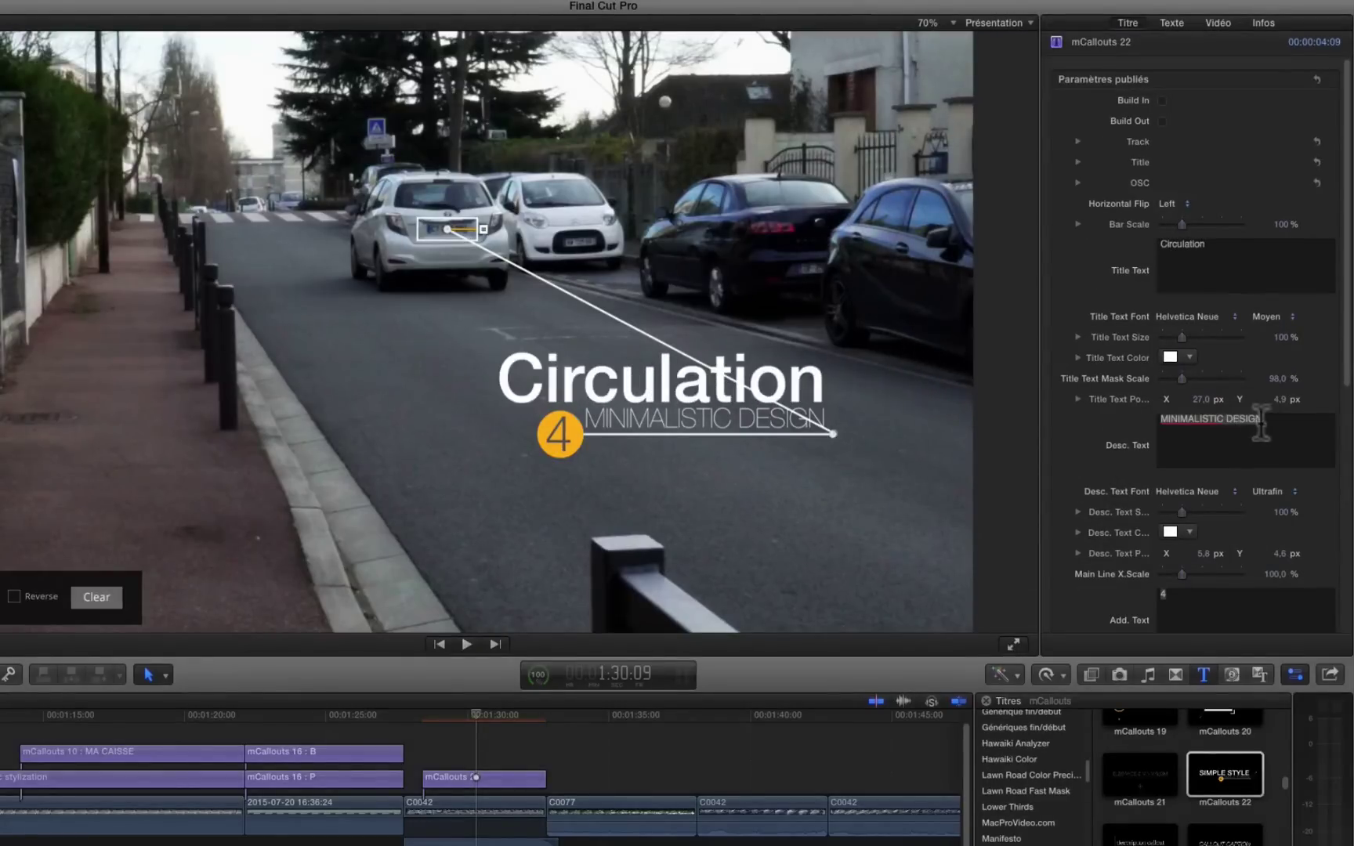
{"action": "left_click_drag", "start_coordinate": [1122, 401], "coordinate": [1122, 401]}
{"action": "type", "text": "Vitesse max : 30km/h"}
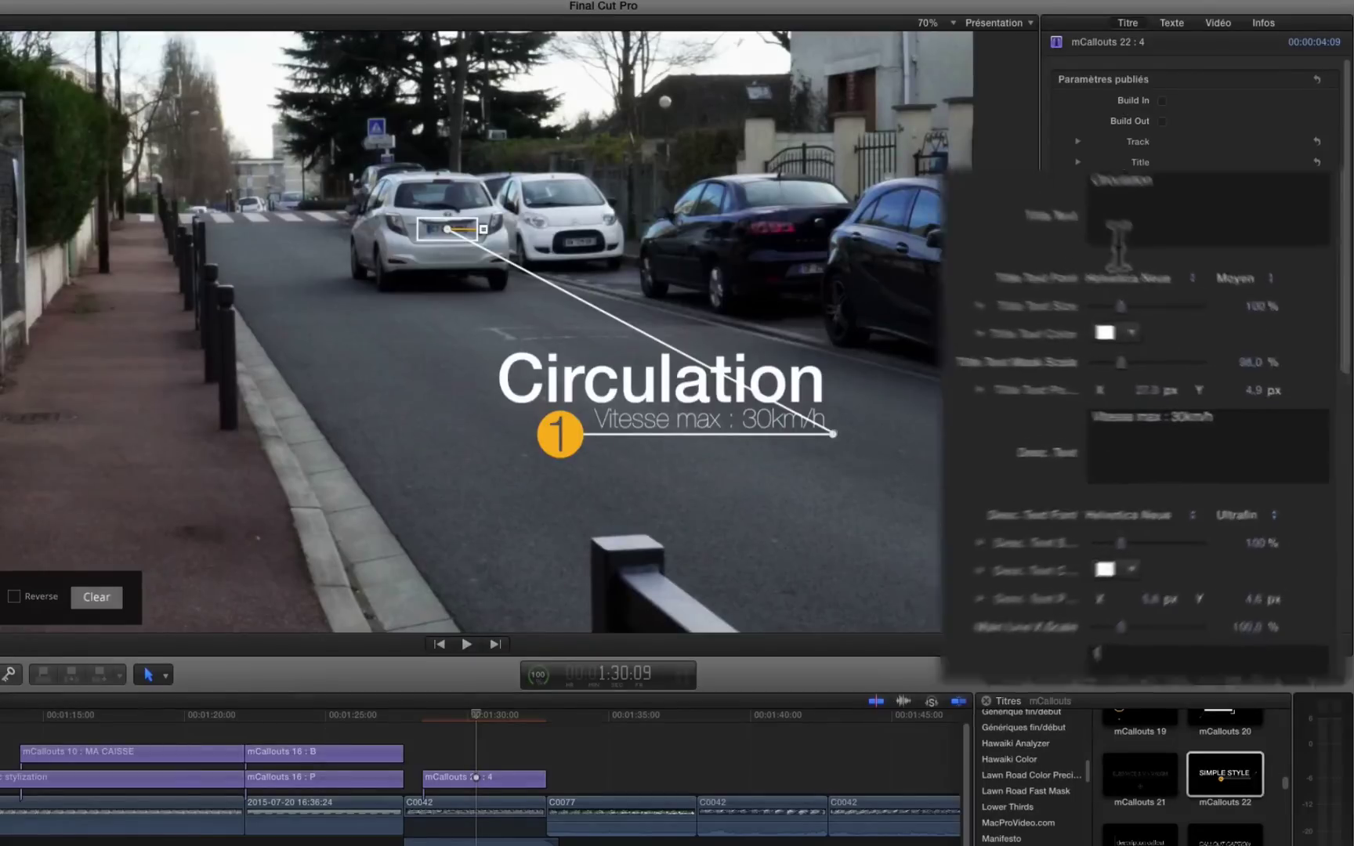
- Format the title text with a size of 114%, a dark red colour and a mask scale of 159.23%
{"action": "left_click_drag", "start_coordinate": [1057, 278], "coordinate": [1064, 272]}
{"action": "left_click", "coordinate": [1078, 311]}
{"action": "left_click_drag", "start_coordinate": [1058, 541], "coordinate": [1175, 353]}
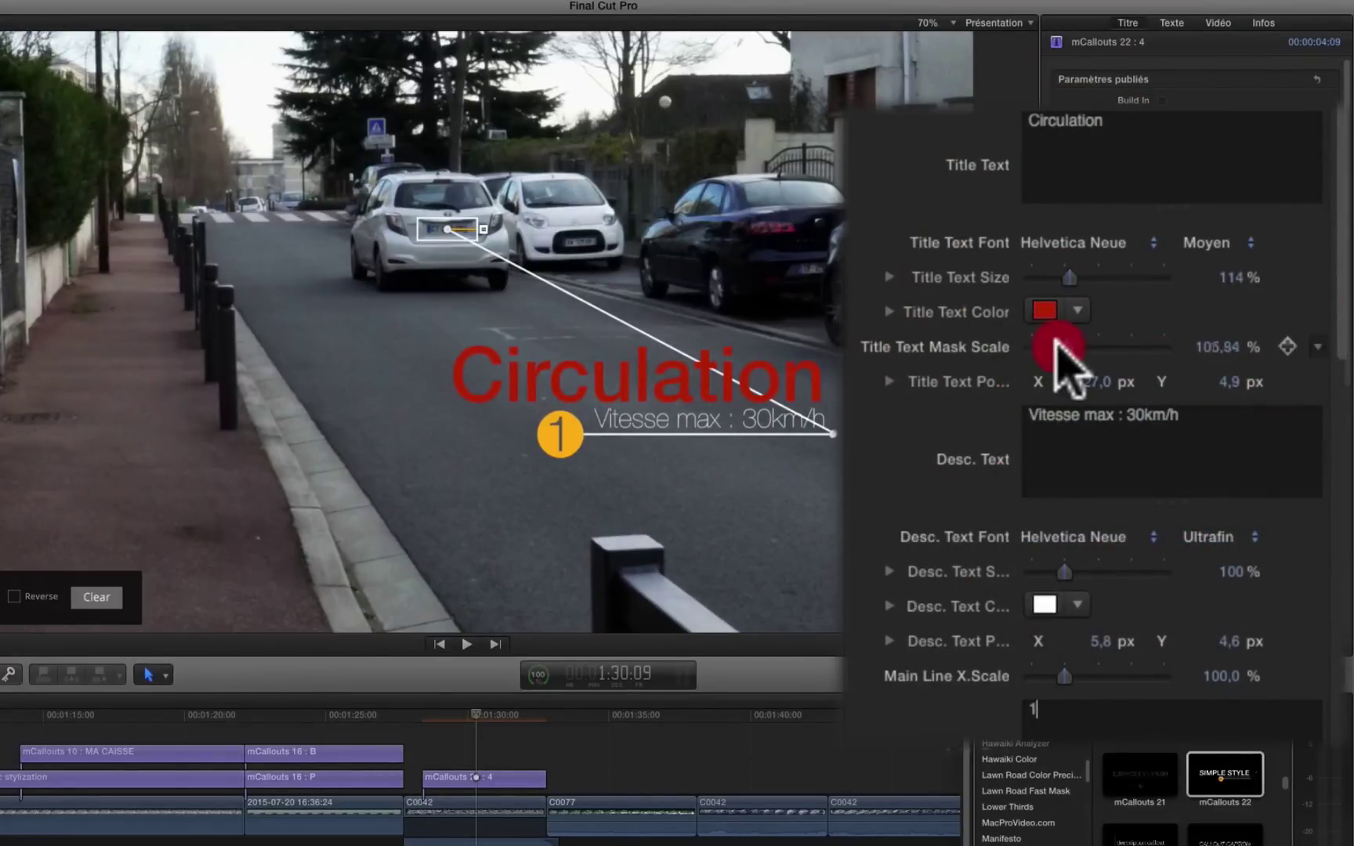
{"action": "left_click_drag", "start_coordinate": [1122, 348], "coordinate": [1075, 350]}
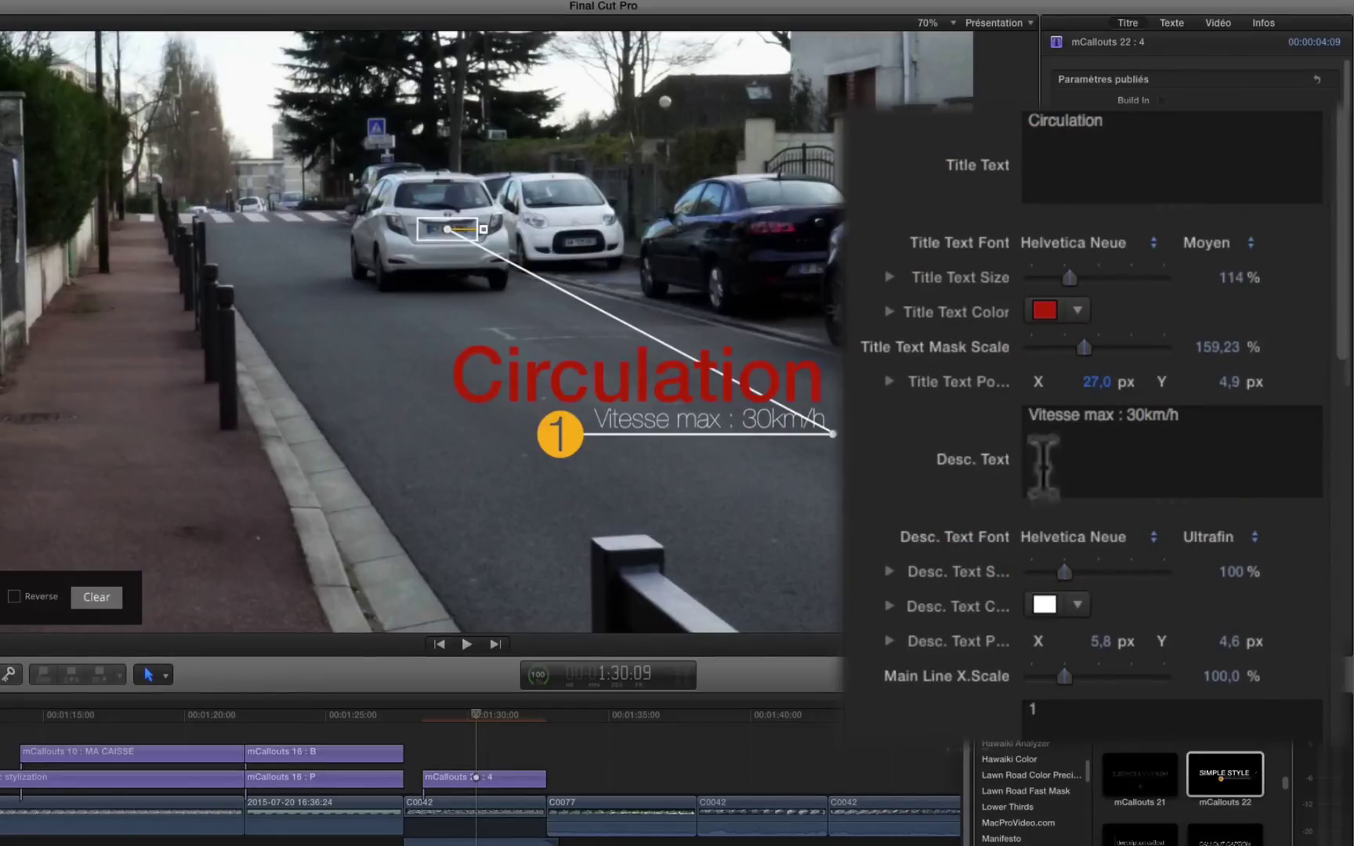
- Try a red colour for the description text and return it to white
{"action": "scroll", "coordinate": [882, 423], "scroll_direction": "down", "scroll_amount": 3}
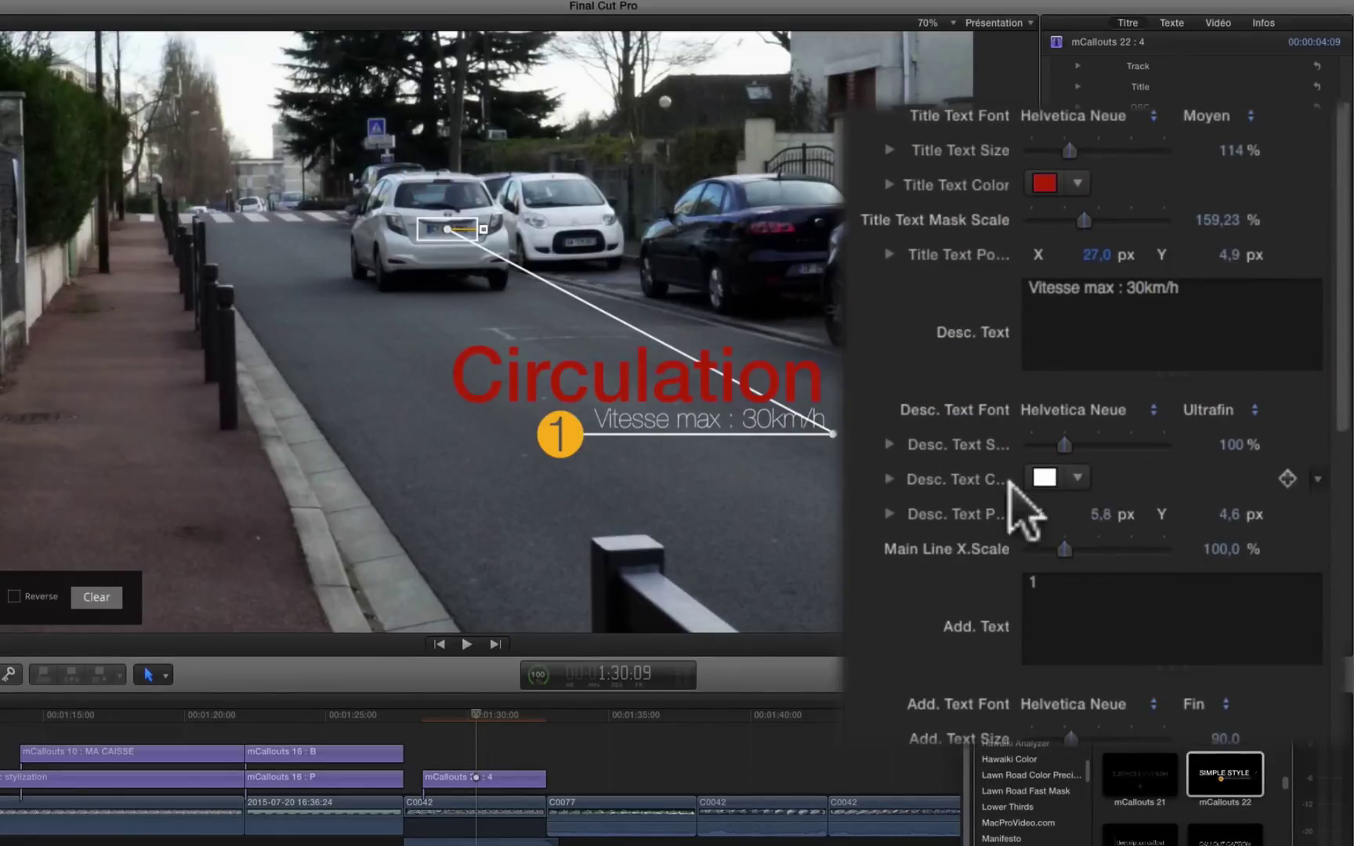
{"action": "left_click", "coordinate": [1051, 477]}
{"action": "left_click", "coordinate": [1113, 654]}
{"action": "left_click", "coordinate": [1133, 521]}
{"action": "left_click", "coordinate": [1150, 743]}
{"action": "left_click", "coordinate": [1089, 591]}
{"action": "type", "text": "1"}
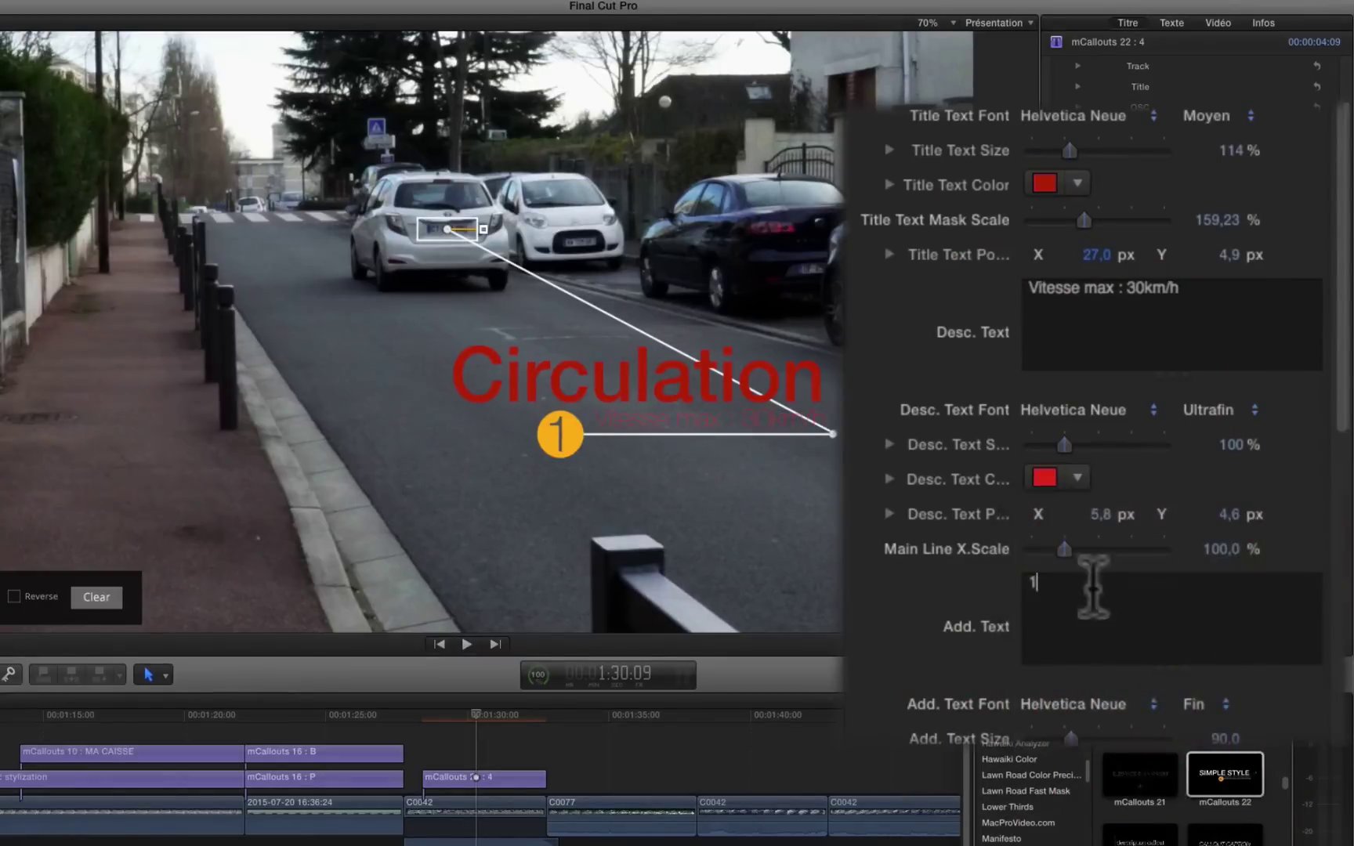
{"action": "left_click", "coordinate": [1062, 478]}
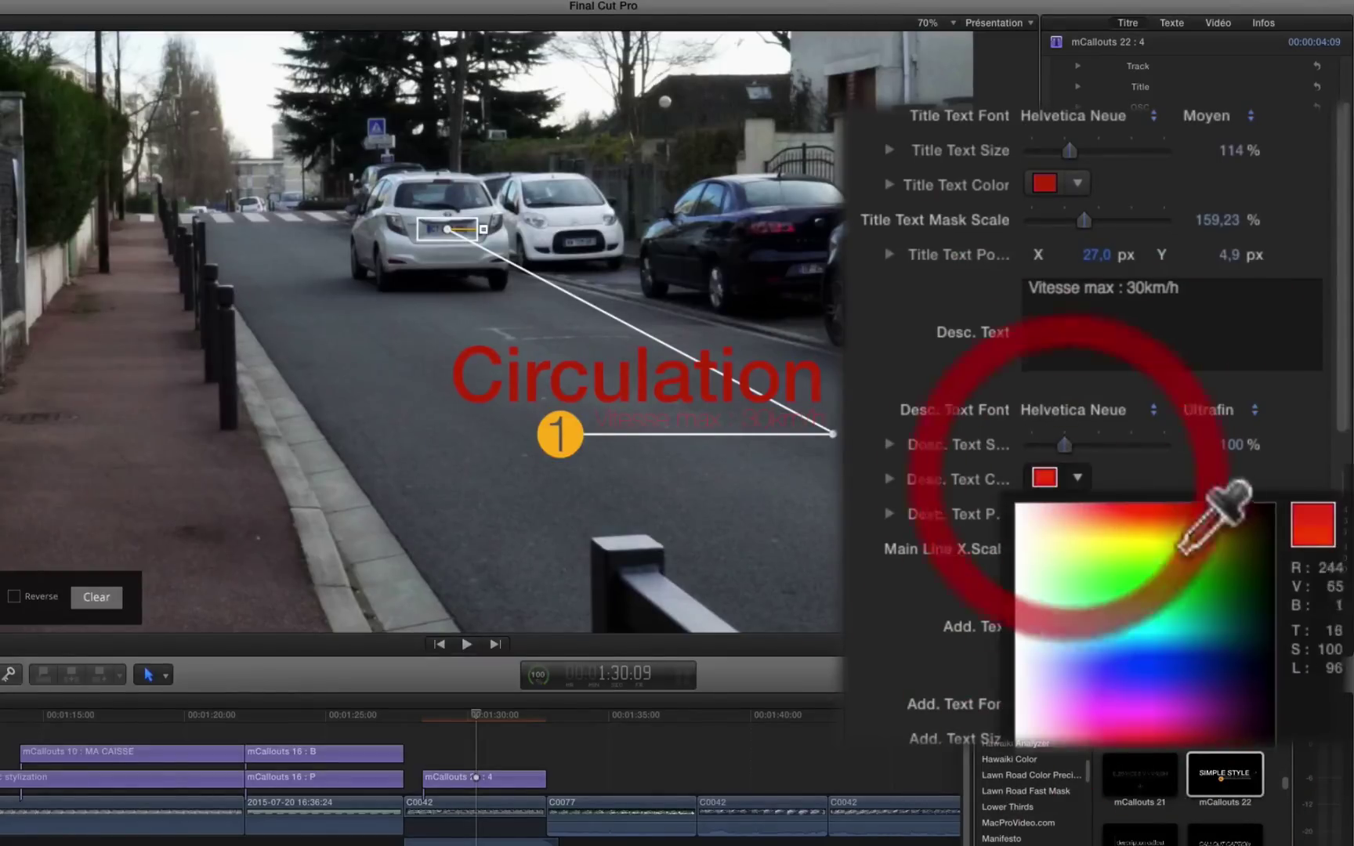
{"action": "left_click", "coordinate": [1249, 627]}
{"action": "left_click_drag", "start_coordinate": [1248, 627], "coordinate": [1013, 515]}
- Match the number's Dot Color to the red sampled from the "Circulation" title text
{"action": "scroll", "coordinate": [922, 623], "scroll_direction": "down", "scroll_amount": 4}
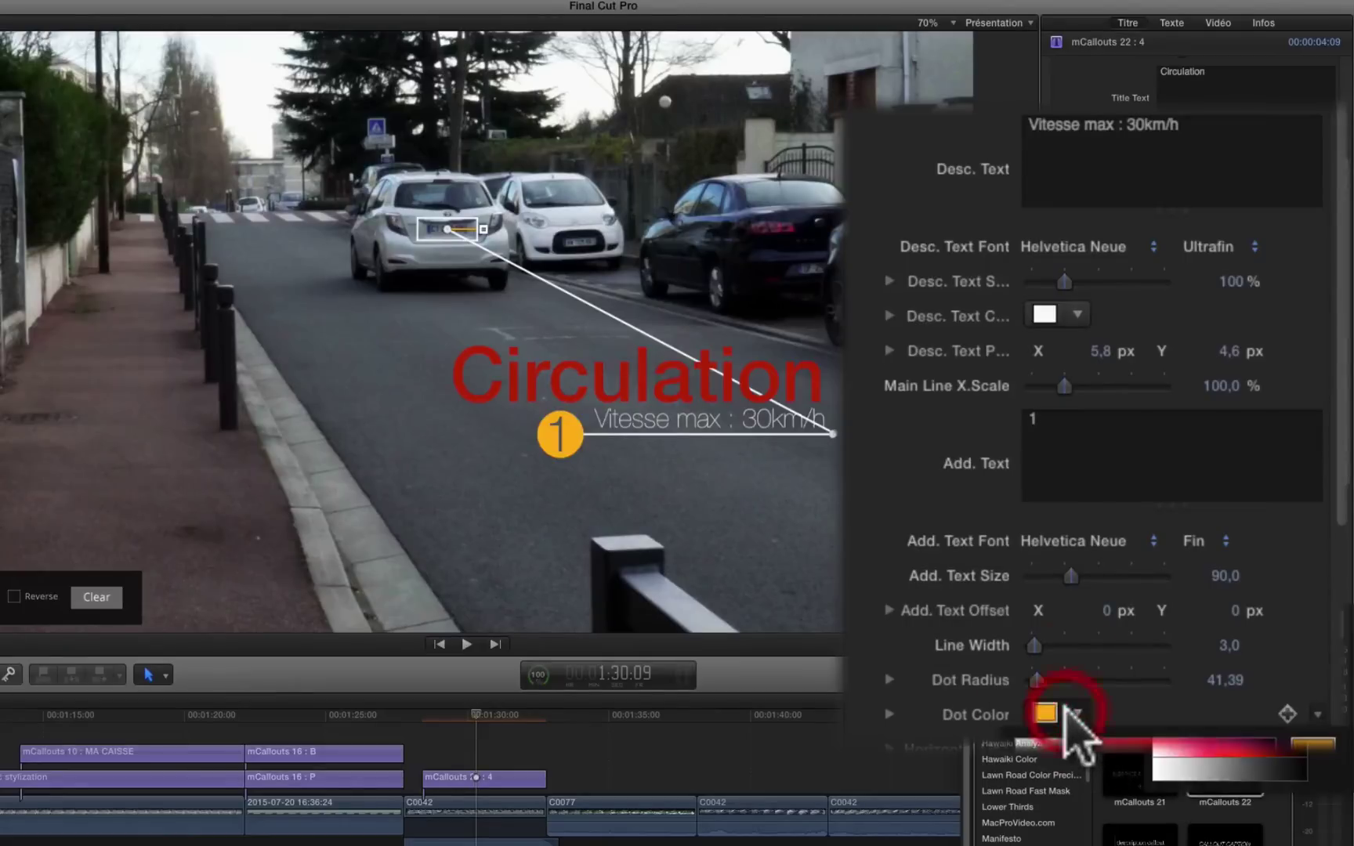
{"action": "left_click", "coordinate": [1038, 710]}
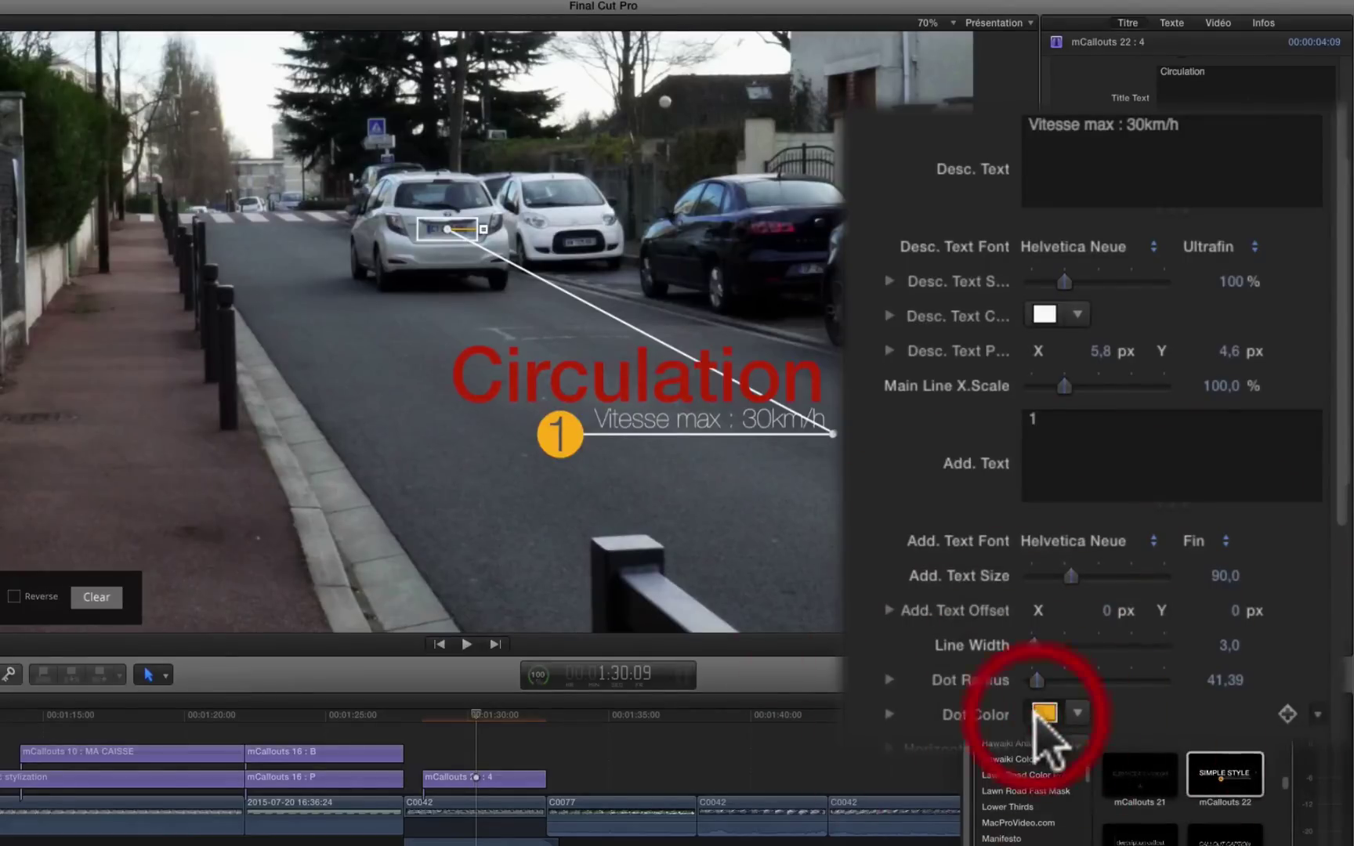
{"action": "left_click", "coordinate": [750, 390]}
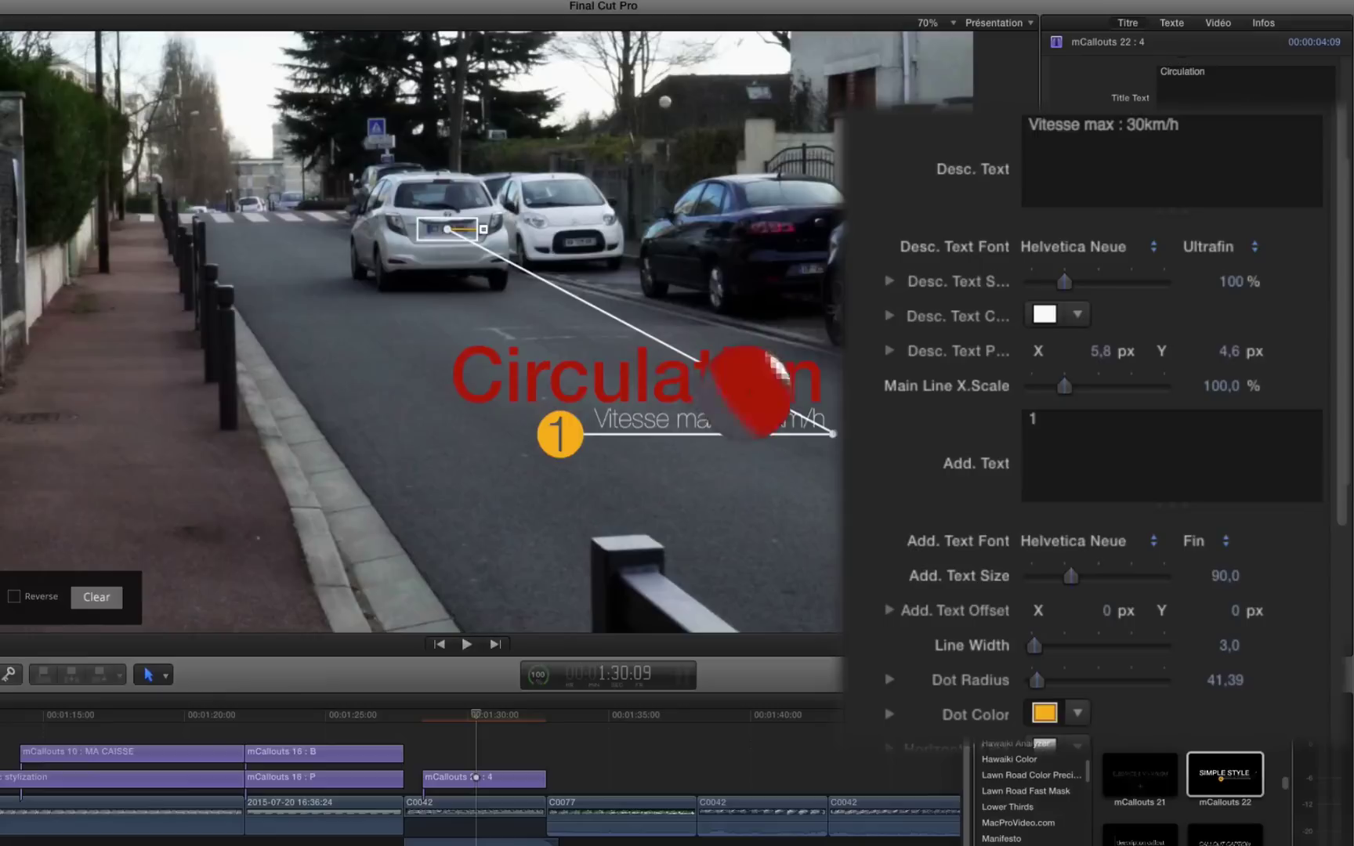
{"action": "left_click", "coordinate": [862, 317]}
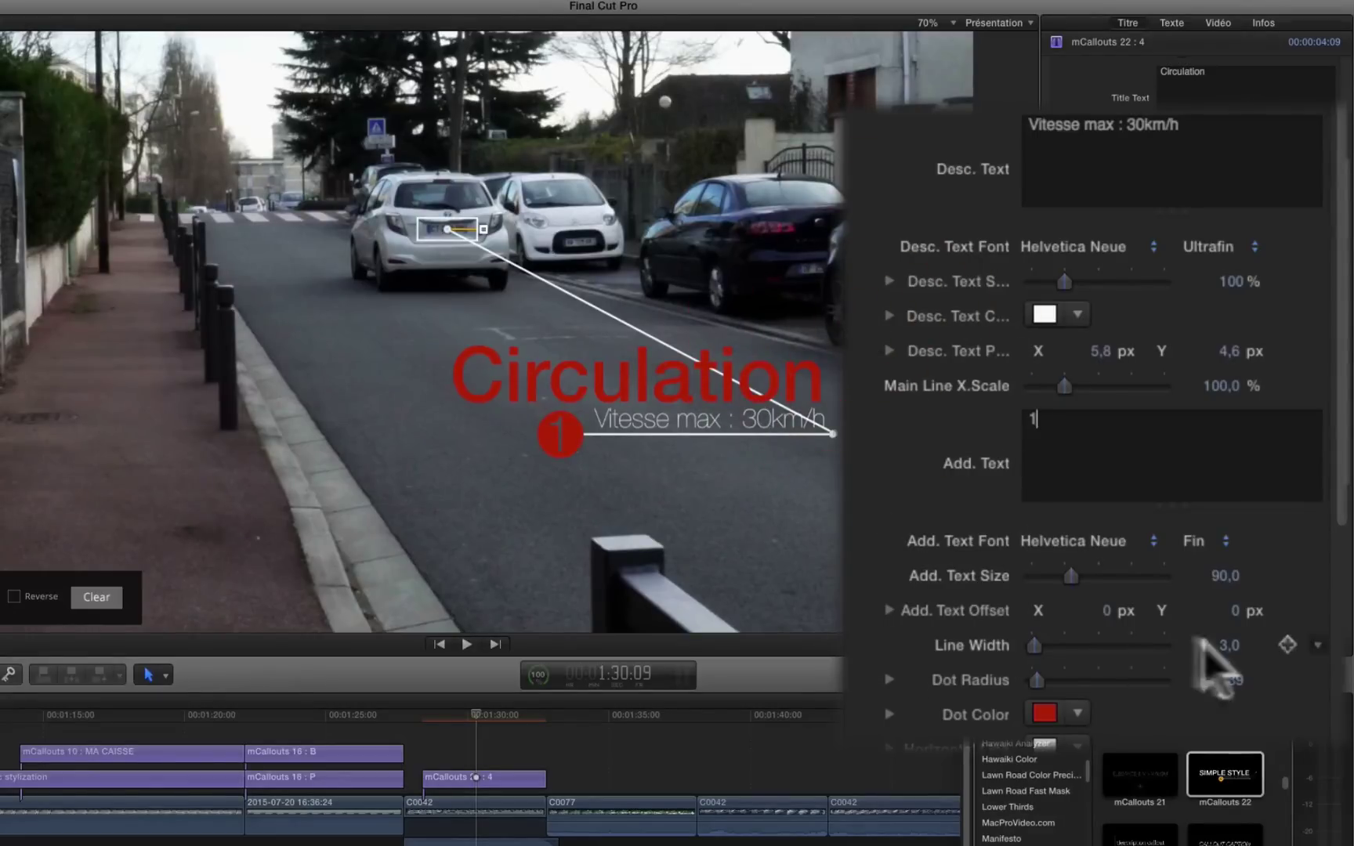
- Change the callout's Horizontal Line colour to bright red
{"action": "scroll", "coordinate": [992, 558], "scroll_direction": "down", "scroll_amount": 3}
{"action": "left_click", "coordinate": [1077, 626]}
{"action": "left_click", "coordinate": [1134, 671]}
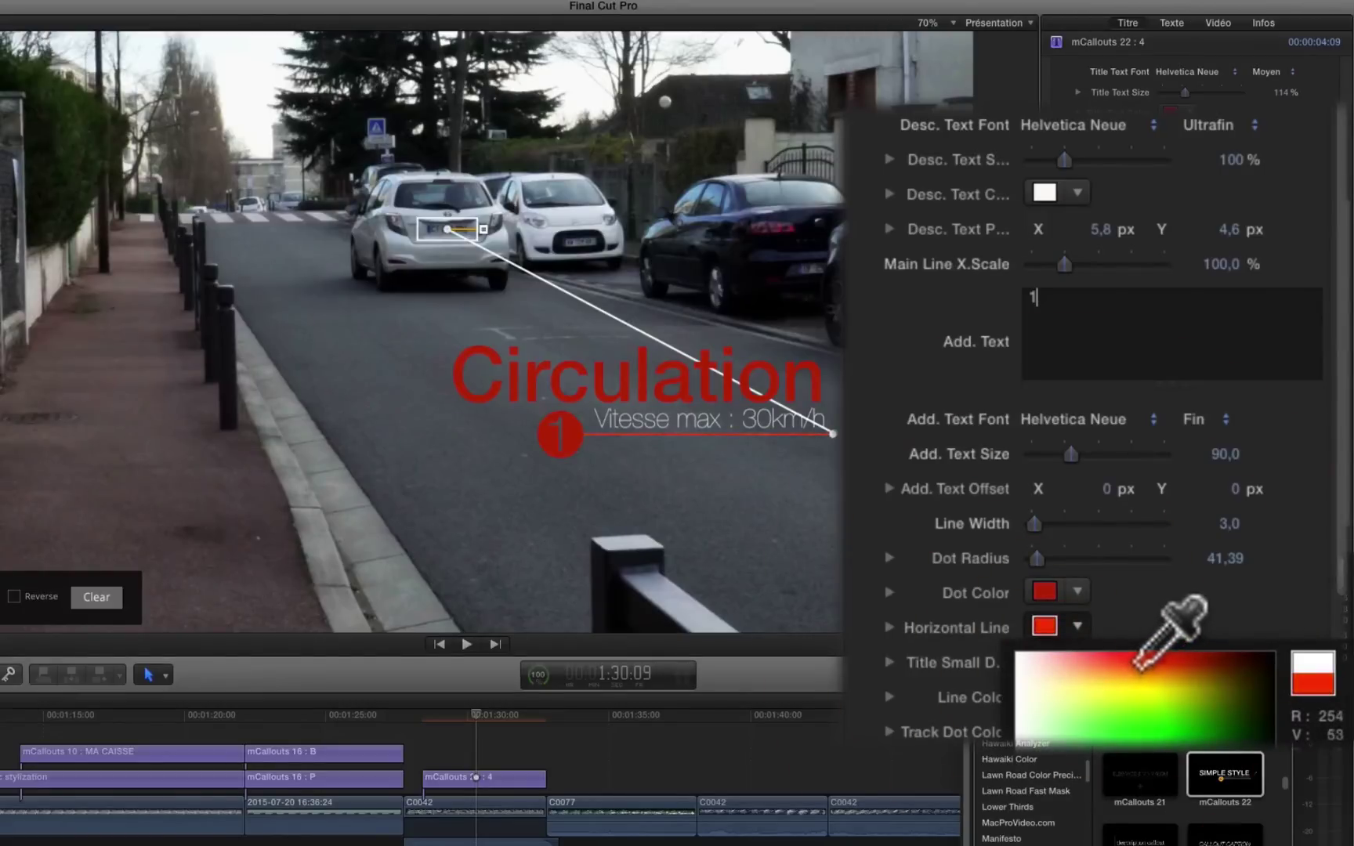
{"action": "left_click", "coordinate": [1137, 672]}
- Colour the tracking dot on the licence plate and the line connecting it to the title red
{"action": "scroll", "coordinate": [979, 493], "scroll_direction": "down", "scroll_amount": 4}
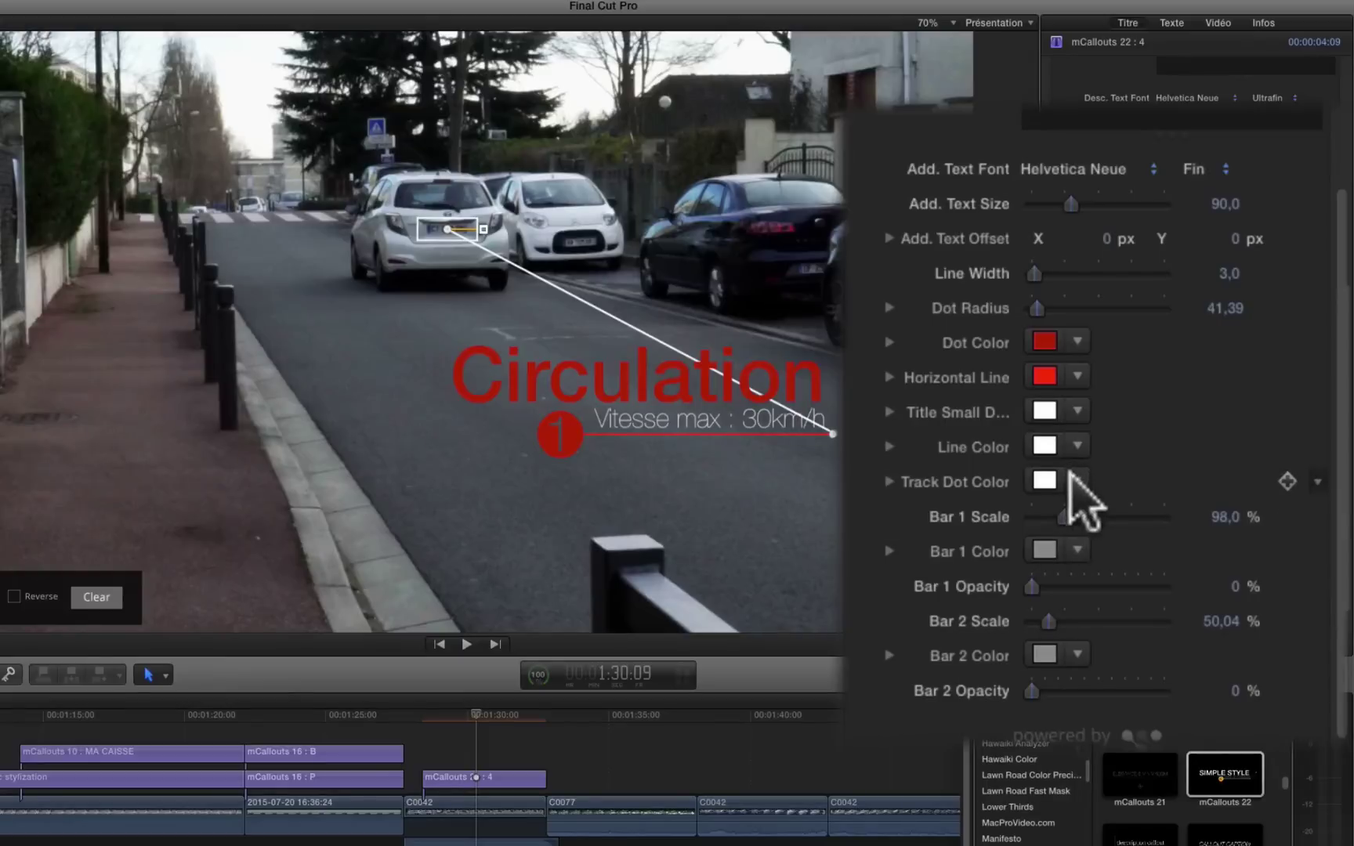
{"action": "left_click", "coordinate": [1072, 472]}
{"action": "left_click", "coordinate": [1150, 525]}
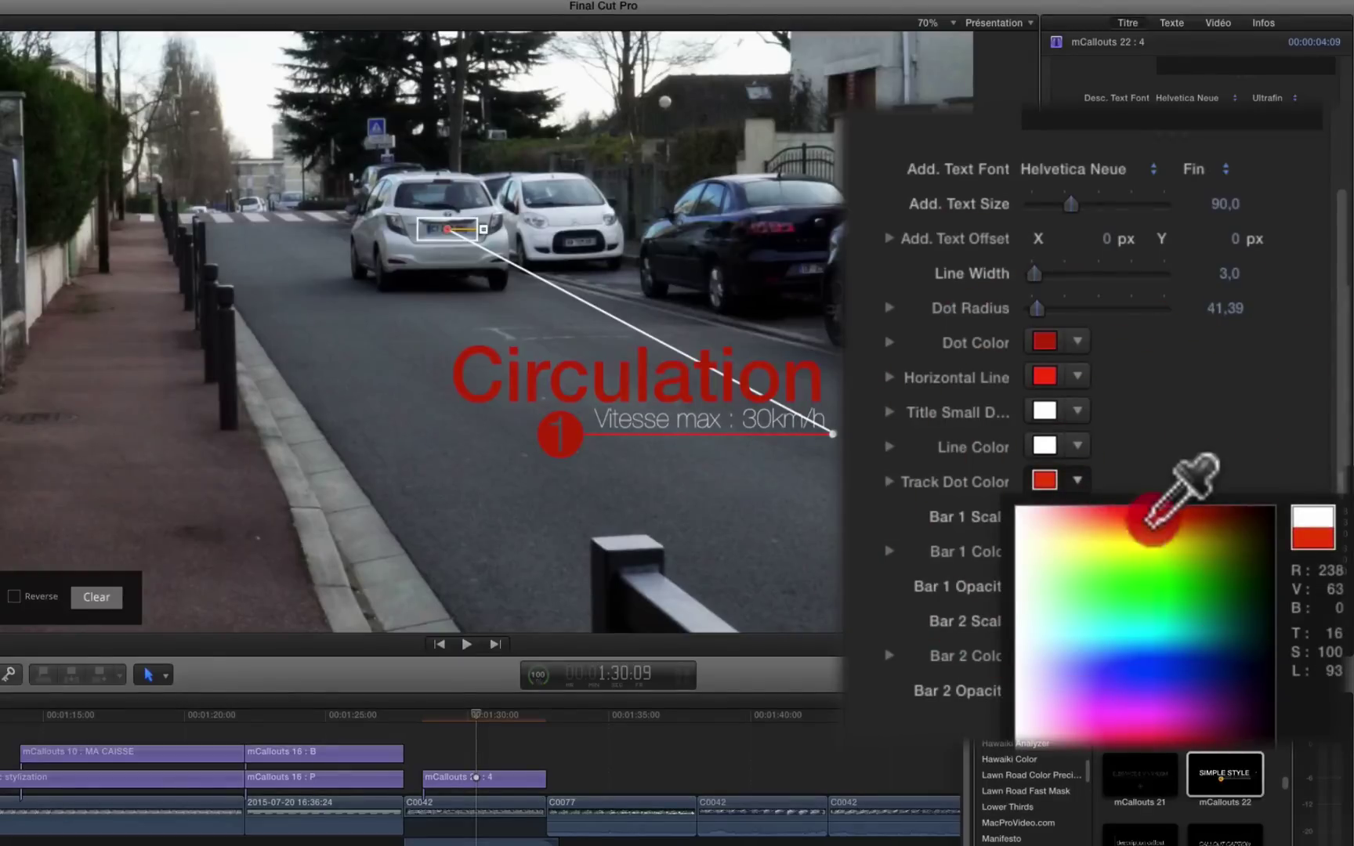
{"action": "left_click", "coordinate": [1150, 523]}
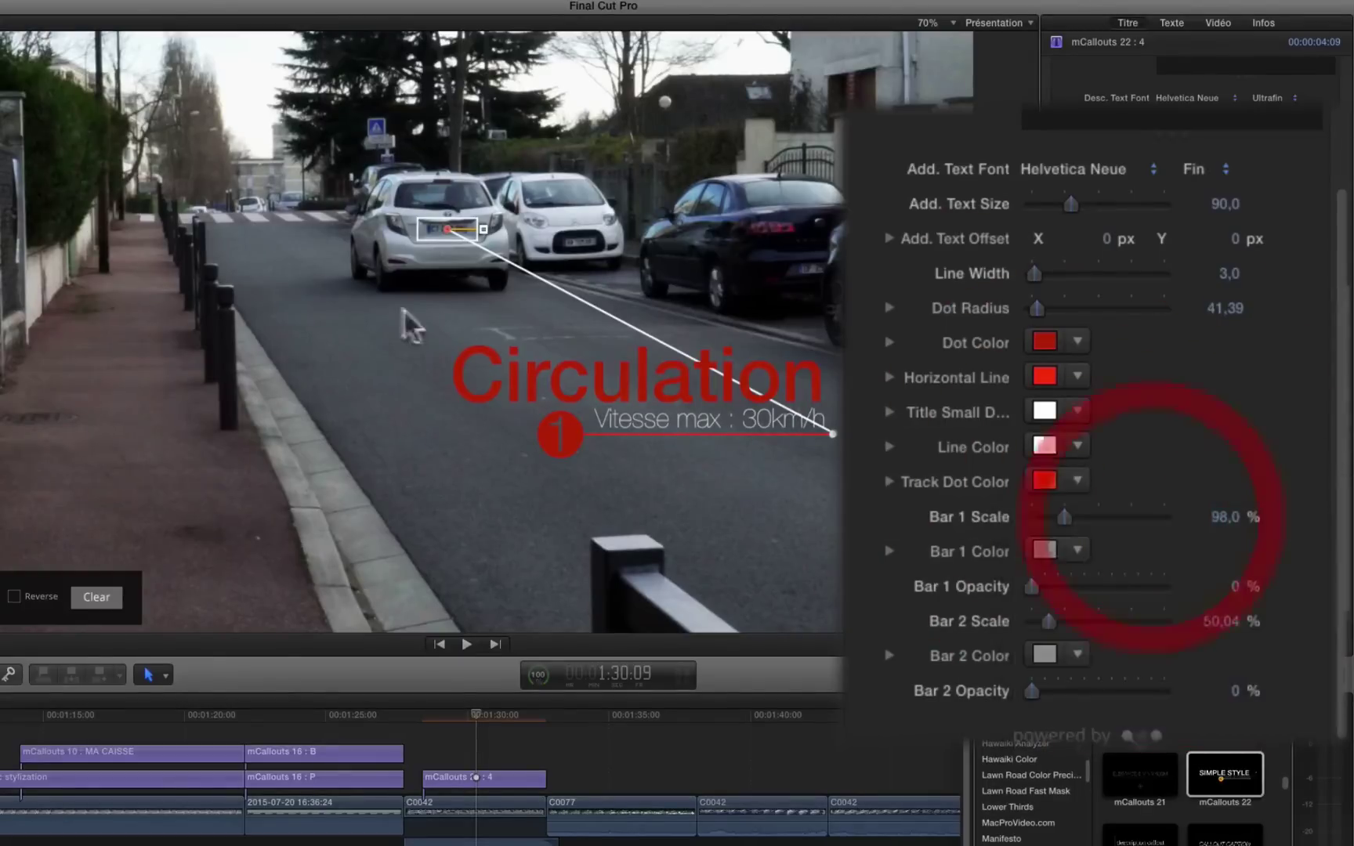
{"action": "left_click", "coordinate": [1072, 445]}
{"action": "left_click", "coordinate": [1155, 485]}
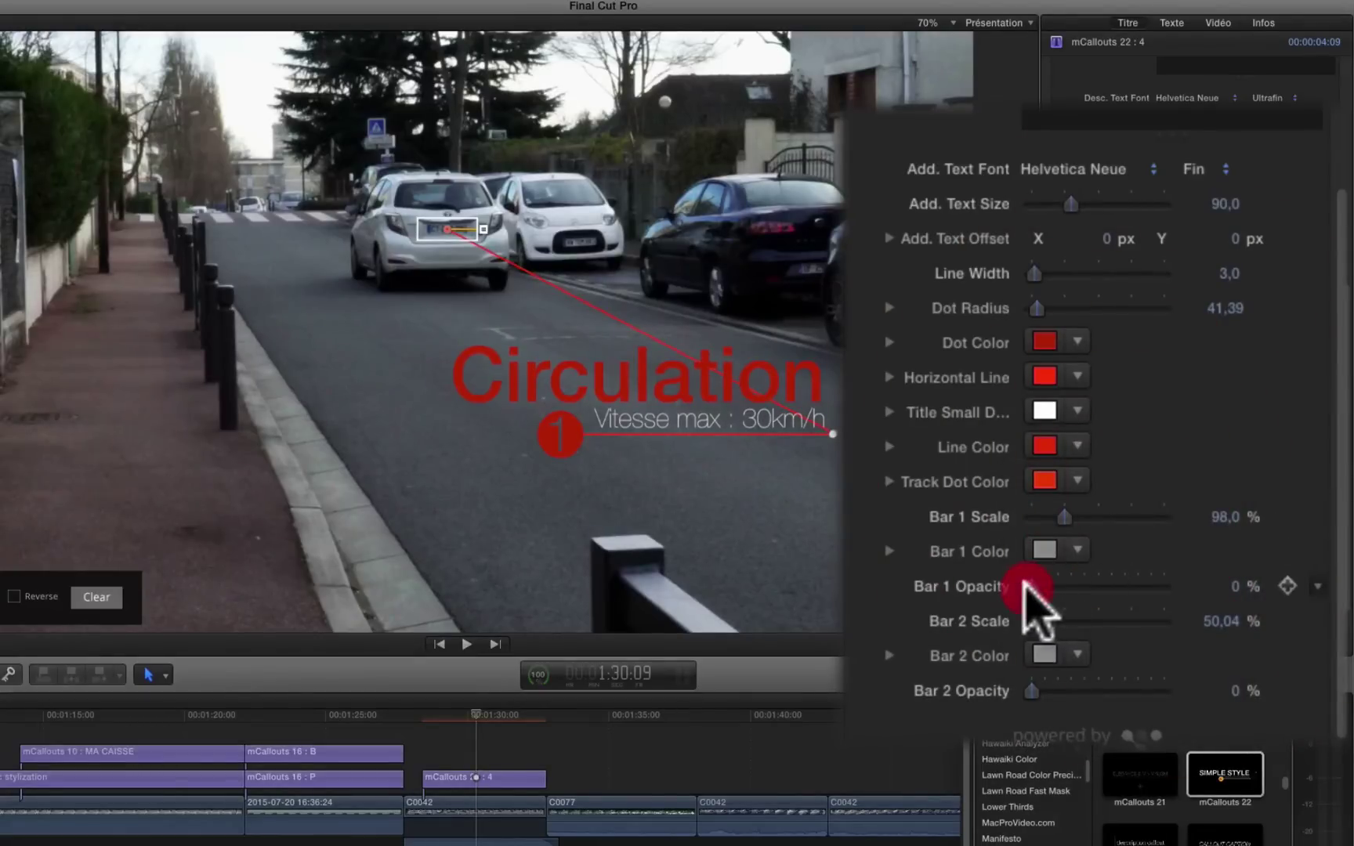
- Set Bar 1 Opacity to 20% and Bar 1 Scale to 68.7%, and play the title from its start
{"action": "left_click_drag", "start_coordinate": [1040, 584], "coordinate": [1048, 584]}
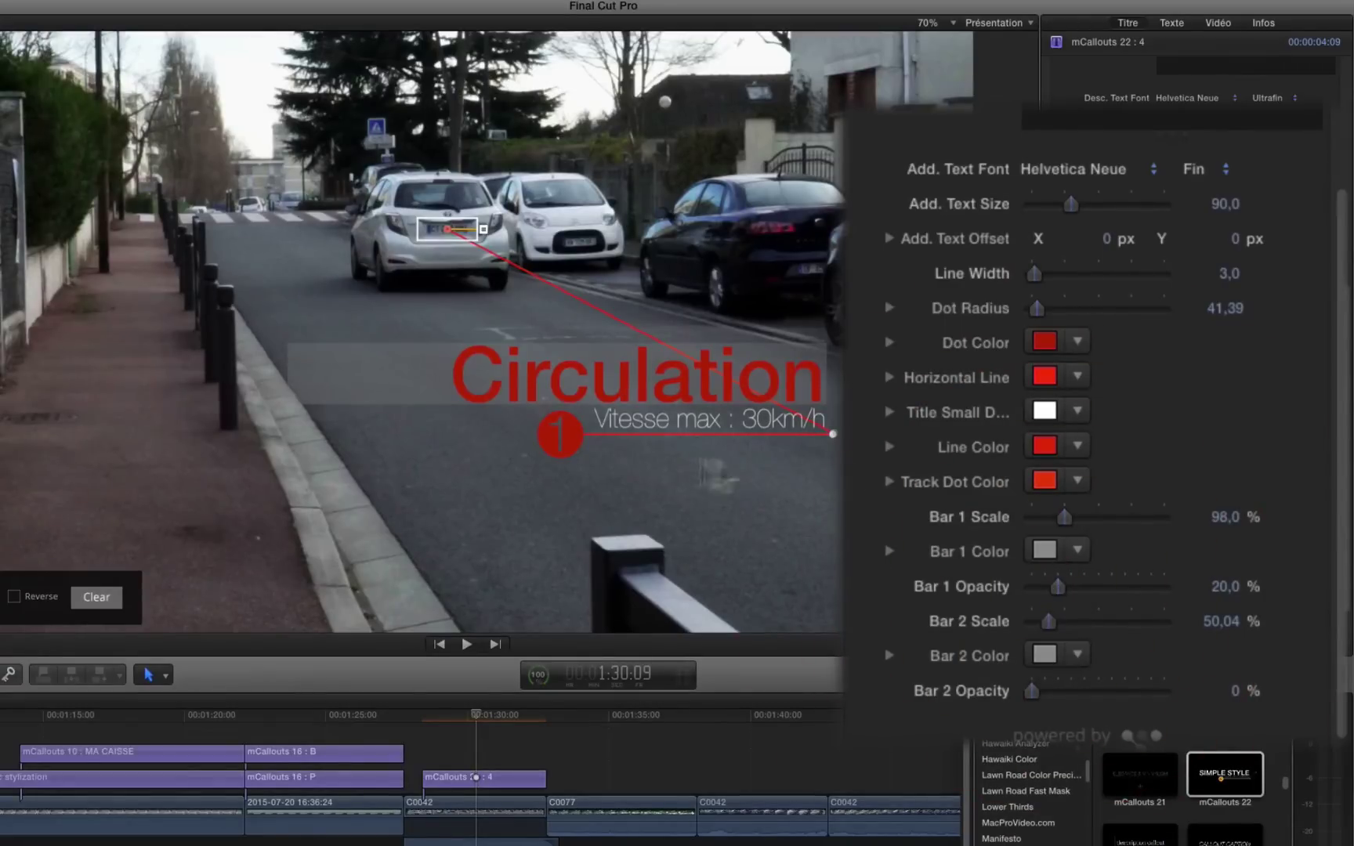
{"action": "left_click_drag", "start_coordinate": [1052, 509], "coordinate": [1043, 520]}
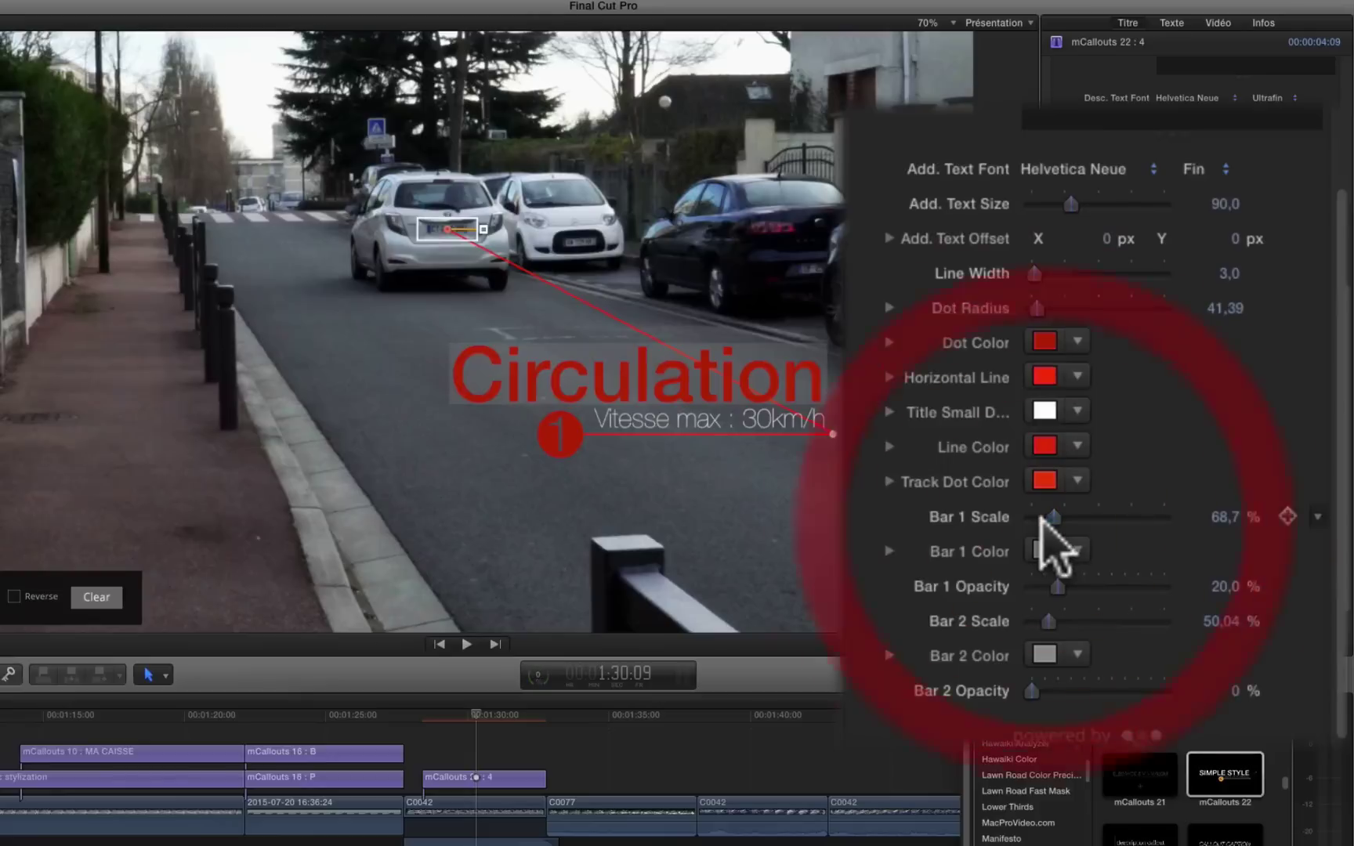
{"action": "scroll", "coordinate": [1162, 684], "scroll_direction": "down", "scroll_amount": 2}
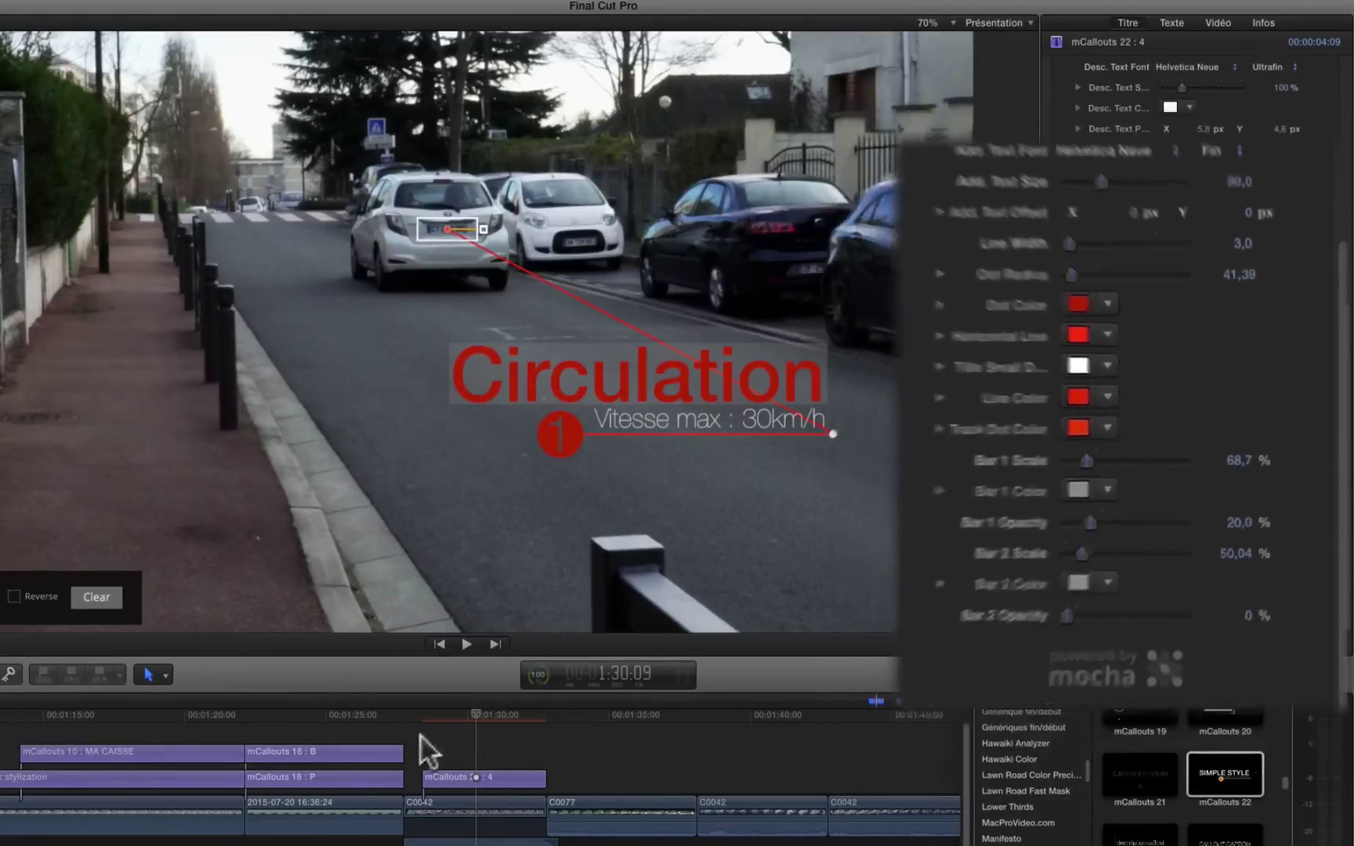
{"action": "key", "text": "space"}
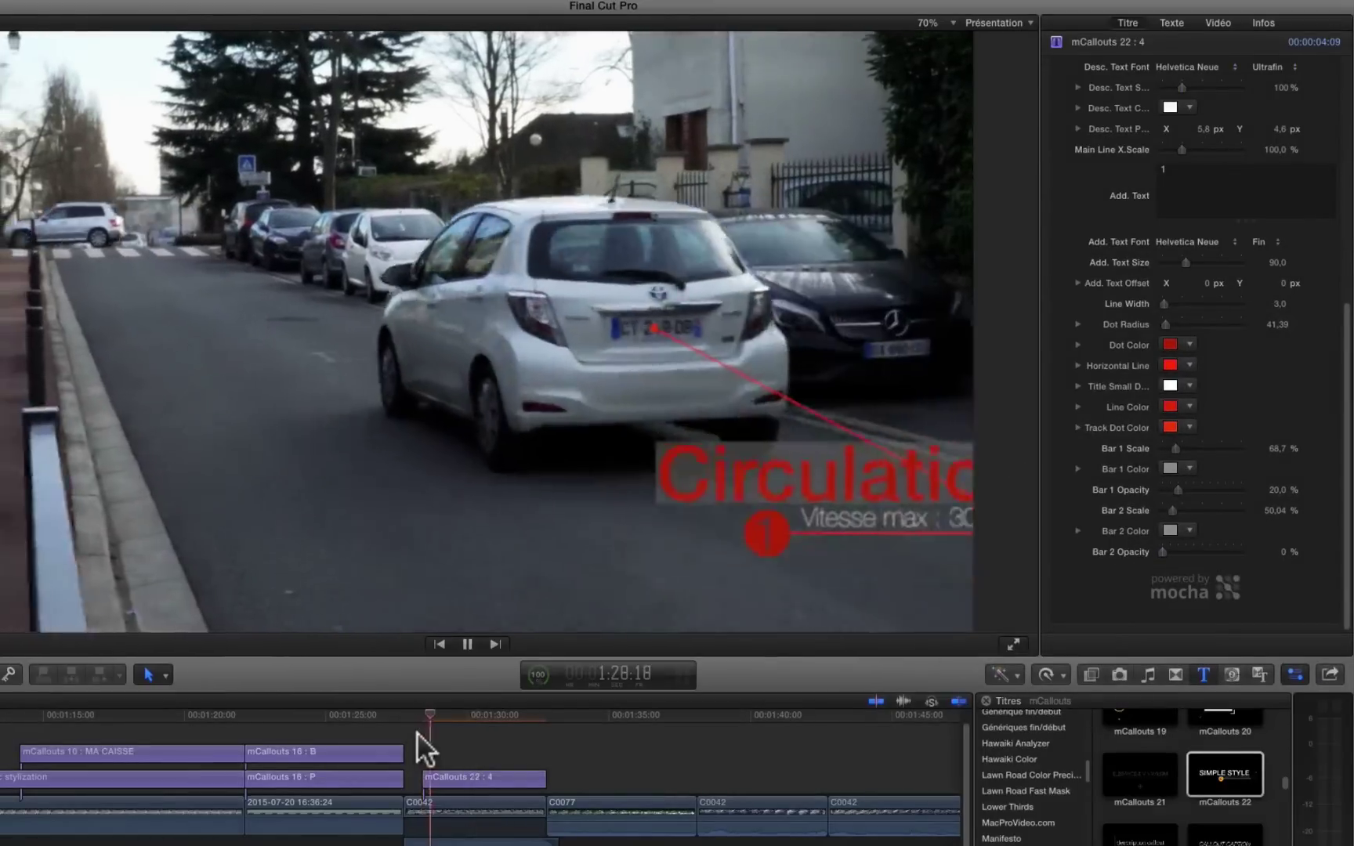
{"action": "key", "text": "space"}
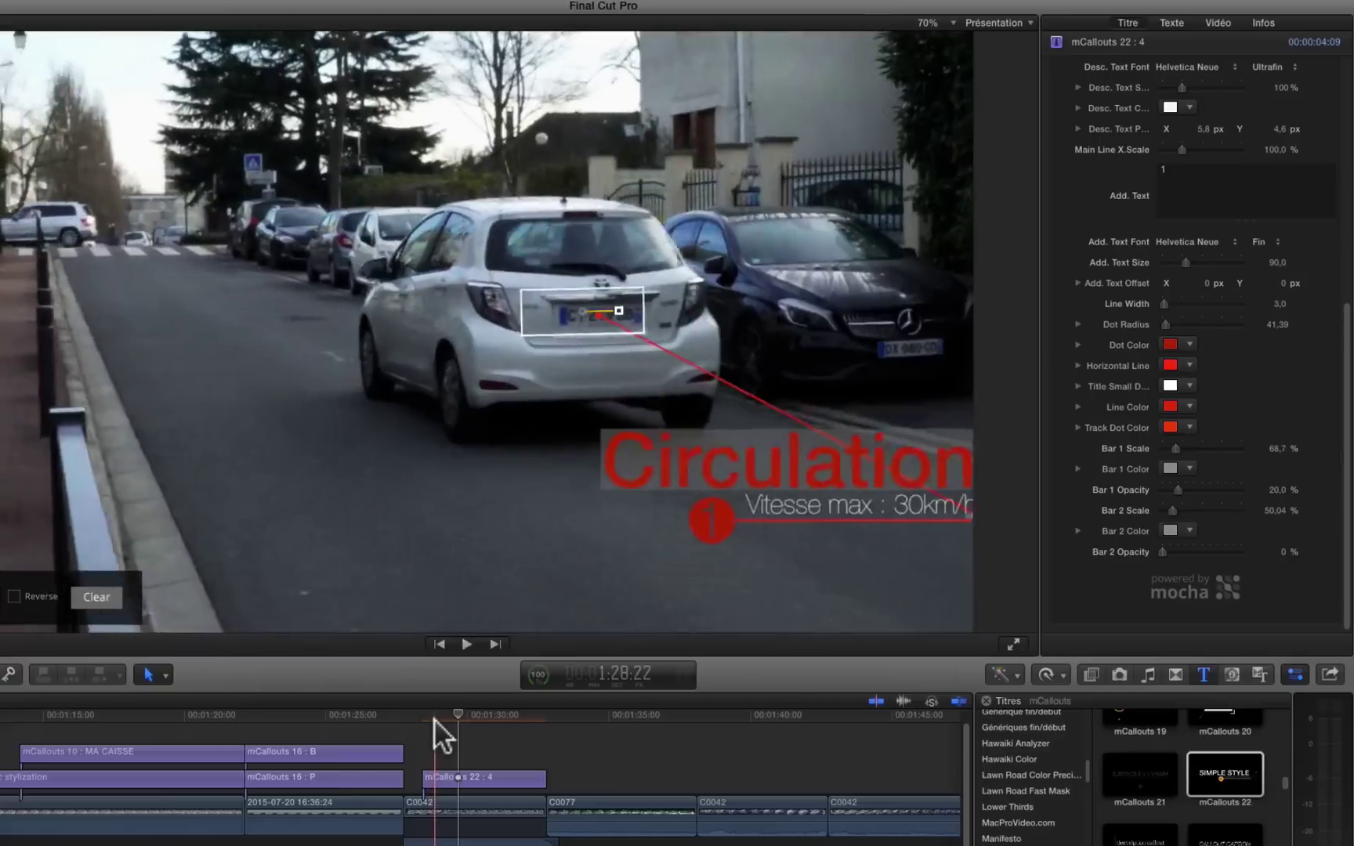
- Enable Build In on the "Circulation" title, set Title Text Mask Scale to 66.81%, and play the animation from the title's start
{"action": "scroll", "coordinate": [1111, 223], "scroll_direction": "up", "scroll_amount": 10}
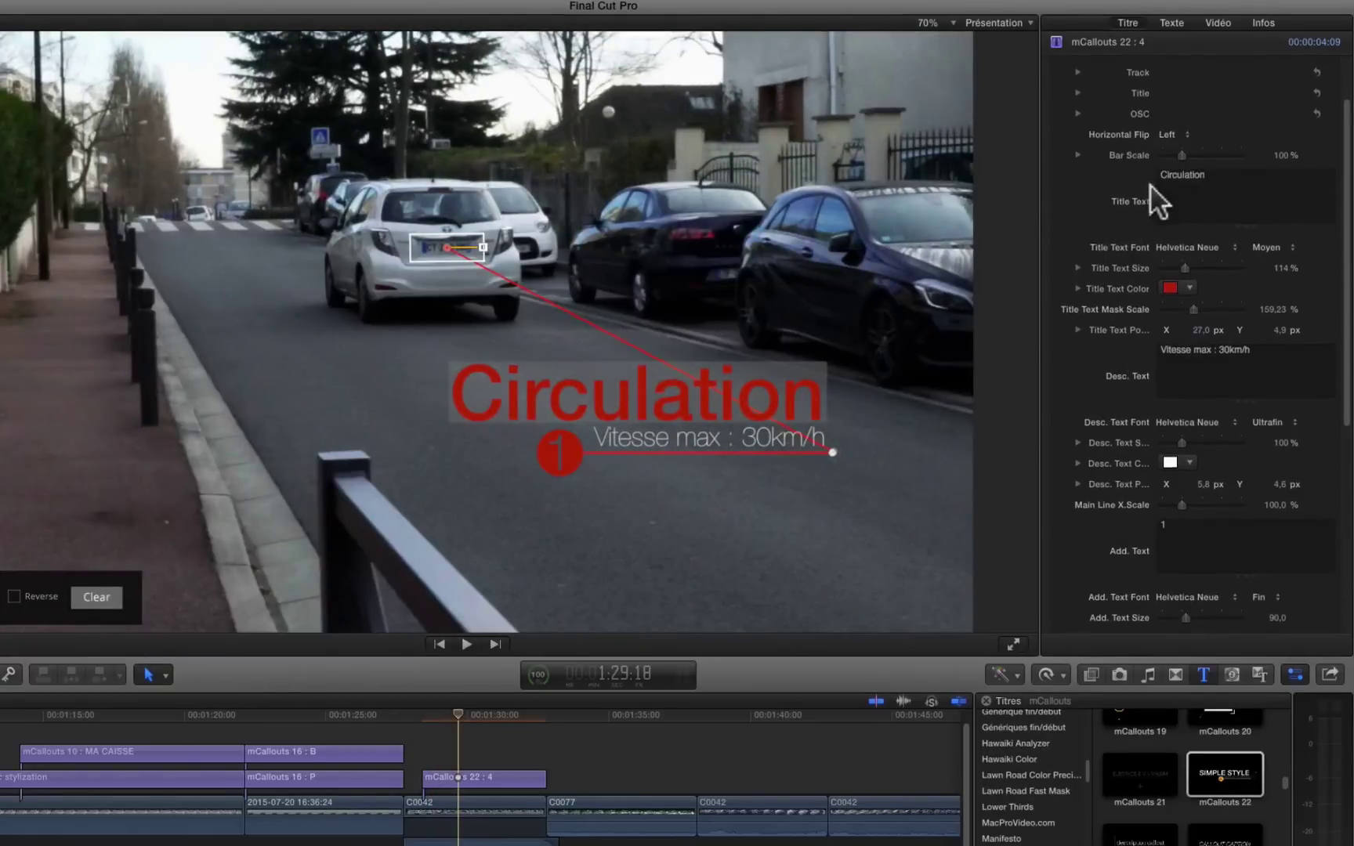
{"action": "left_click", "coordinate": [1163, 101]}
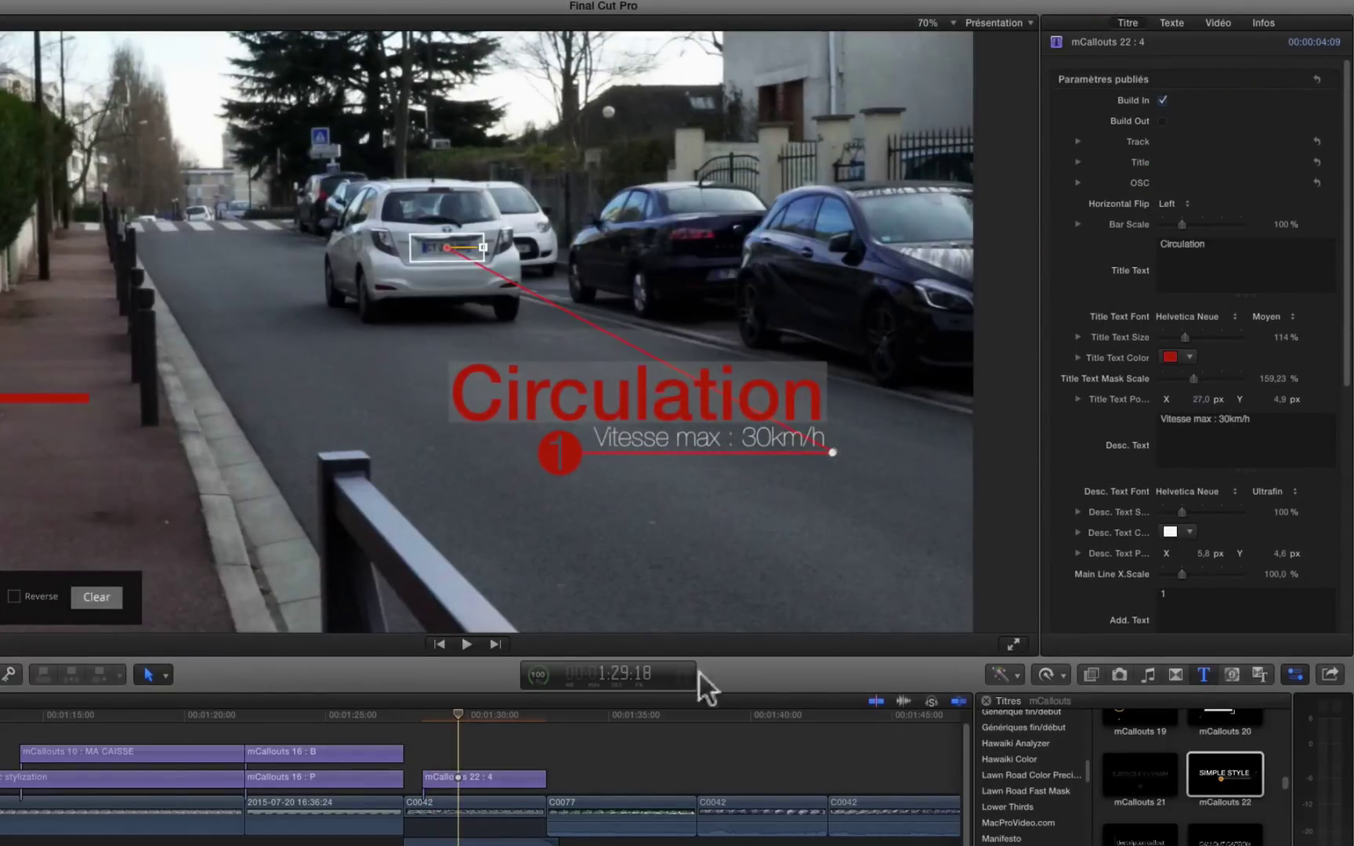
{"action": "key", "text": "space"}
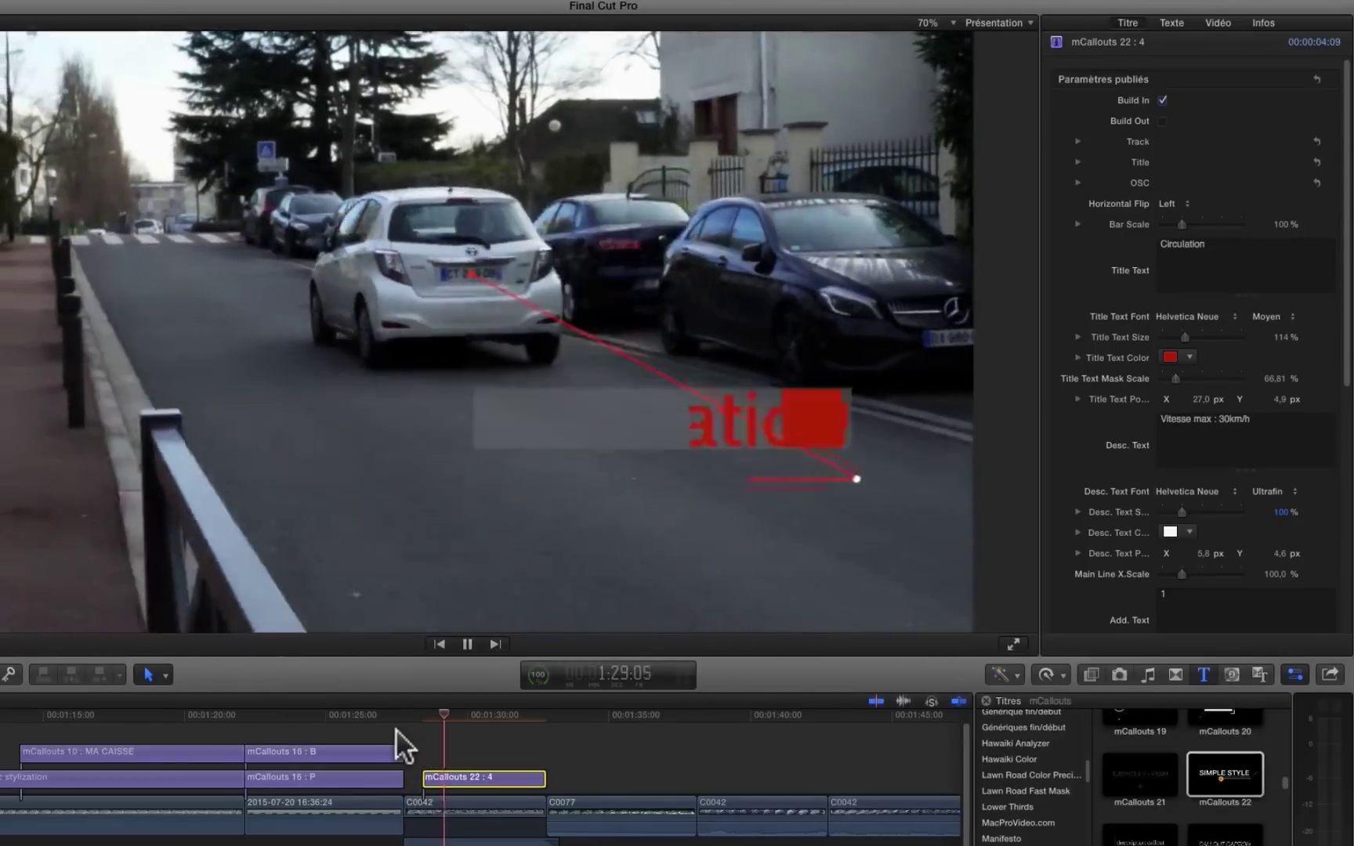
{"action": "key", "text": "space"}
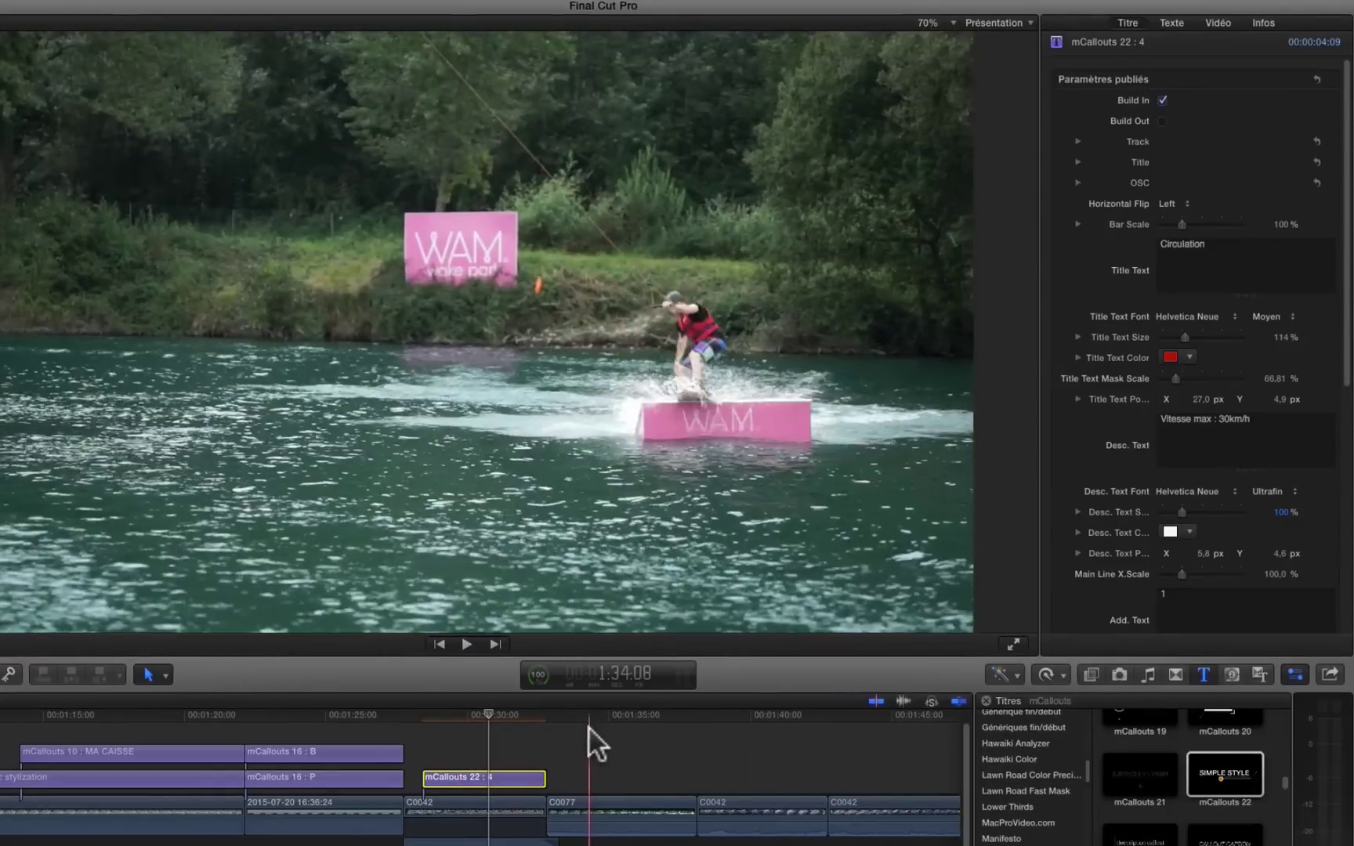
- Add the mCallouts 34 title above the C0077 wakeboard clip, matching the clip's full duration
{"action": "left_click", "coordinate": [605, 721]}
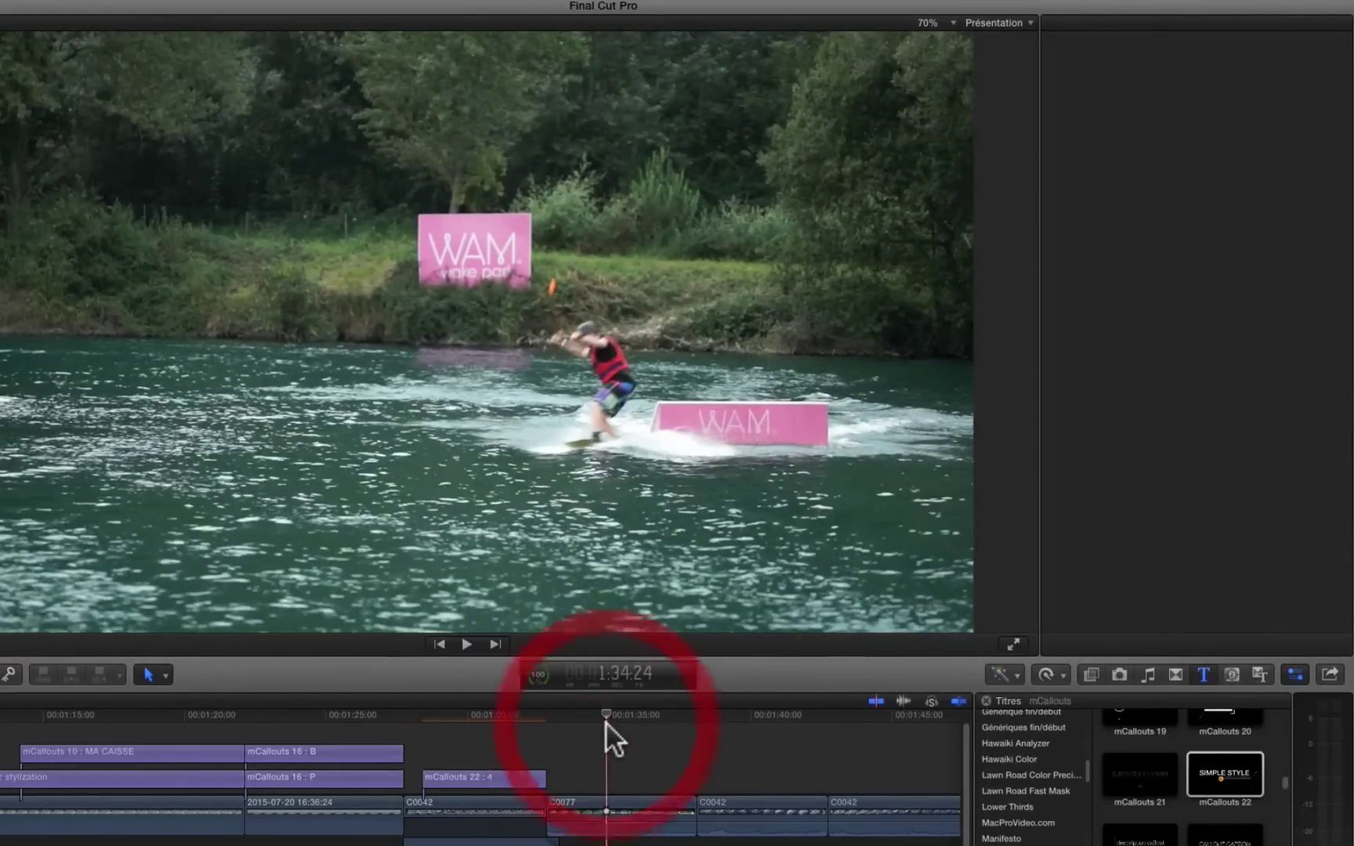
{"action": "left_click", "coordinate": [629, 714]}
{"action": "left_click", "coordinate": [635, 809]}
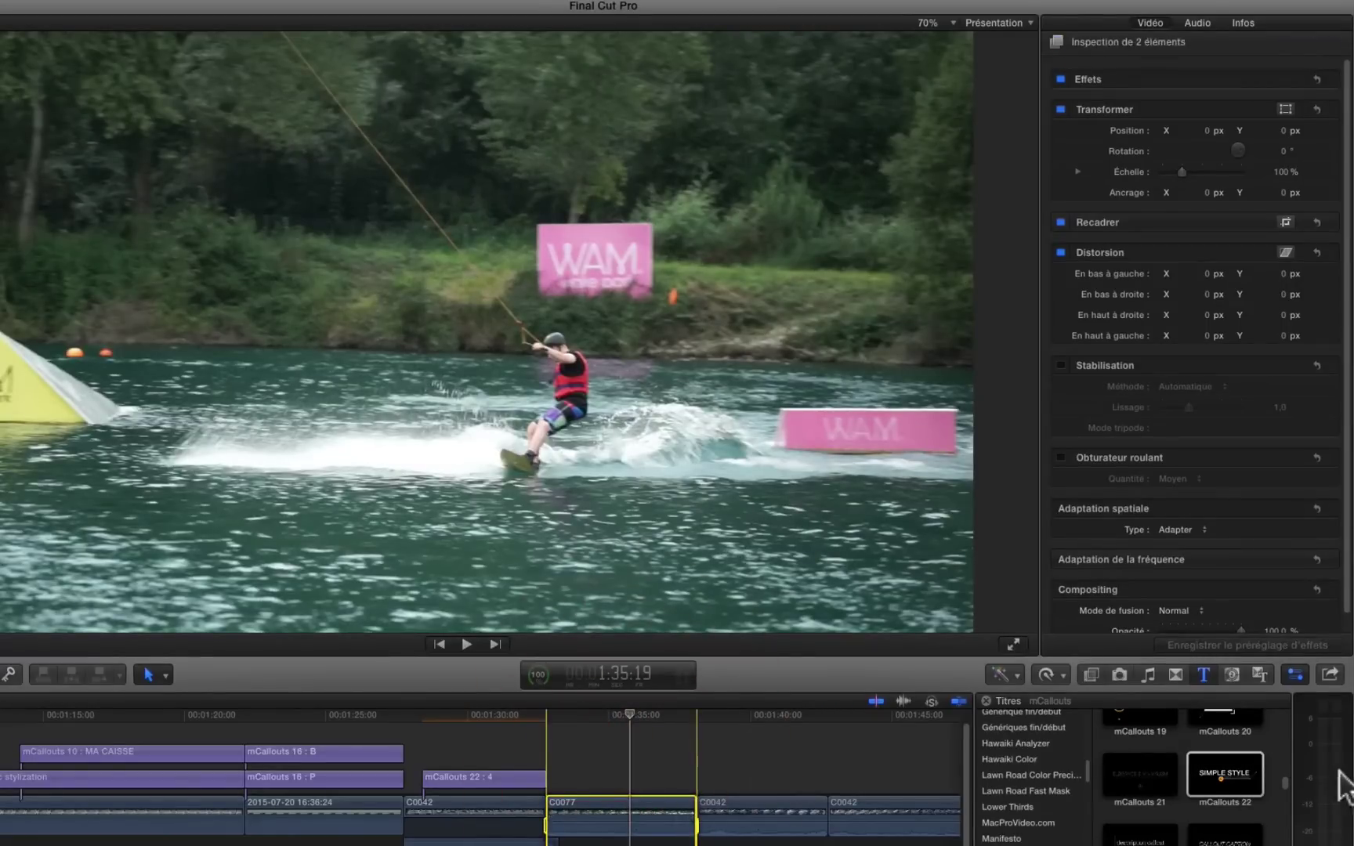
{"action": "left_click_drag", "start_coordinate": [1288, 788], "coordinate": [1290, 833]}
{"action": "left_click", "coordinate": [1226, 740]}
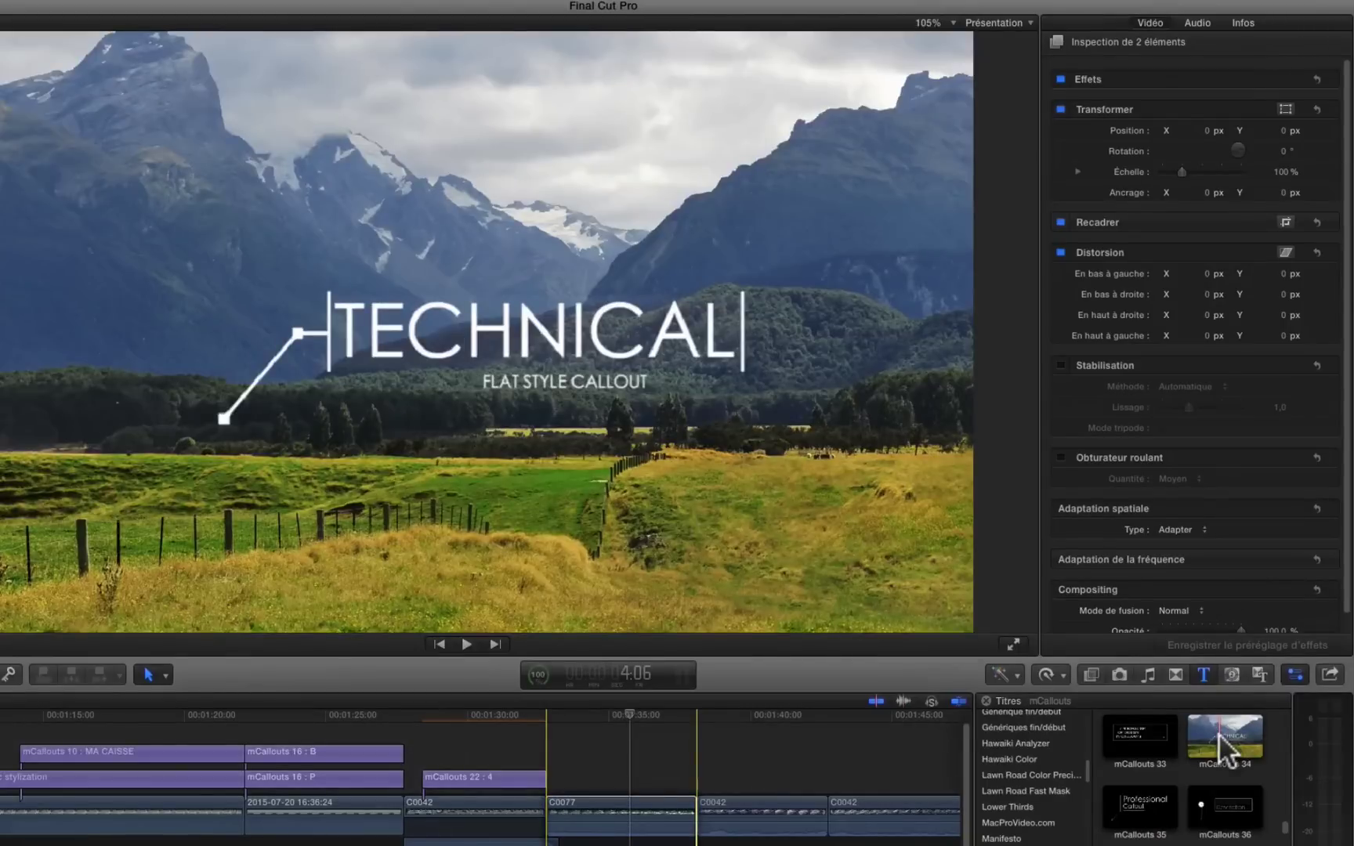
{"action": "left_click", "coordinate": [1219, 735]}
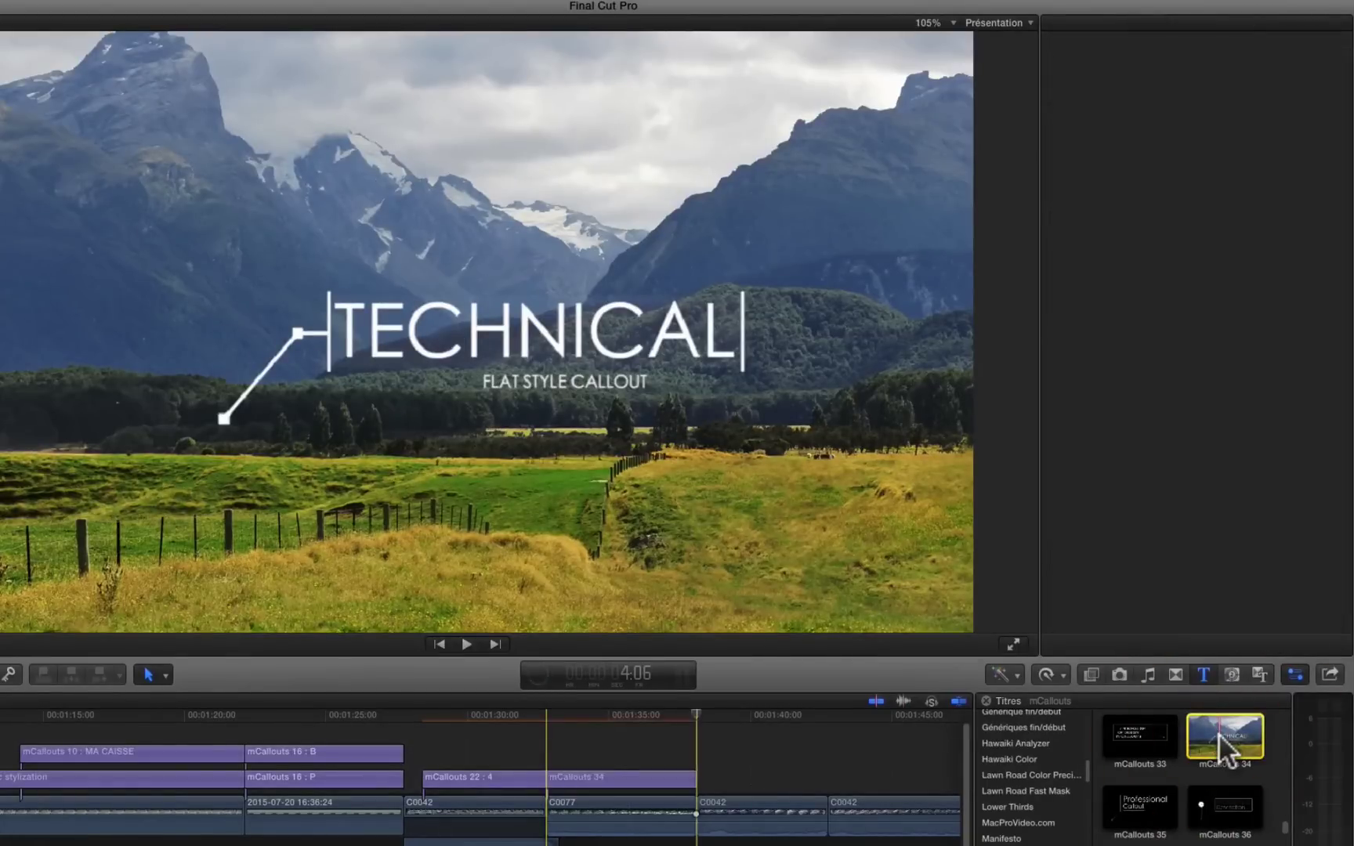
{"action": "key", "text": "q"}
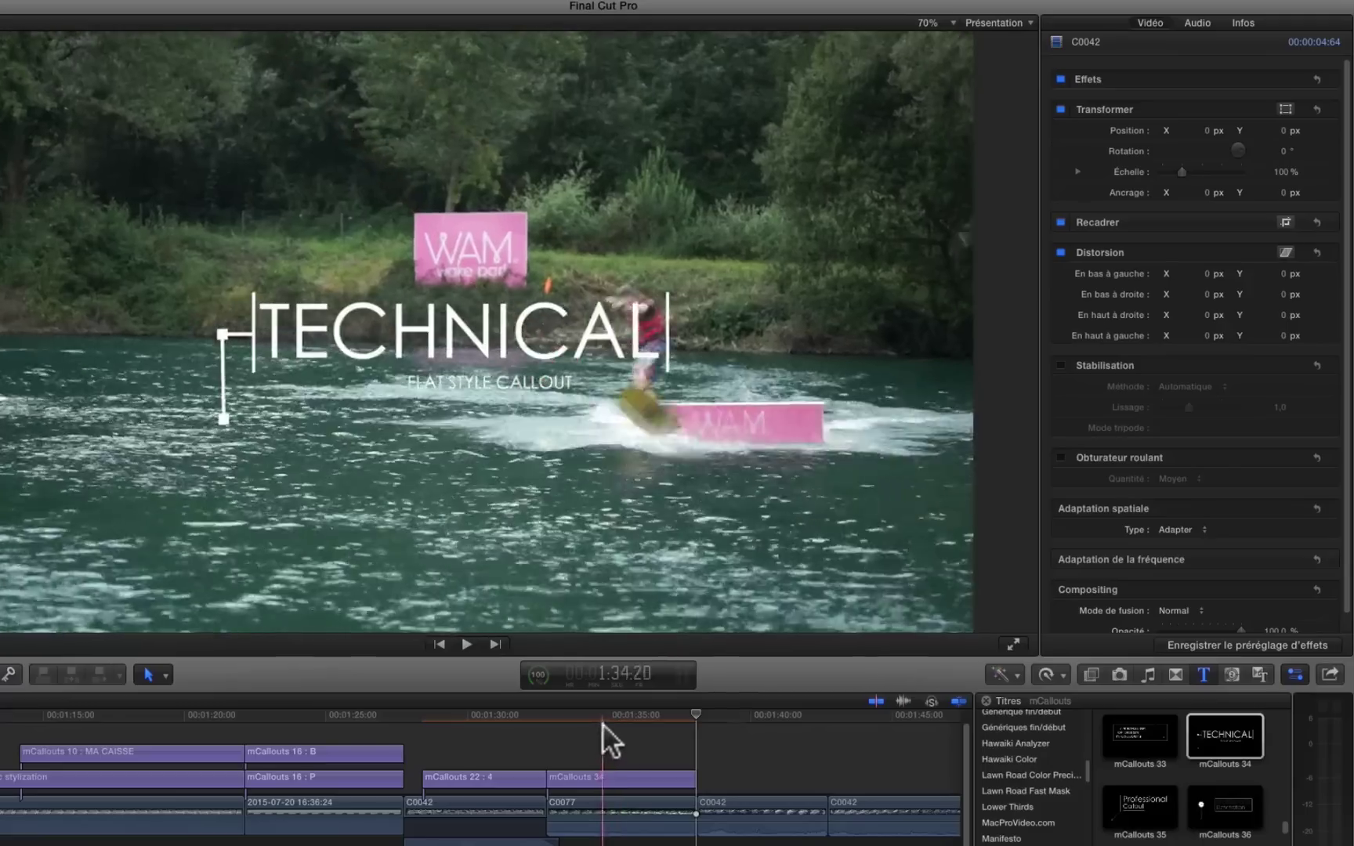
- Place the mCallouts 34 tracker over the wakeboarder's red vest at 1:35:02 and fit the tracking box to it
{"action": "left_click", "coordinate": [602, 722]}
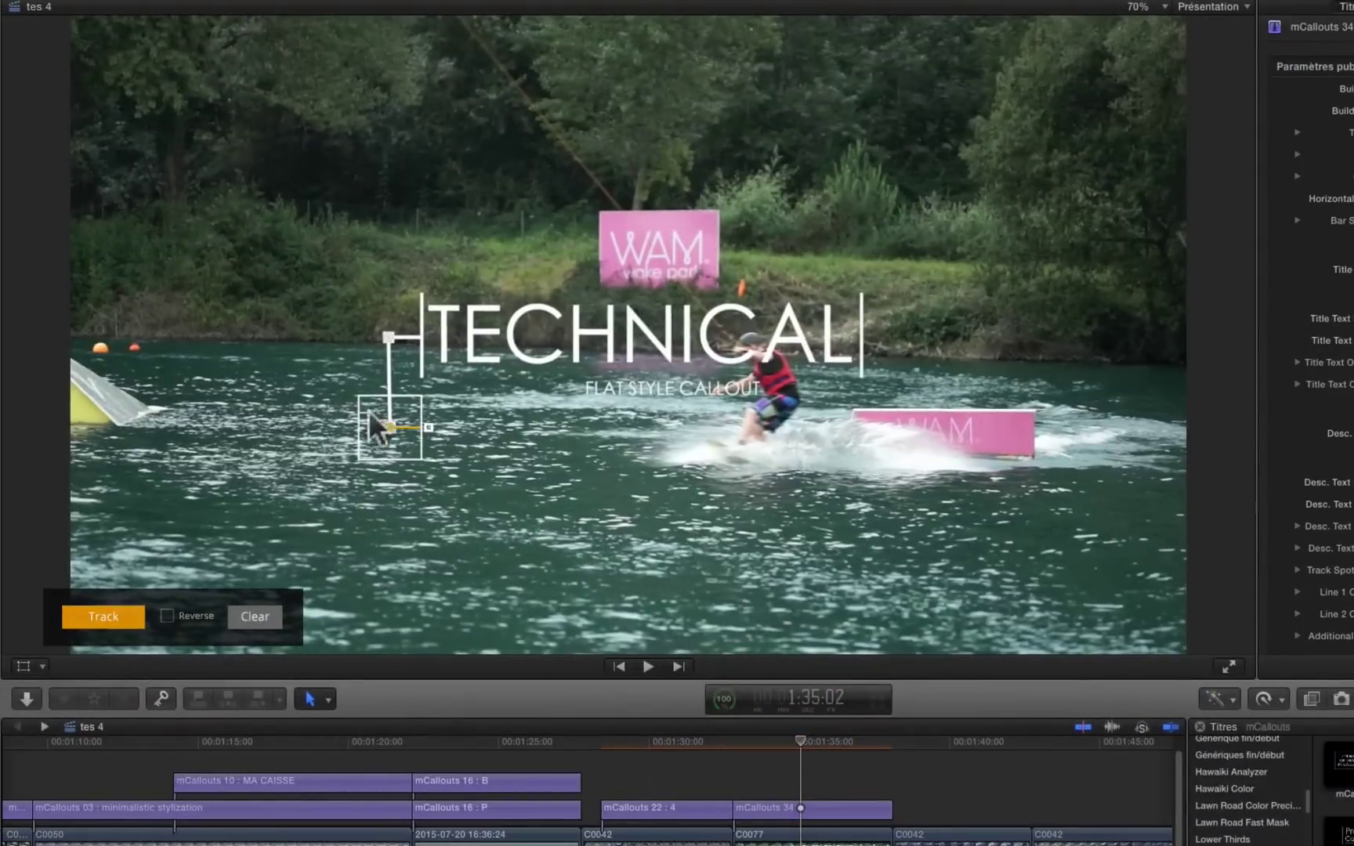
{"action": "left_click_drag", "start_coordinate": [388, 429], "coordinate": [769, 375]}
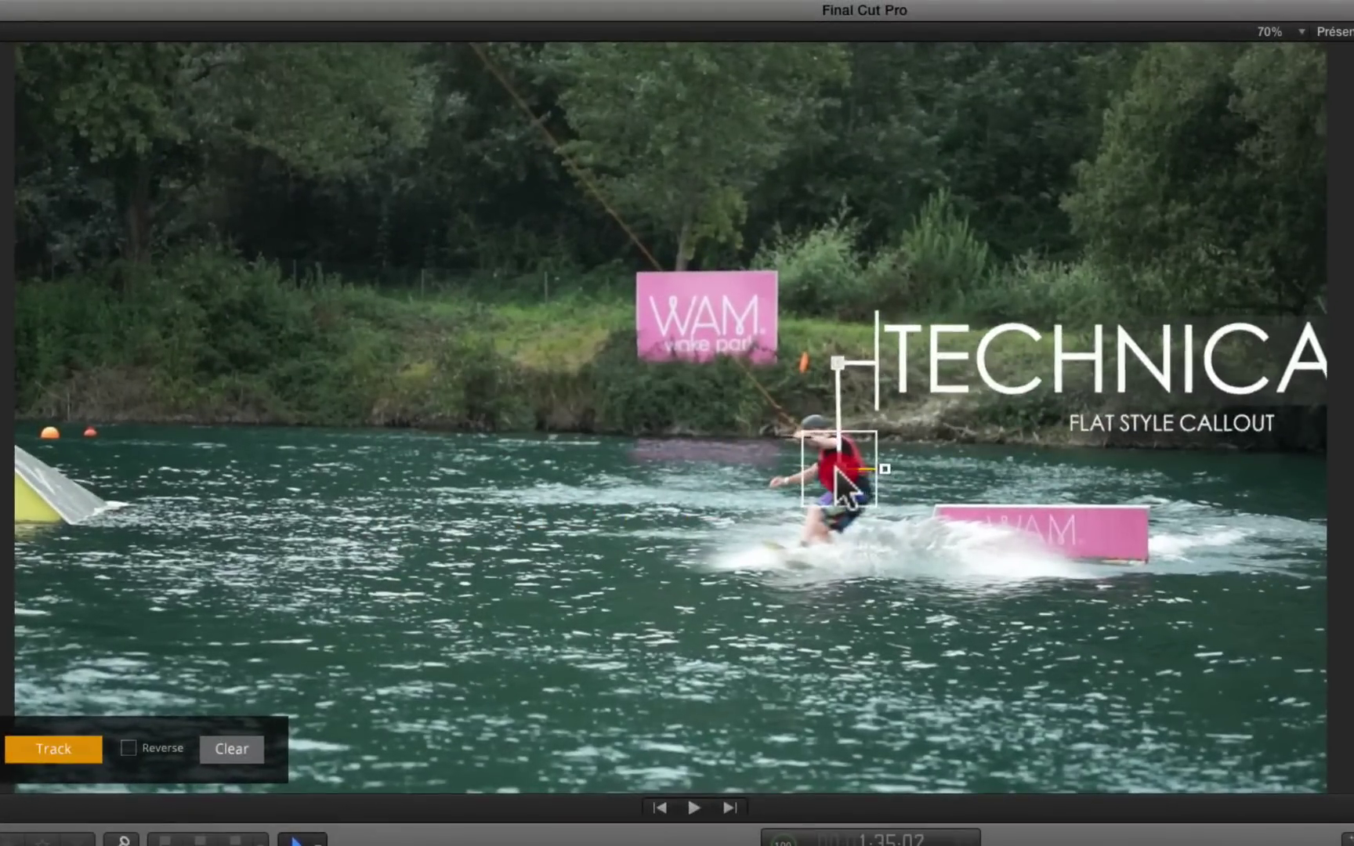
{"action": "left_click", "coordinate": [832, 464]}
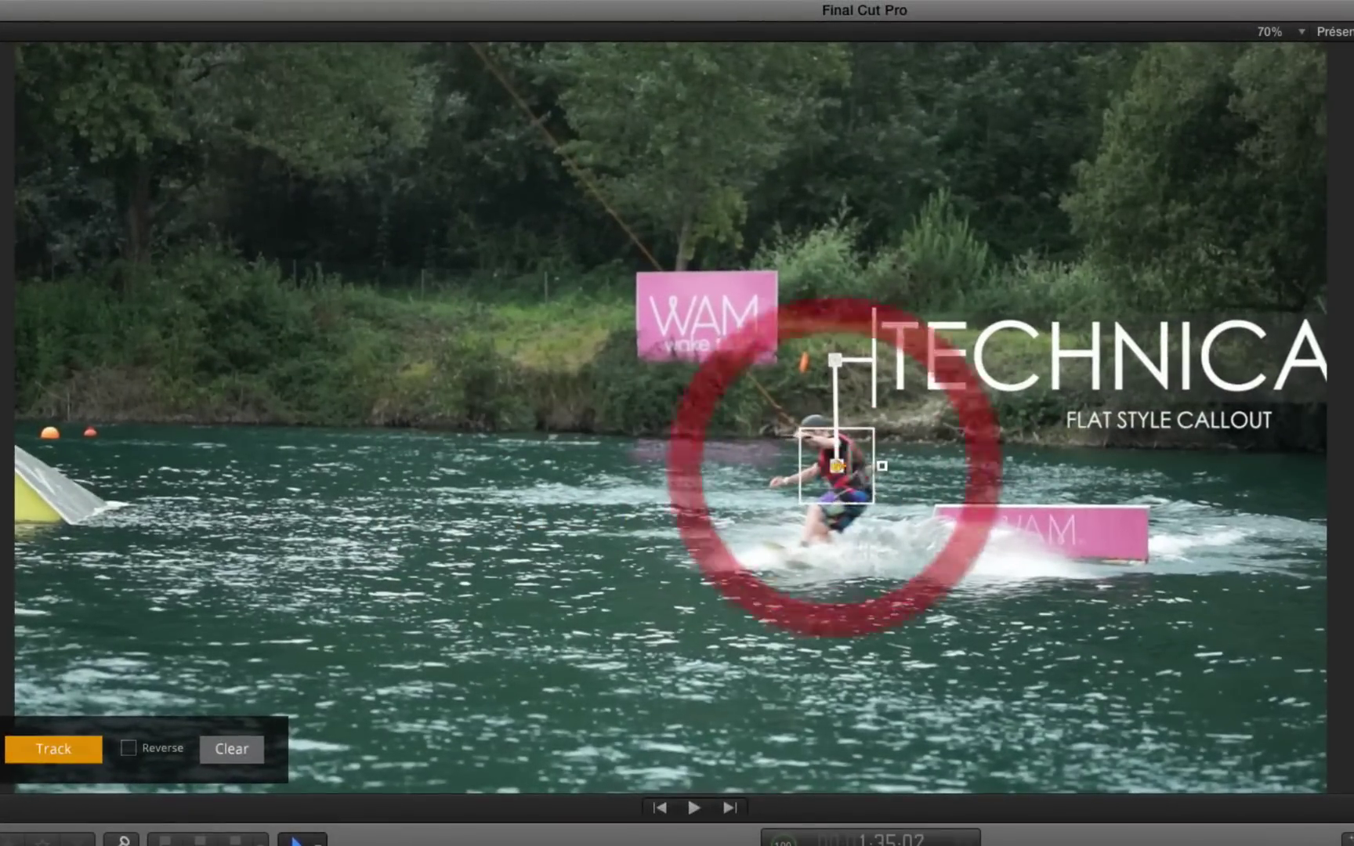
{"action": "left_click", "coordinate": [835, 423]}
{"action": "left_click", "coordinate": [837, 456]}
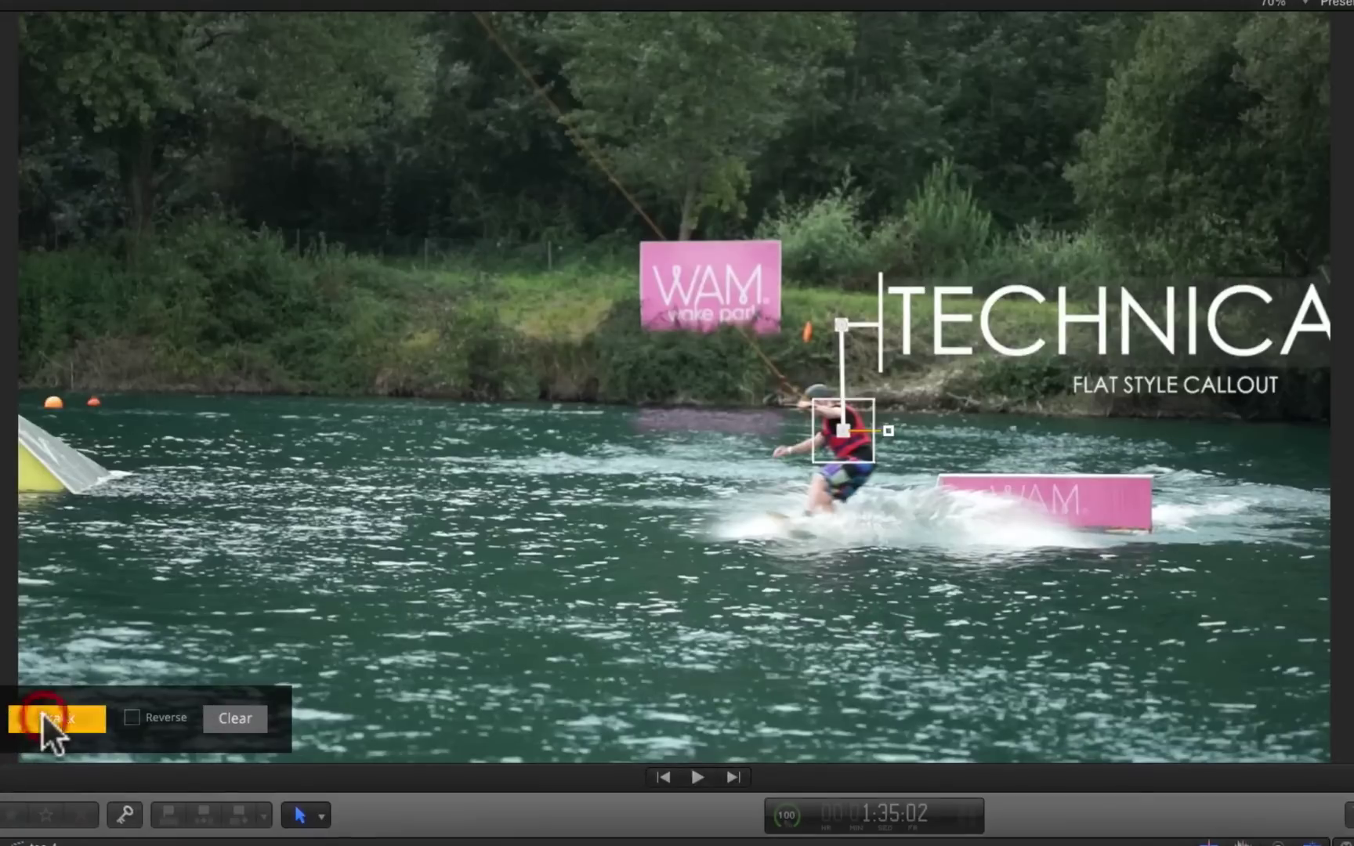
- Track the wakeboarder's vest forward from 1:35:02, and track it in reverse from the same frame
{"action": "left_click", "coordinate": [43, 714]}
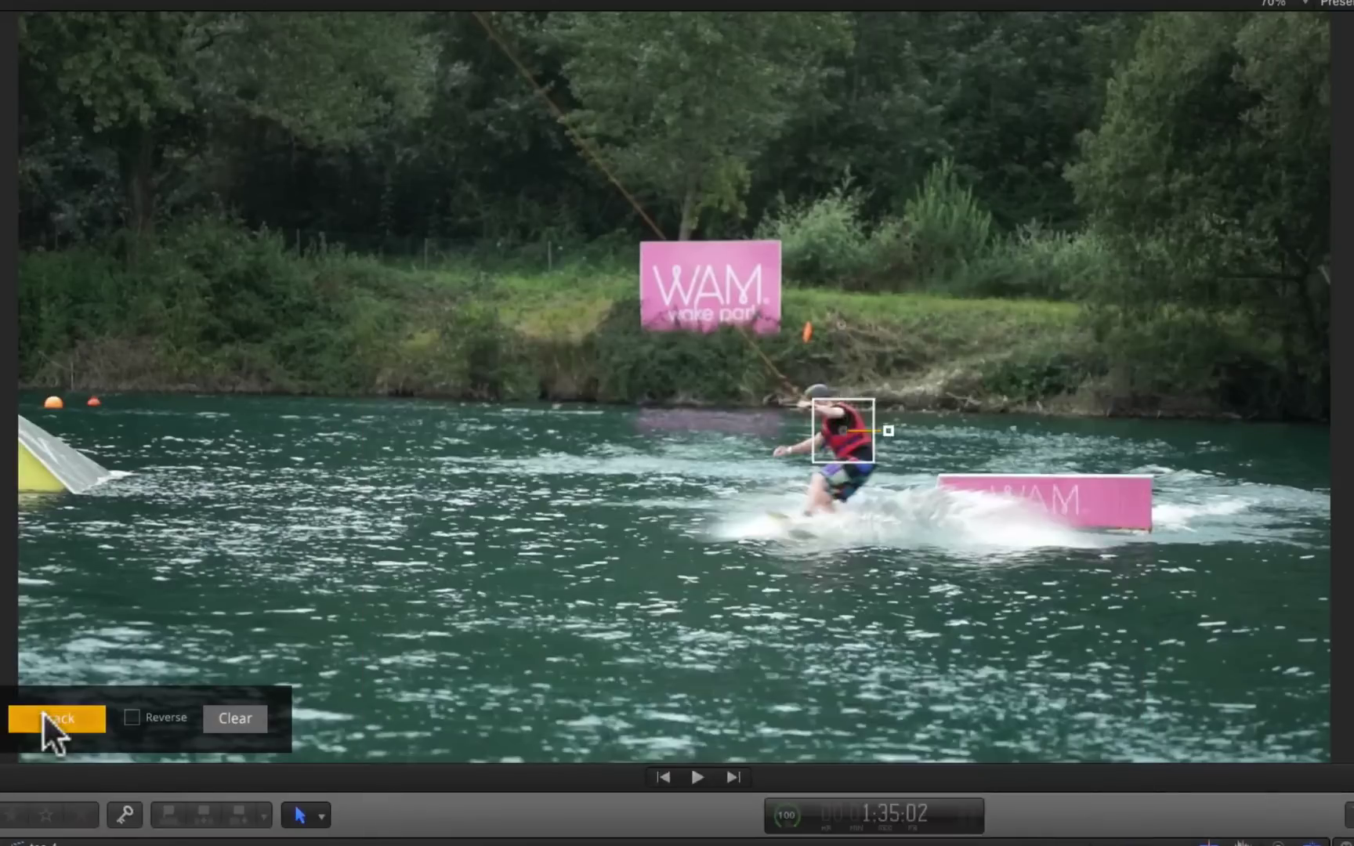
{"action": "left_click", "coordinate": [131, 717]}
{"action": "left_click", "coordinate": [66, 721]}
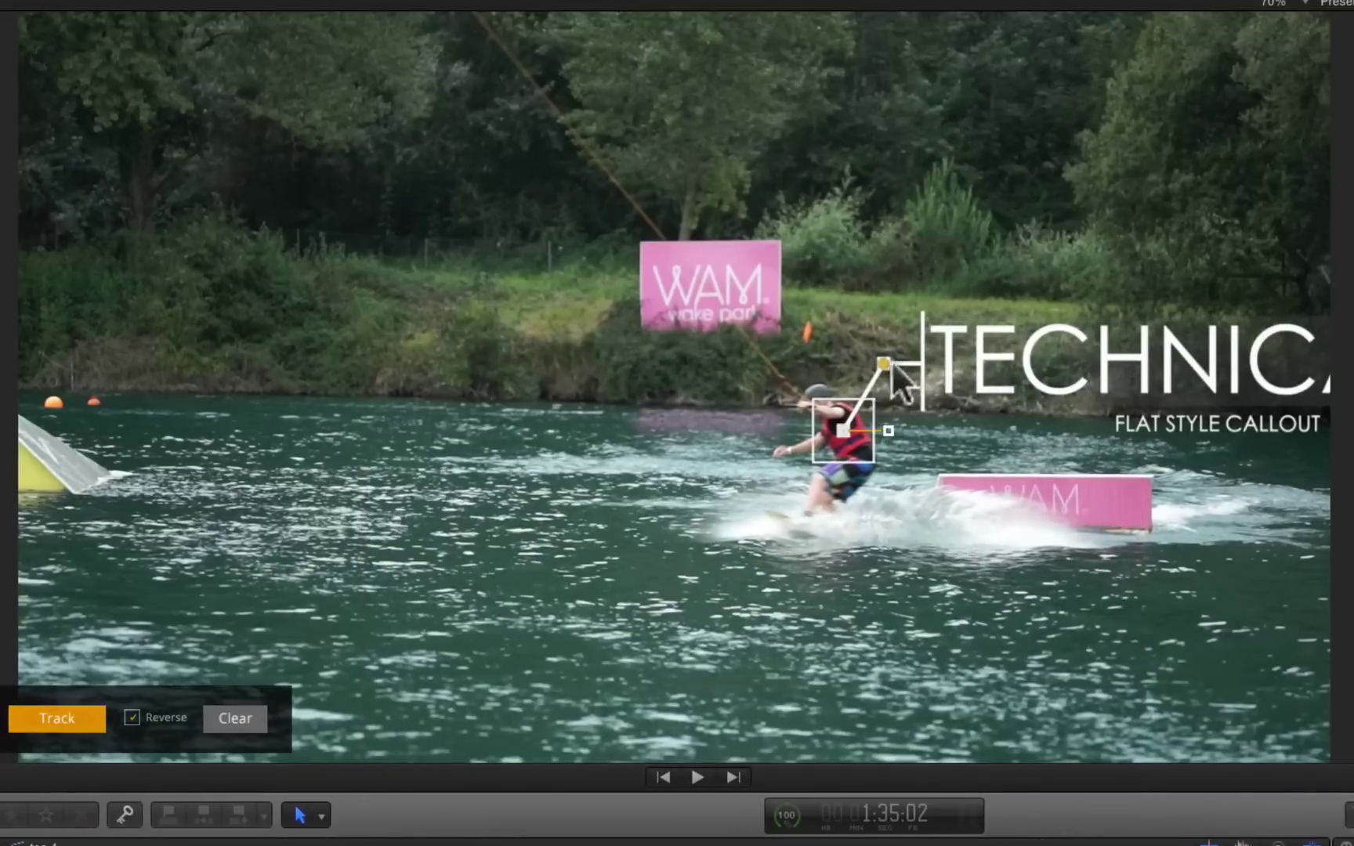
- Move the callout title above the pink WAM sign on the shore and change its title text to "Wake park"
{"action": "left_click_drag", "start_coordinate": [887, 356], "coordinate": [529, 265]}
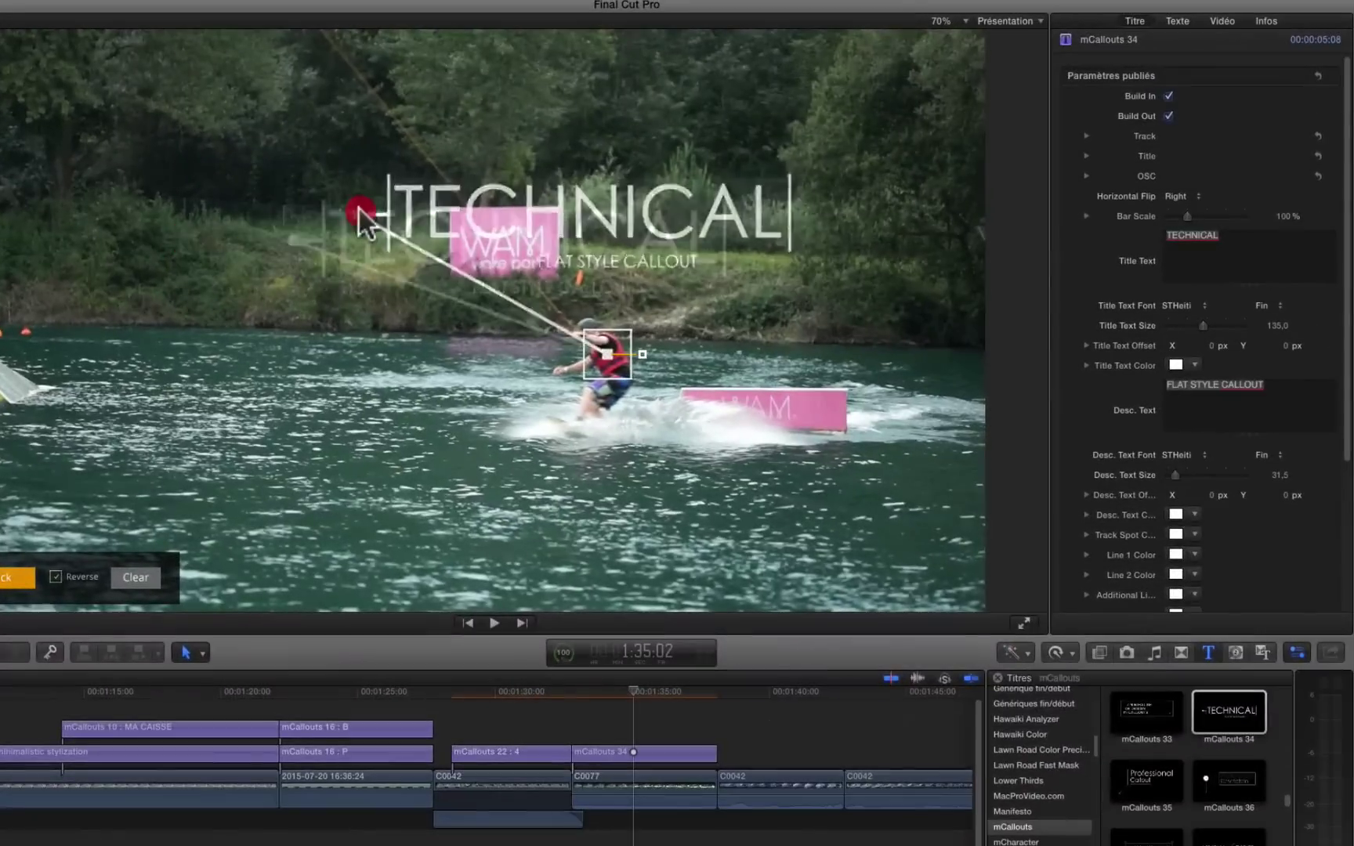
{"action": "left_click_drag", "start_coordinate": [363, 224], "coordinate": [404, 145]}
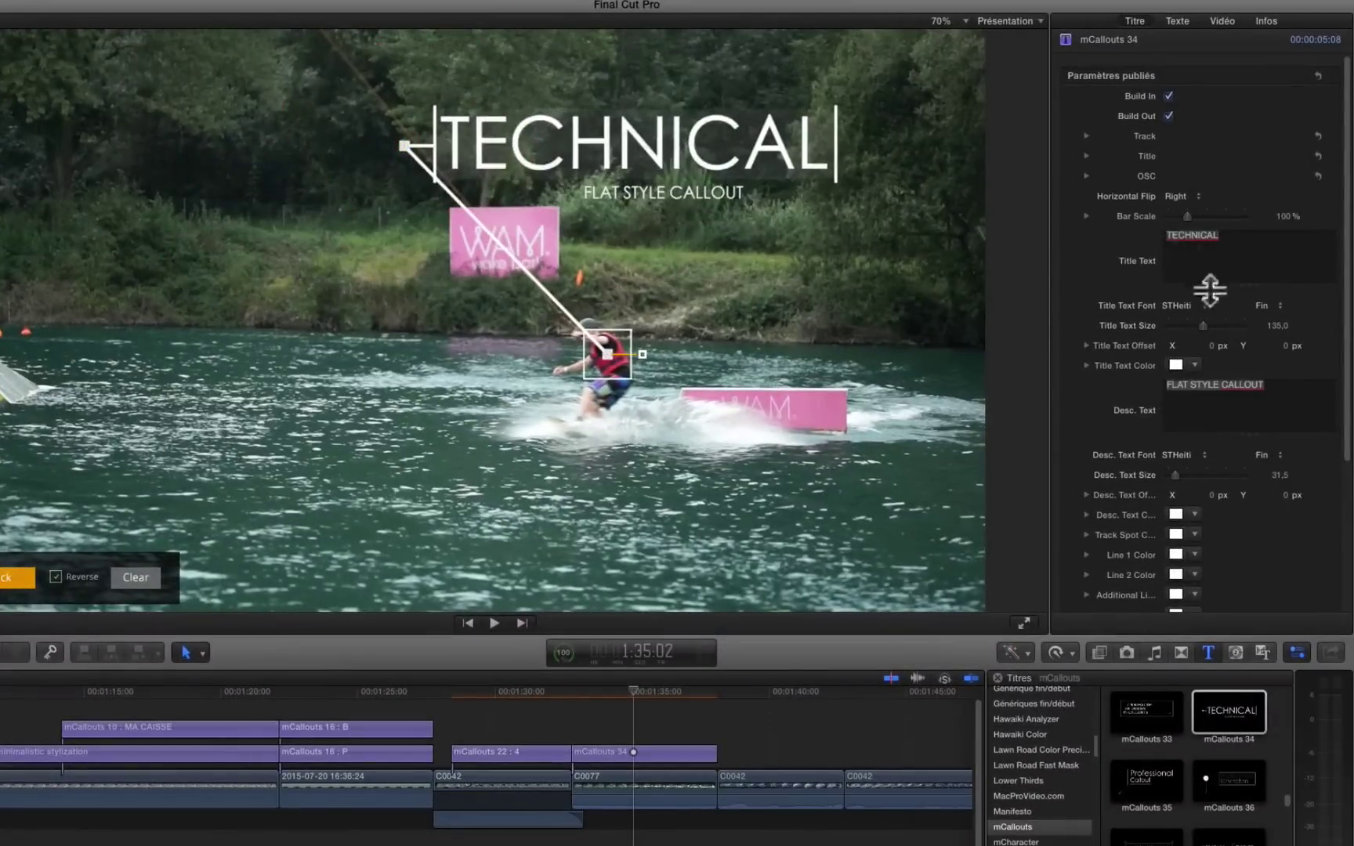
{"action": "left_click", "coordinate": [1045, 188]}
{"action": "type", "text": "Wake park"}
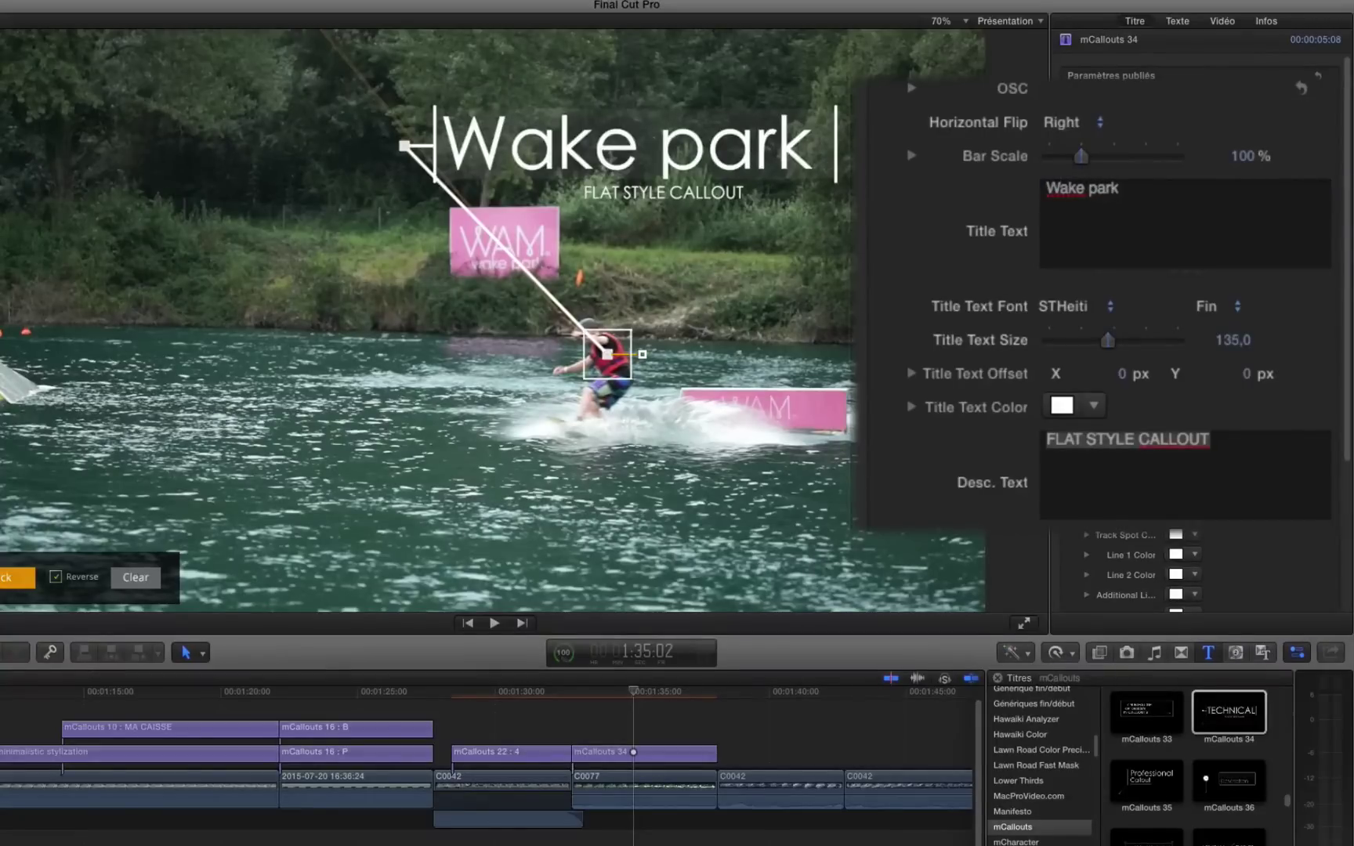
- Replace the callout's description text with "Combe de Savoie"
{"action": "scroll", "coordinate": [1234, 470], "scroll_direction": "down", "scroll_amount": 5}
{"action": "left_click", "coordinate": [1233, 313]}
{"action": "left_click_drag", "start_coordinate": [1233, 312], "coordinate": [1028, 317]}
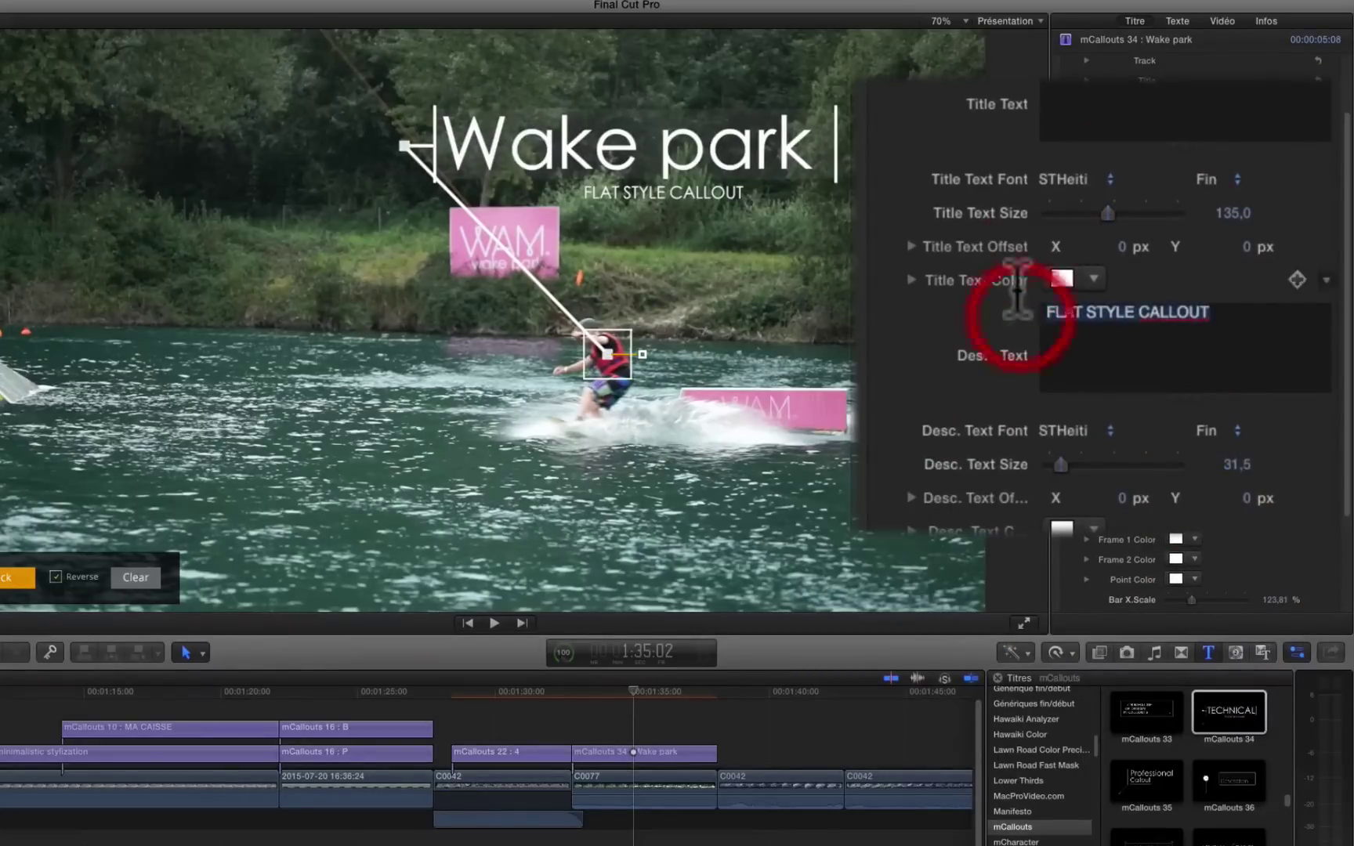
{"action": "type", "text": "Combe de Savoie"}
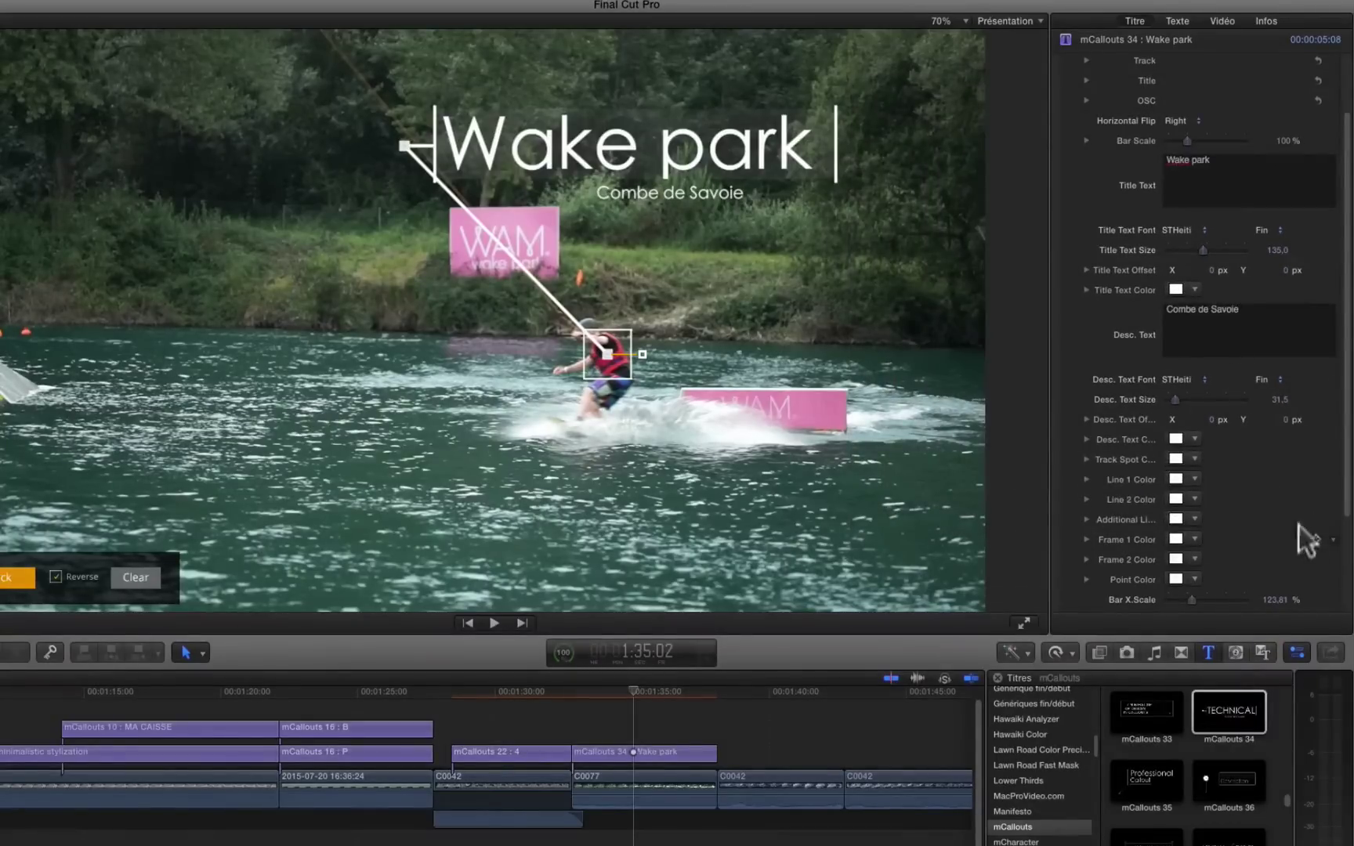
- Set the "Wake park" title's Movement to Perspective and play the timeline from just before the "Circulation" callout
{"action": "scroll", "coordinate": [1262, 281], "scroll_direction": "up", "scroll_amount": 2}
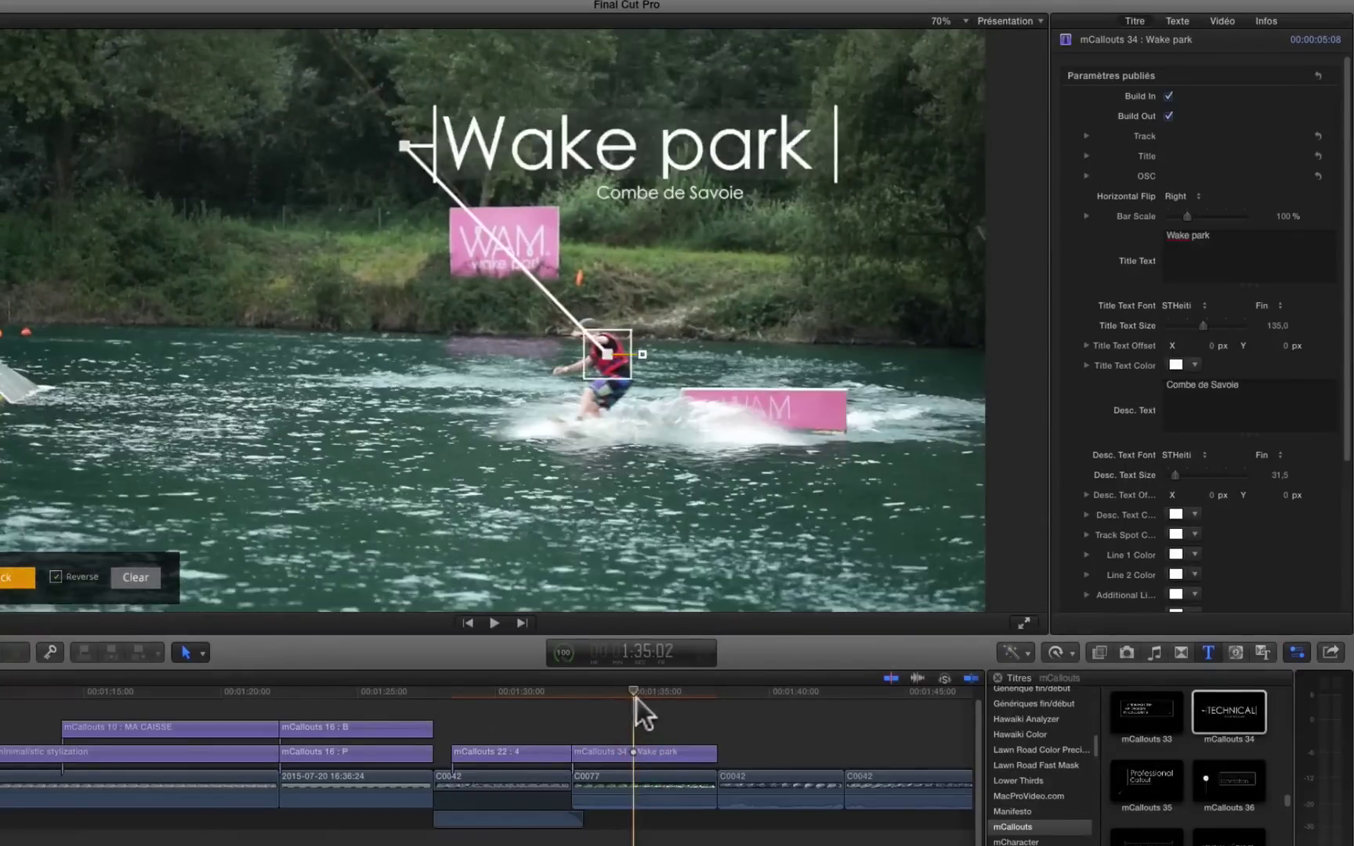
{"action": "left_click", "coordinate": [635, 694]}
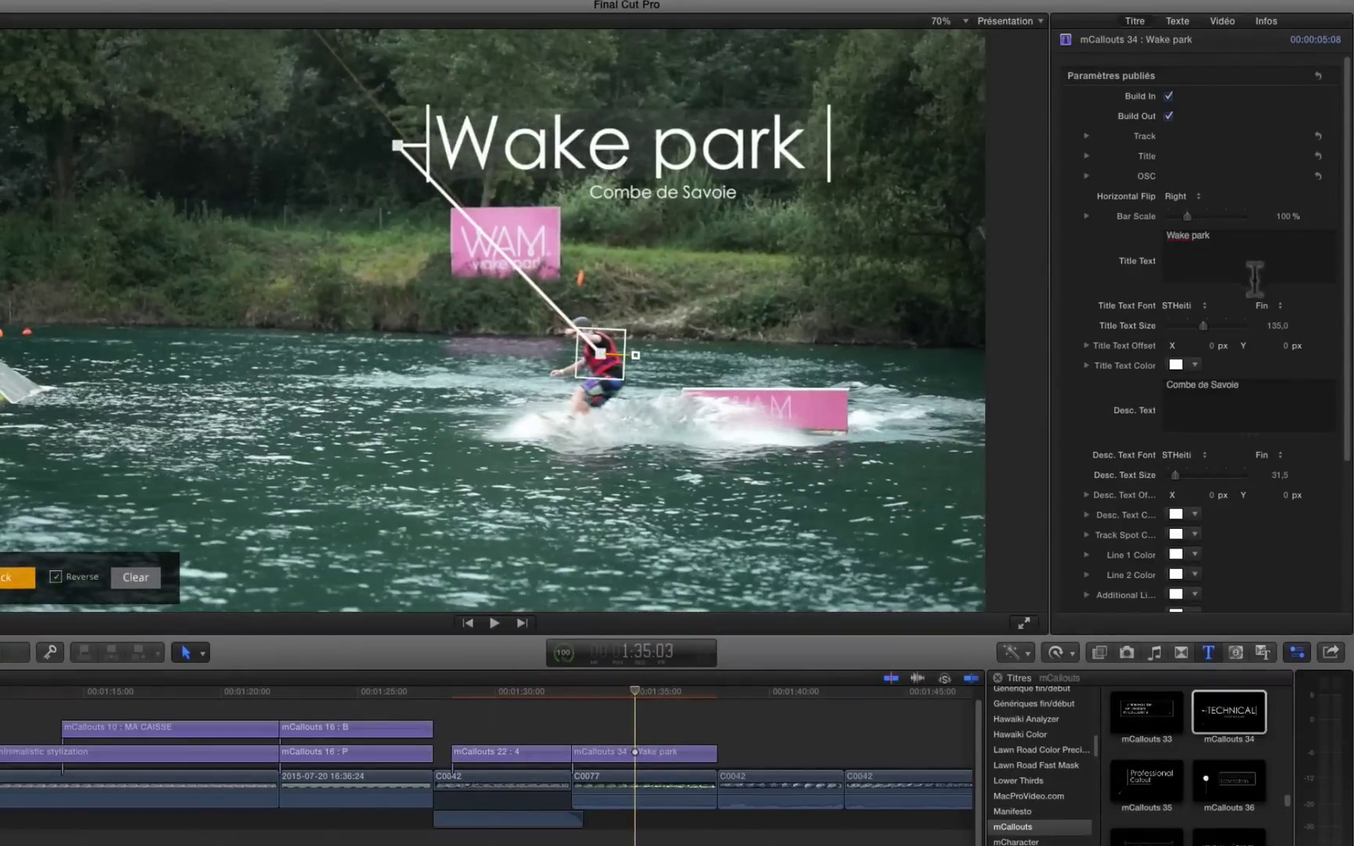
{"action": "left_click", "coordinate": [1086, 154]}
{"action": "left_click", "coordinate": [1101, 229]}
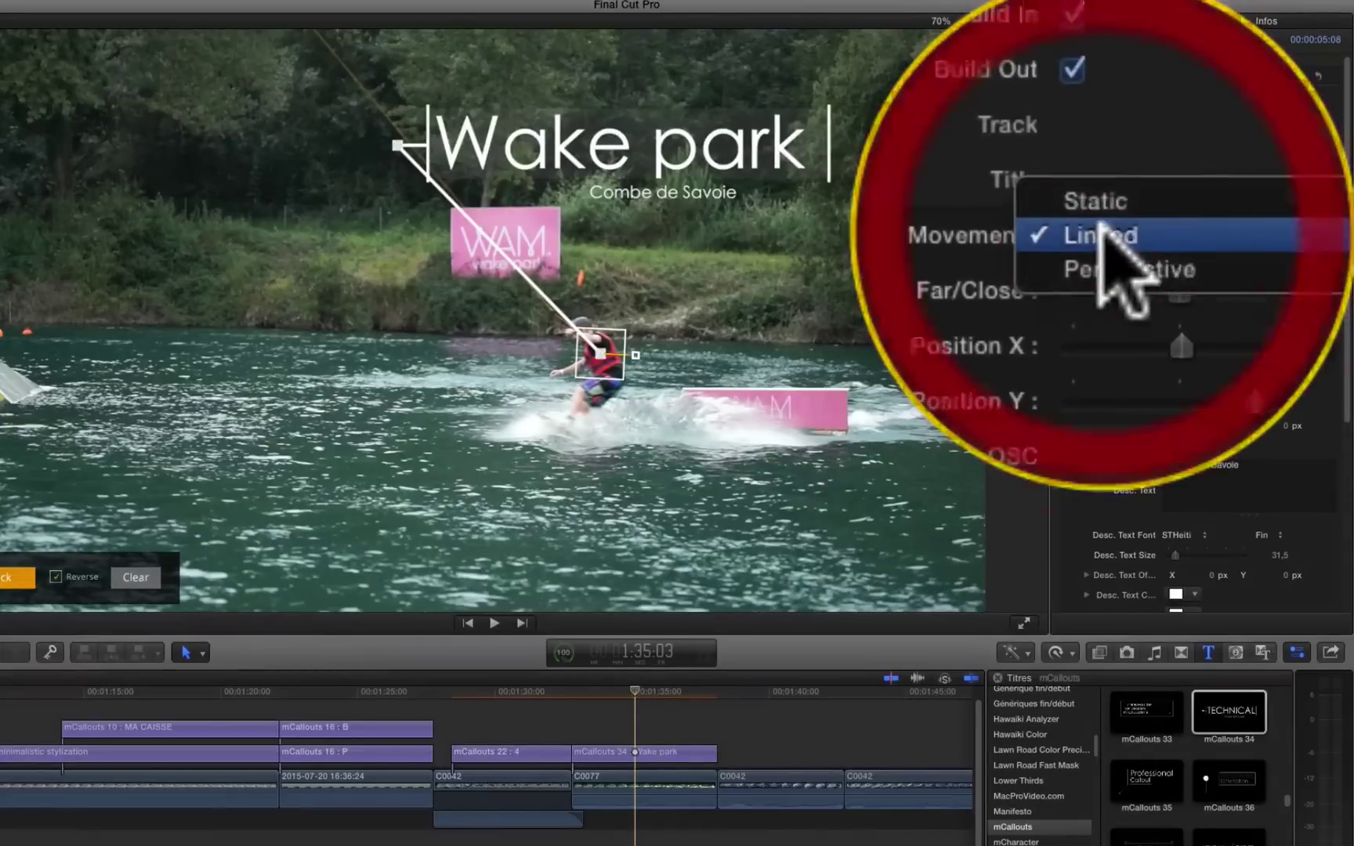
{"action": "left_click", "coordinate": [1121, 263]}
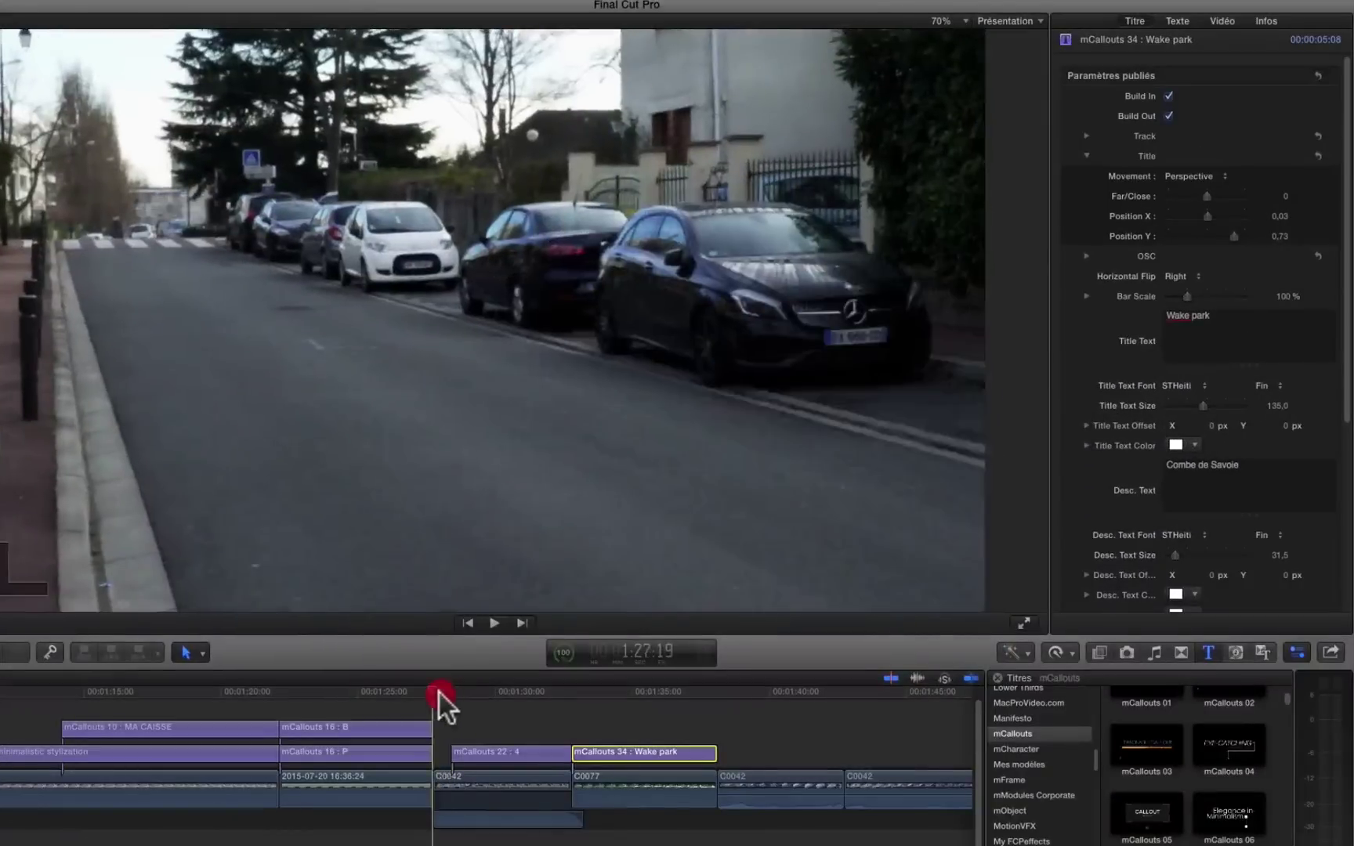
{"action": "left_click", "coordinate": [439, 692]}
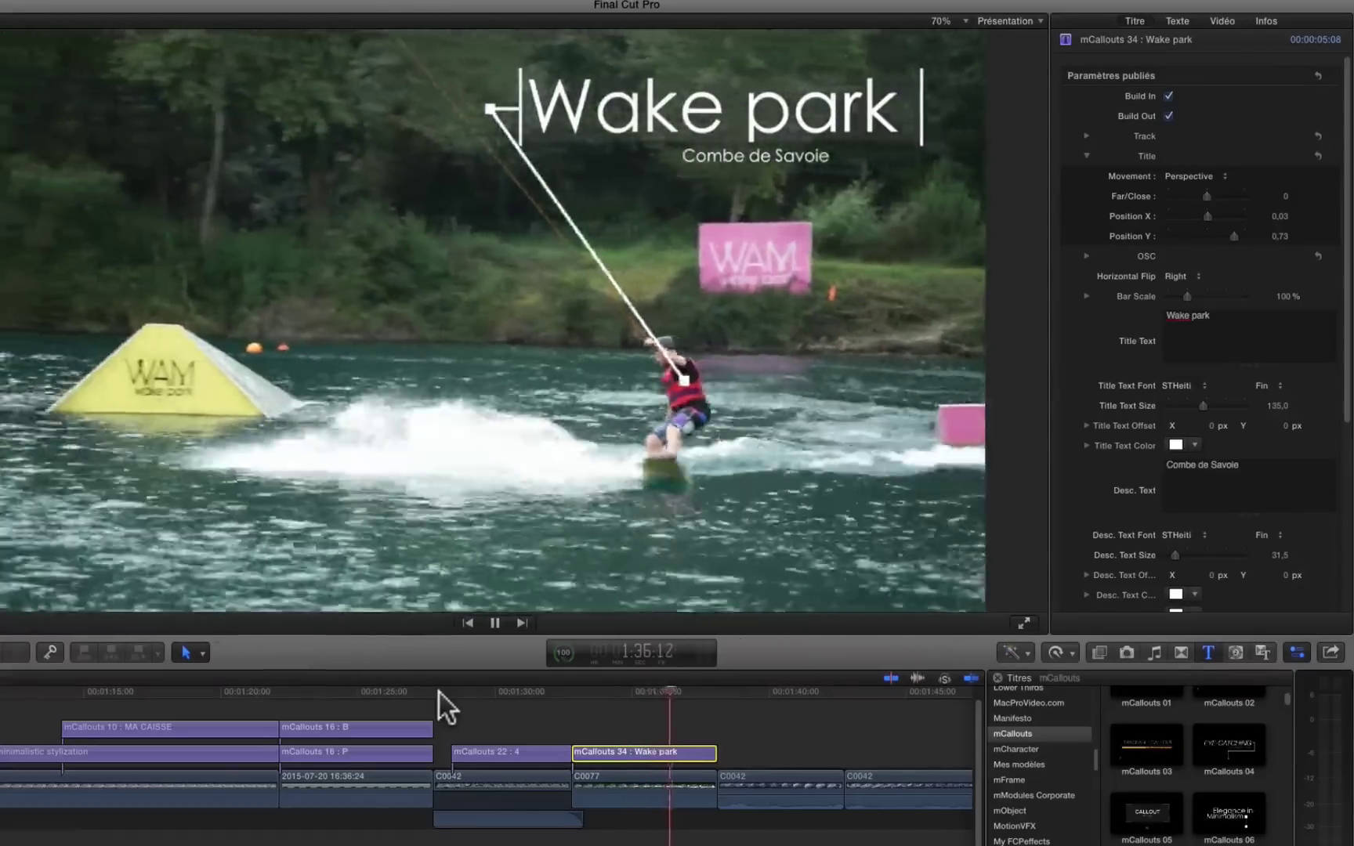
{"action": "key", "text": "space"}
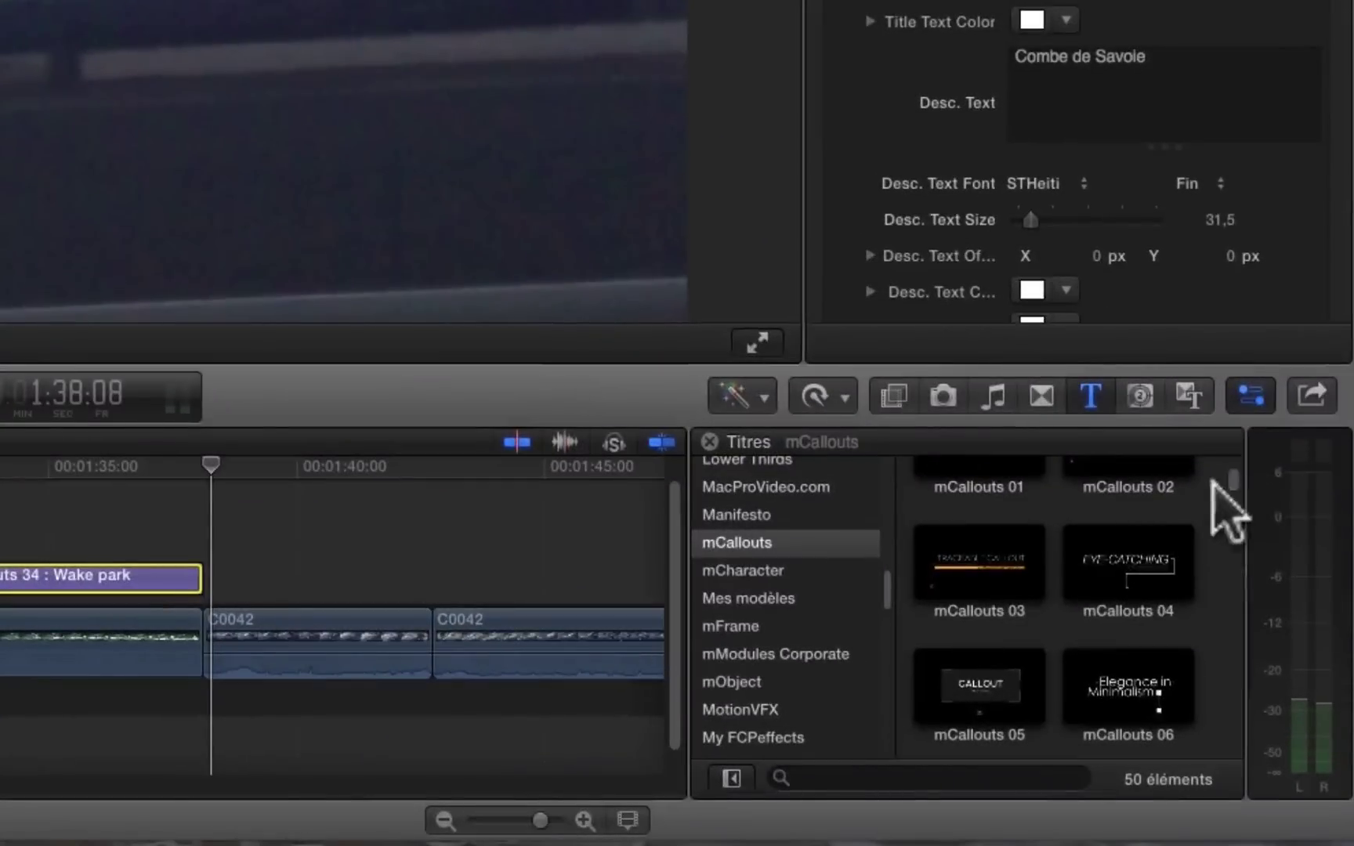
- Browse the mCallouts title collection to its end and preview mCallouts 48
{"action": "left_click_drag", "start_coordinate": [1232, 477], "coordinate": [1253, 807]}
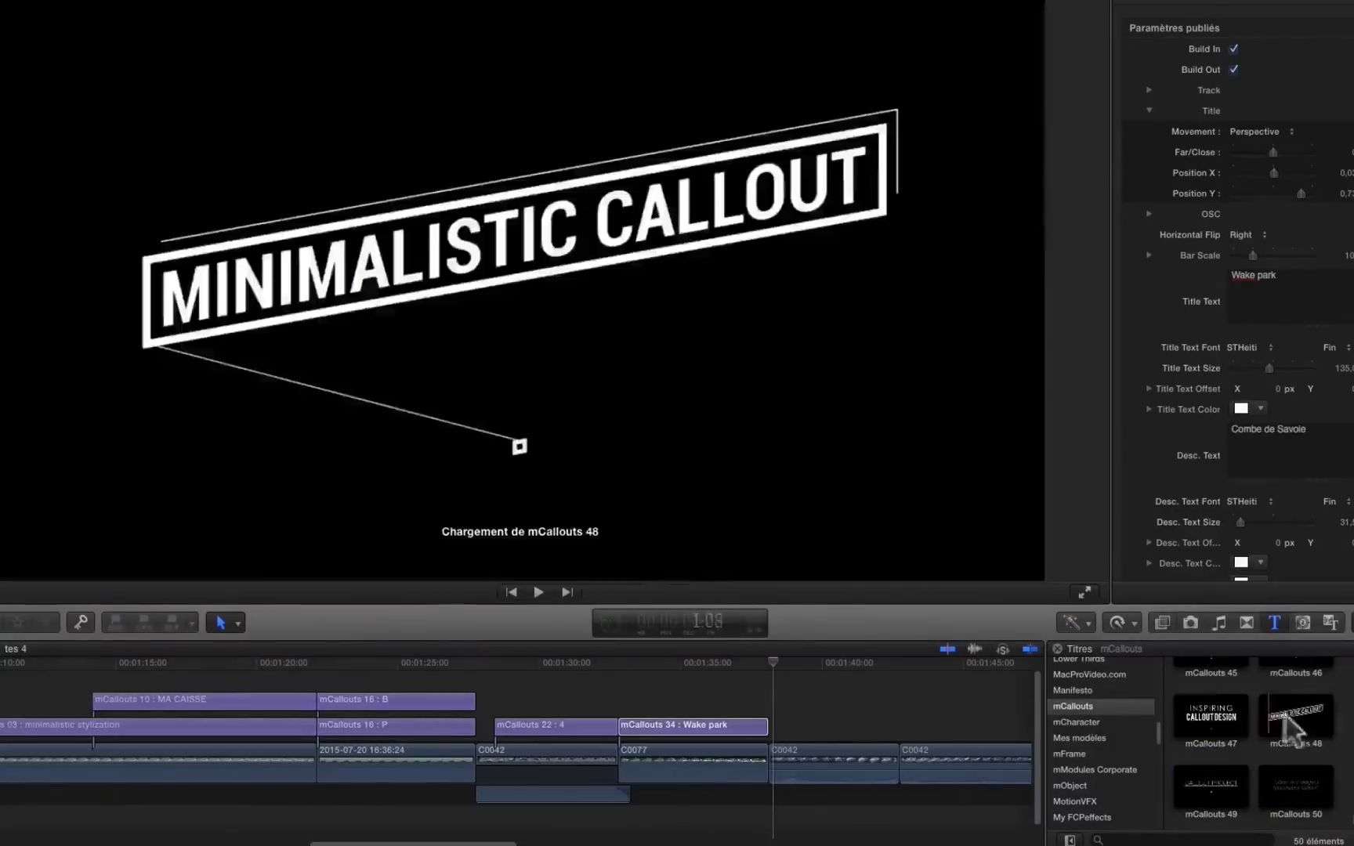
{"action": "scroll", "coordinate": [1290, 781], "scroll_direction": "up", "scroll_amount": 3}
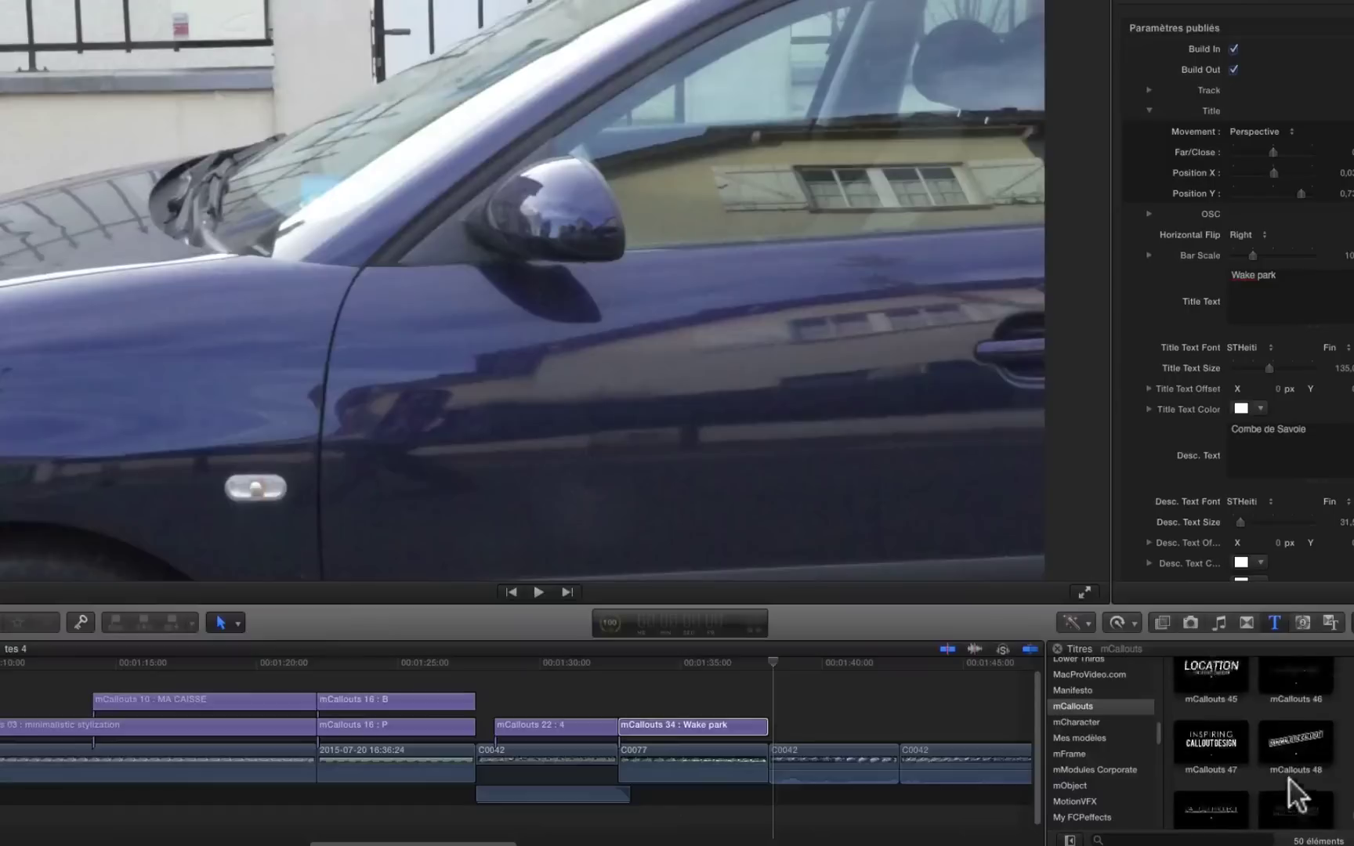